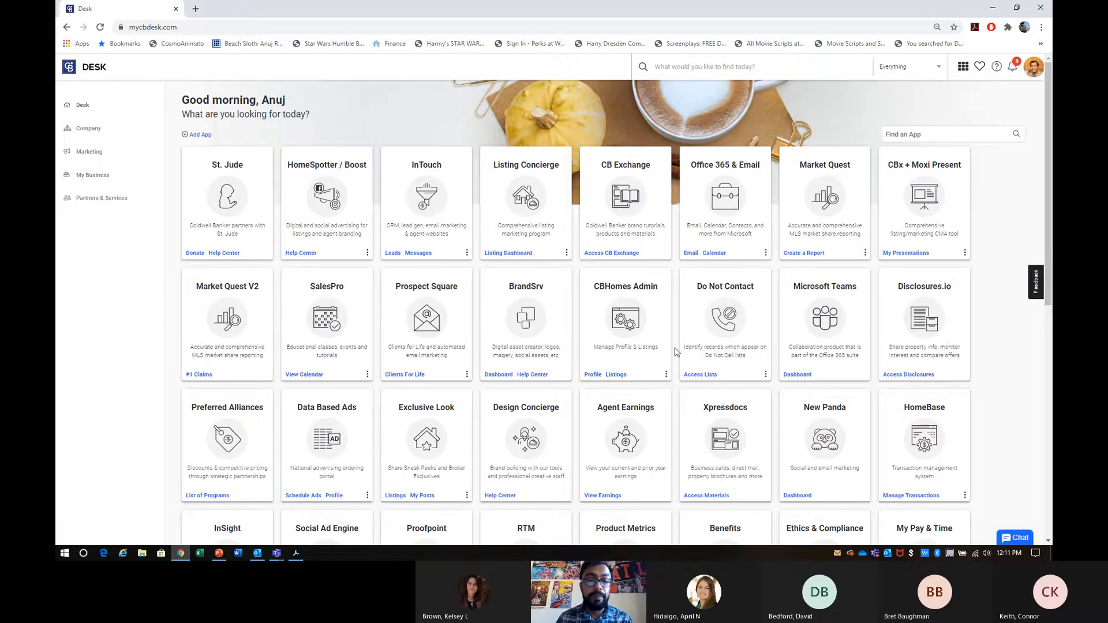
- Open InTouch from the Desk dashboard and go to its My Account settings
key("ctrl+plus")
key("ctrl+plus")
key("ctrl+plus")
key("ctrl+plus")
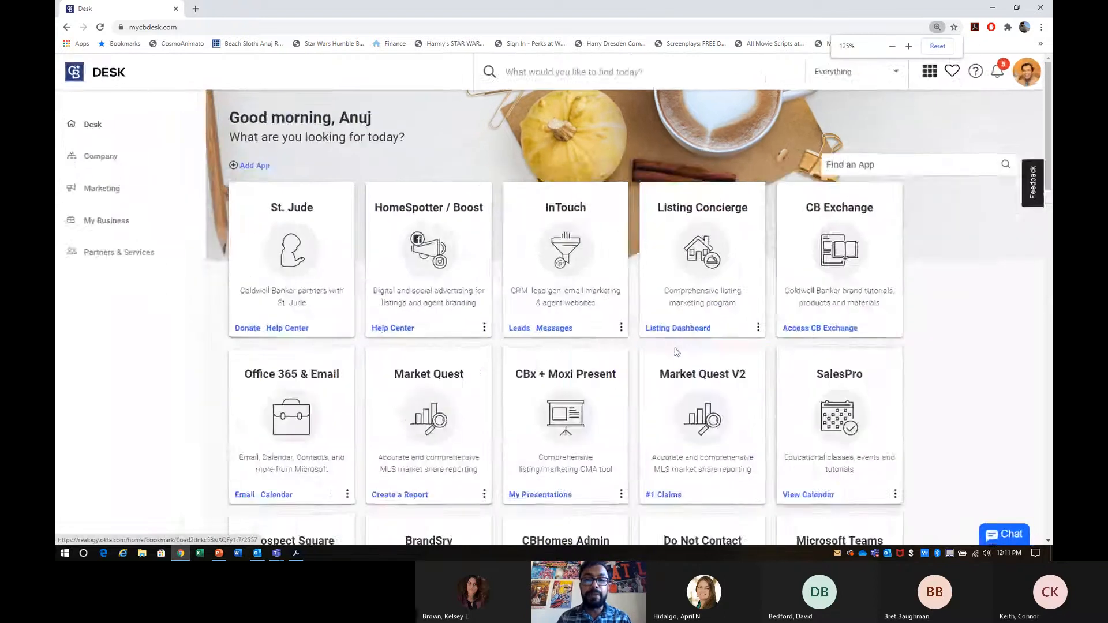
key("ctrl+plus")
key("ctrl+minus")
key("ctrl+minus")
key("ctrl+minus")
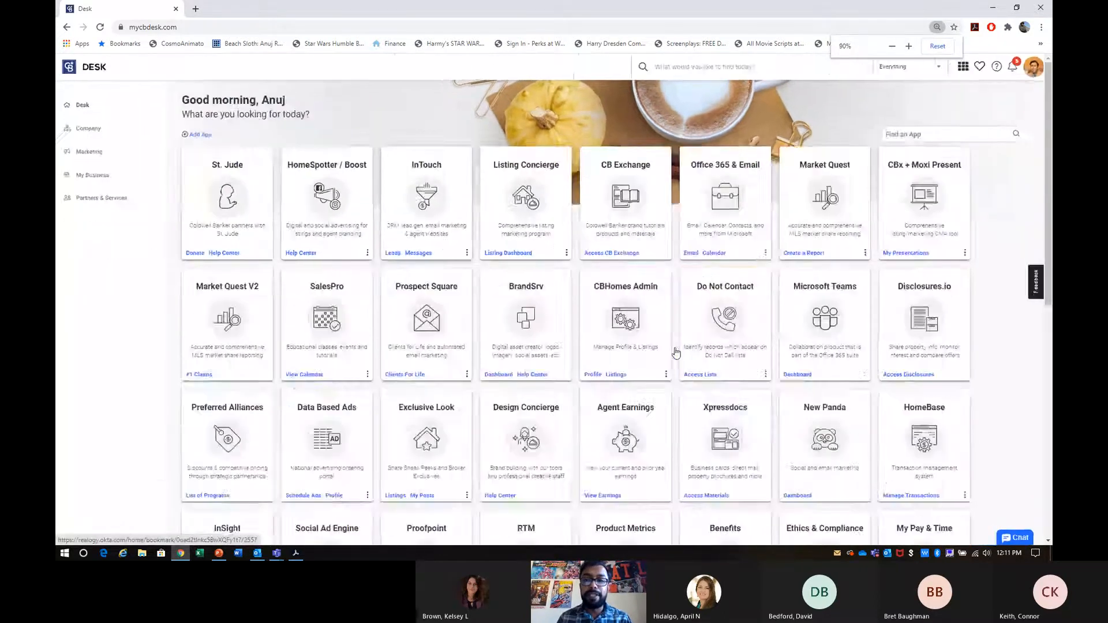
key("ctrl+plus")
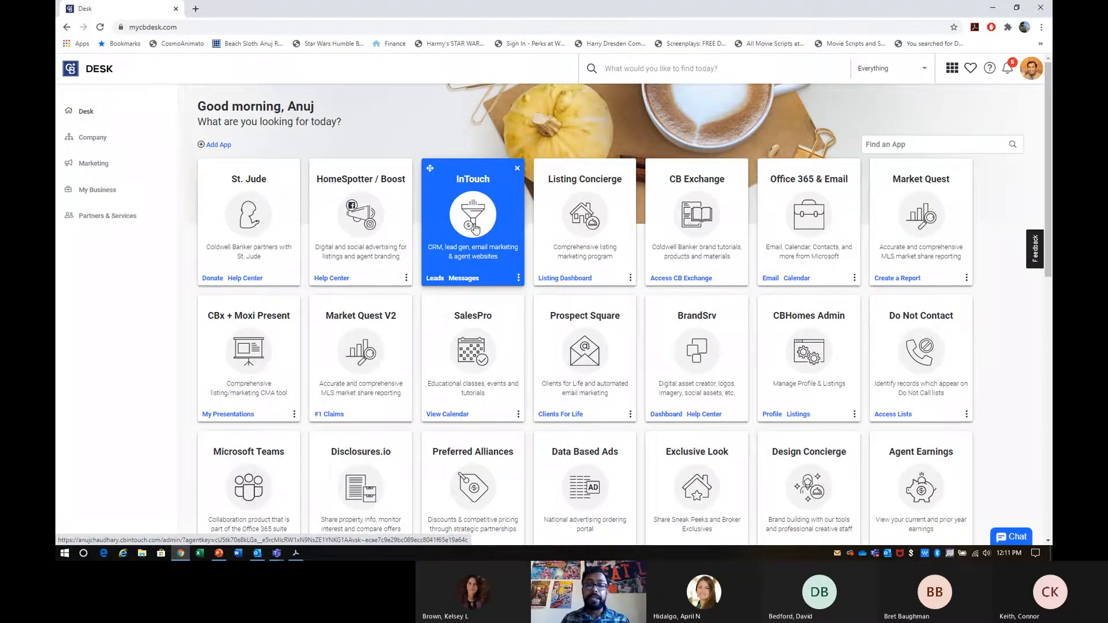
left_click(474, 230)
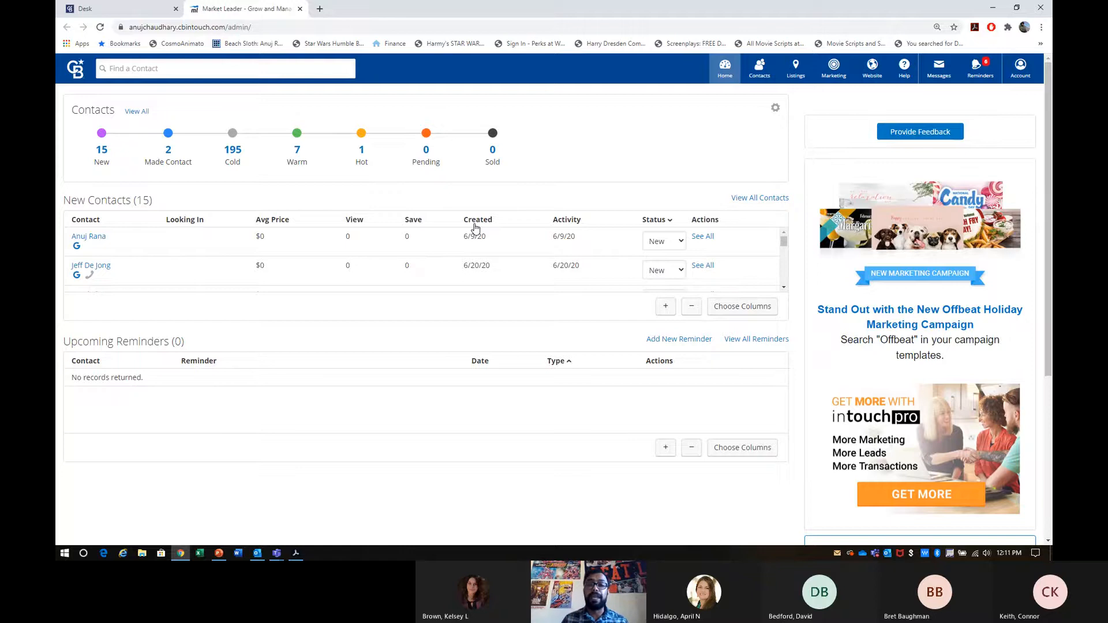
left_click(1018, 73)
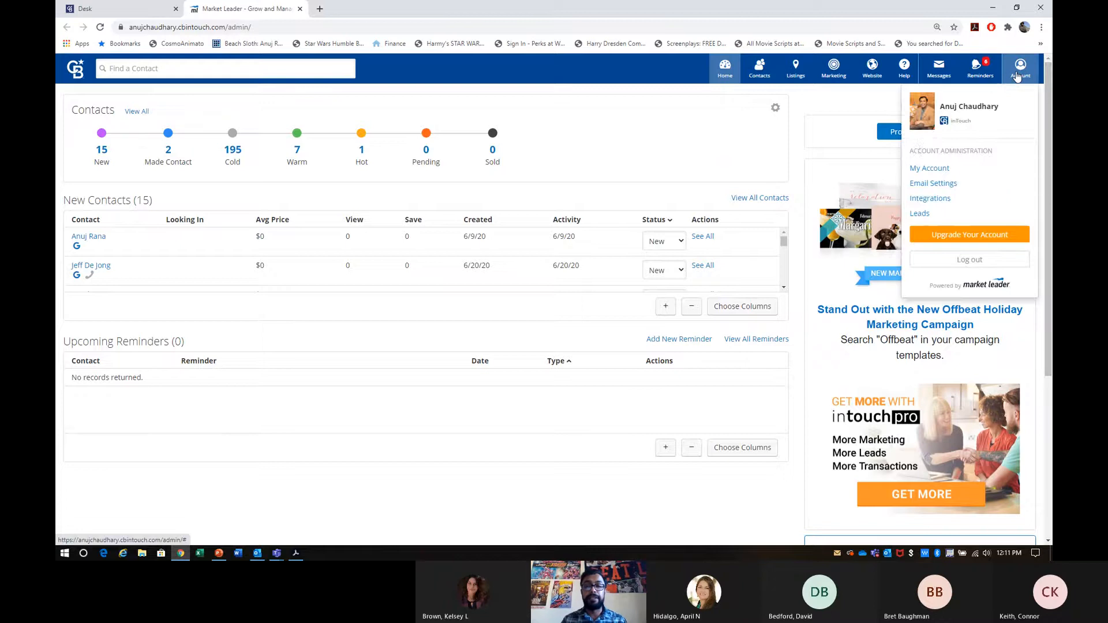
left_click(925, 168)
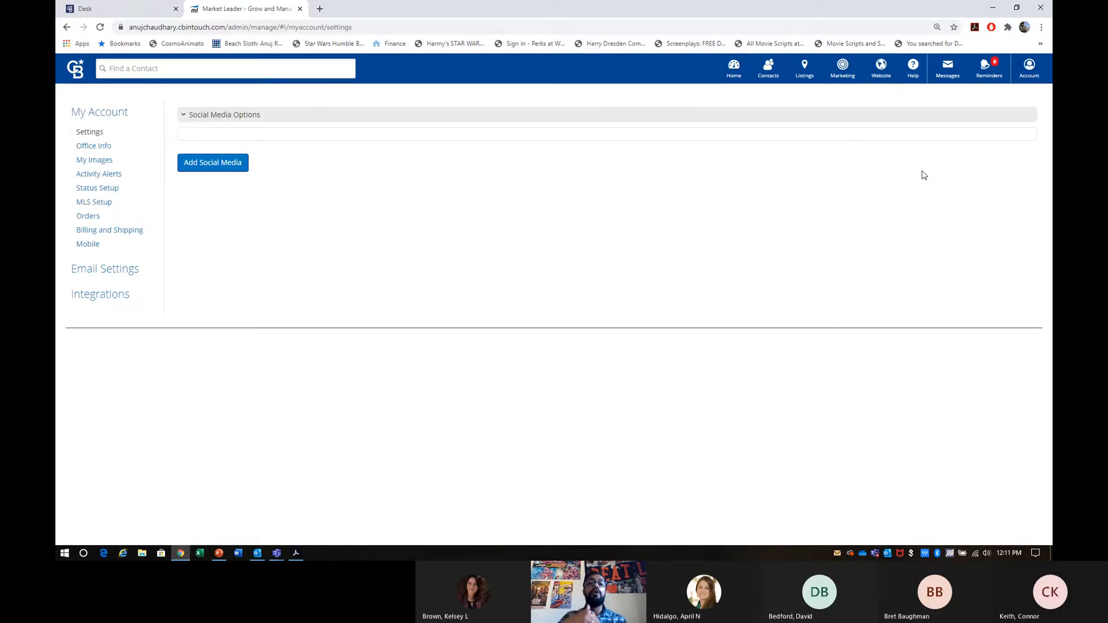
- Examine the Website and External Email entries in the account's Profile Details
mouse_move(435, 219)
left_mouse_down()
mouse_move(337, 218)
mouse_move(441, 223)
left_mouse_up()
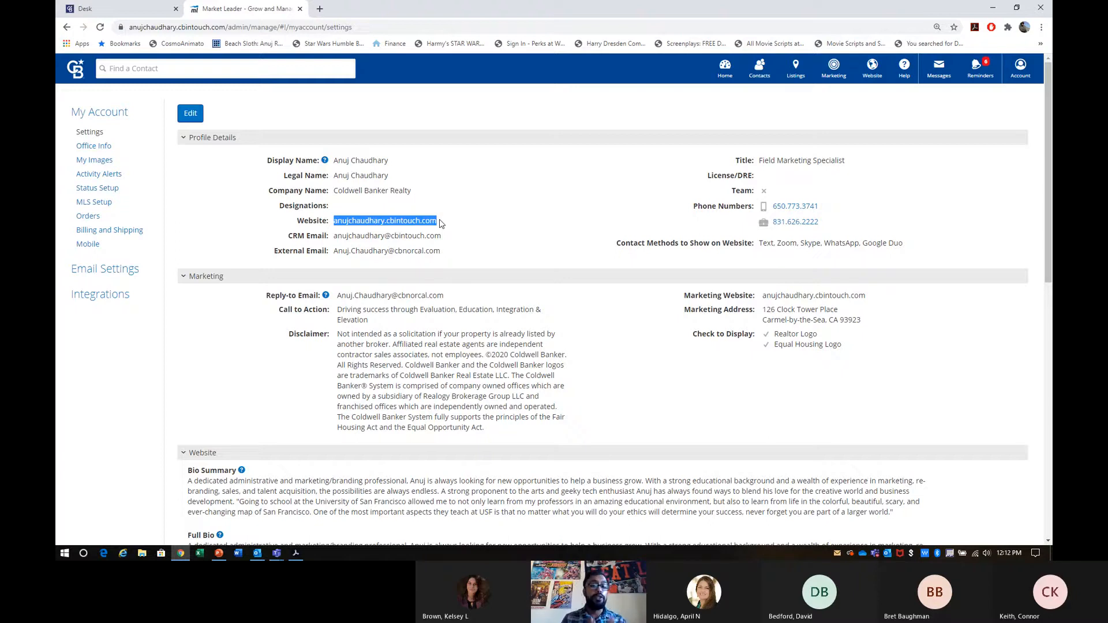
left_click(439, 224)
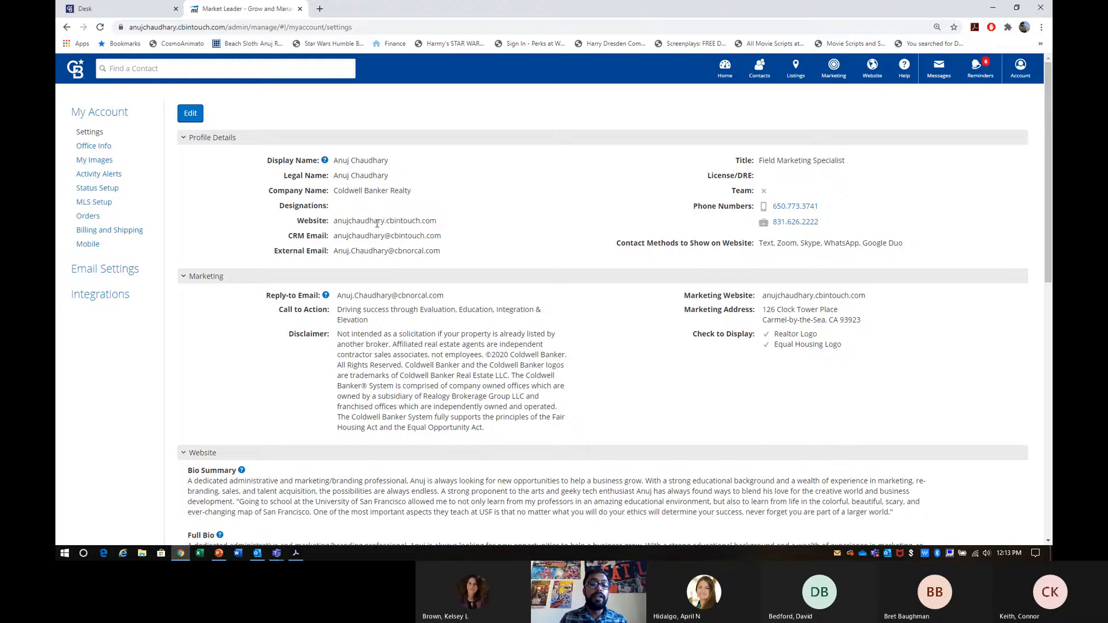
left_click_drag(333, 226, 445, 231)
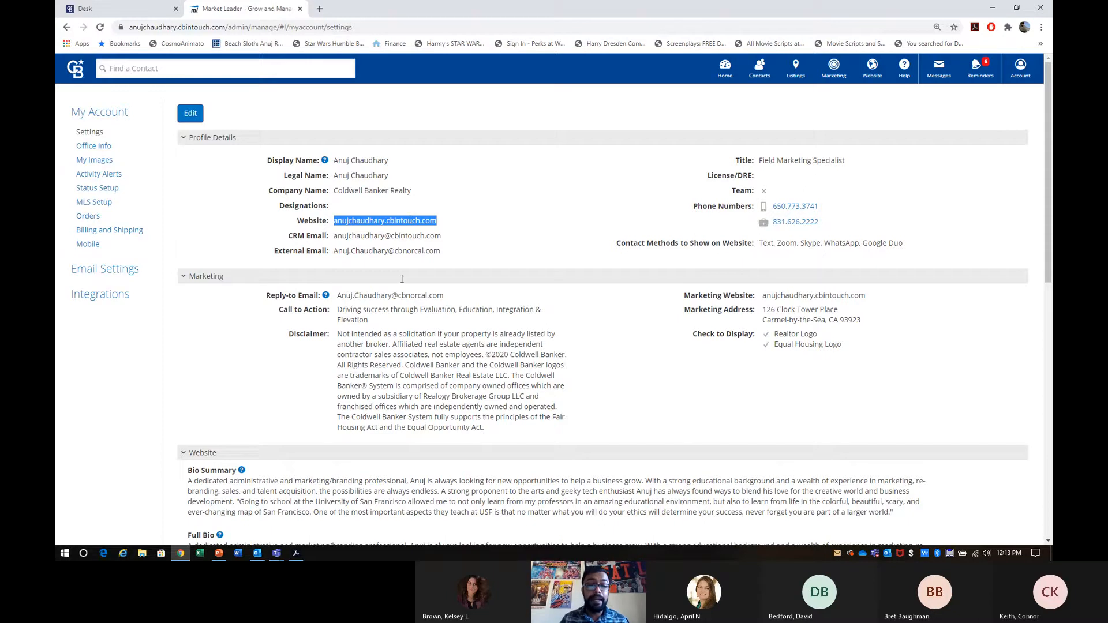
mouse_move(434, 250)
left_mouse_down()
mouse_move(339, 250)
mouse_move(452, 251)
left_mouse_up()
left_click(340, 249)
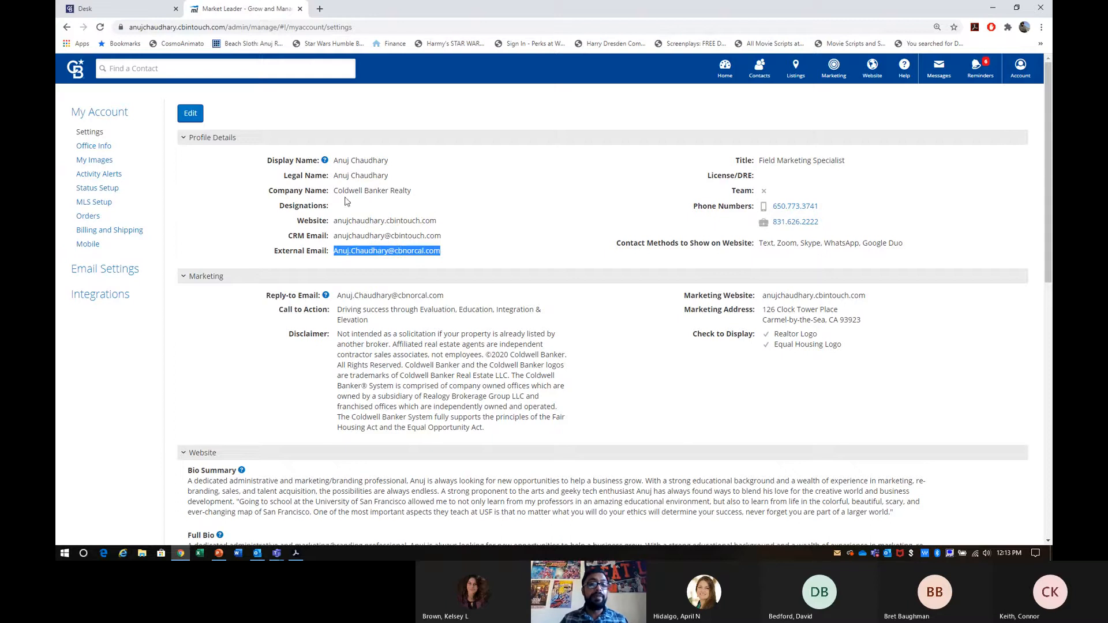
- Open the profile settings for editing and highlight the External Email and CRM Email addresses
left_click(190, 113)
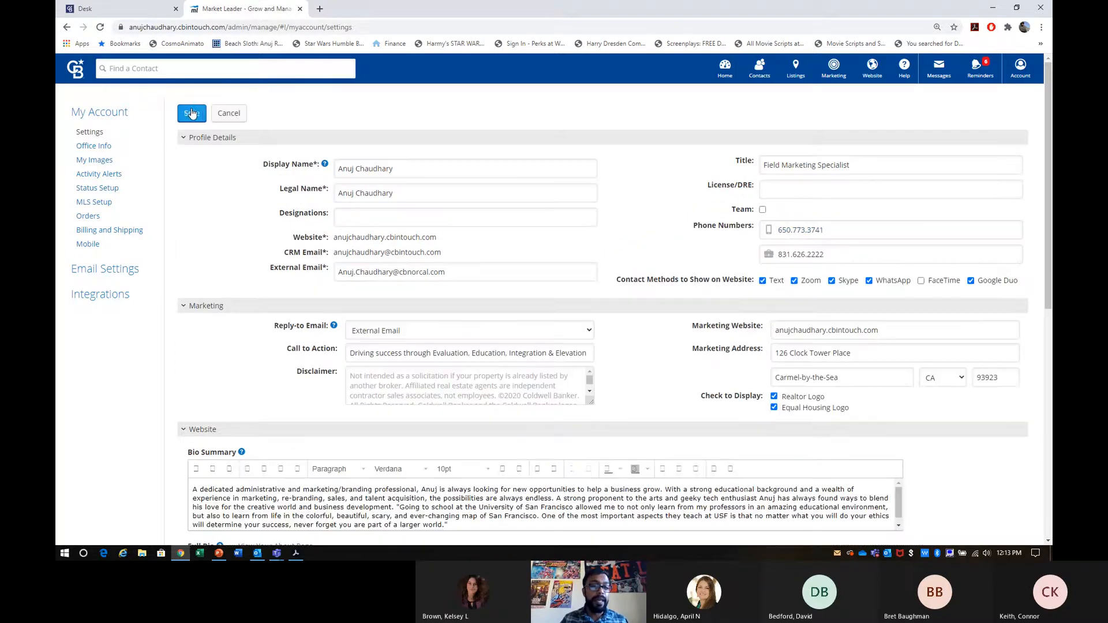
triple_click(353, 272)
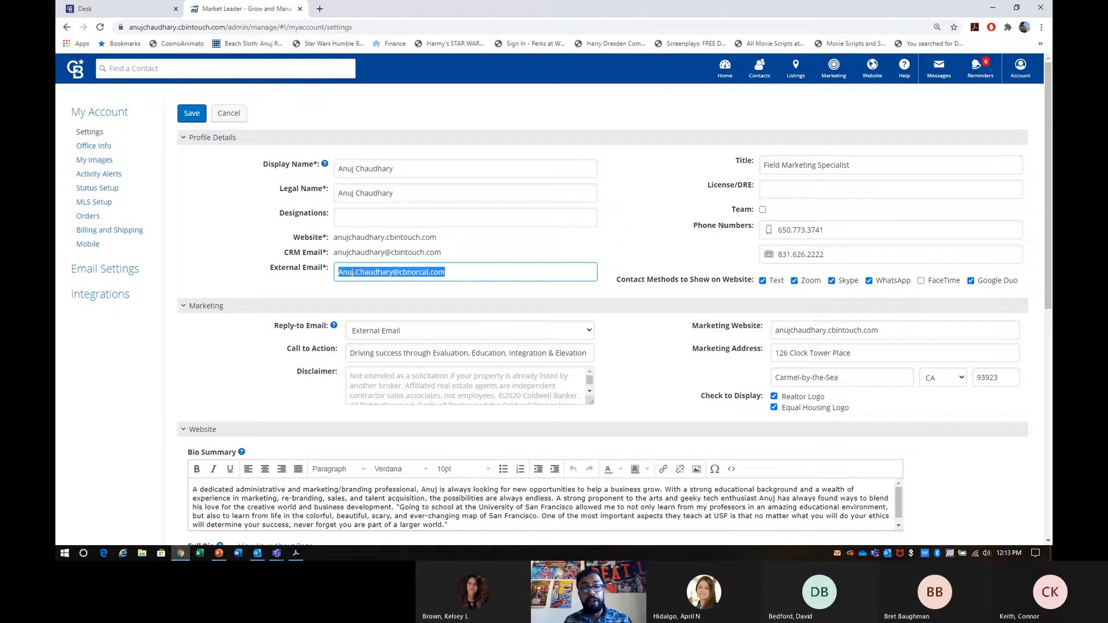
triple_click(457, 272)
triple_click(417, 251)
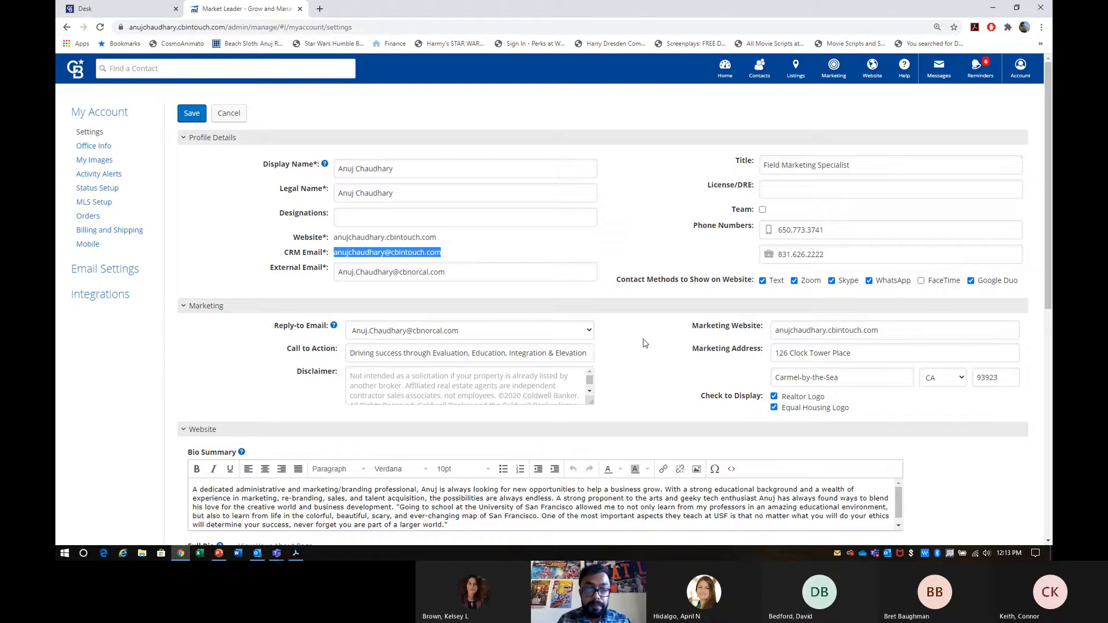
- Choose the external email address as the Reply-to Email in the Marketing section and save the profile
left_click(554, 329)
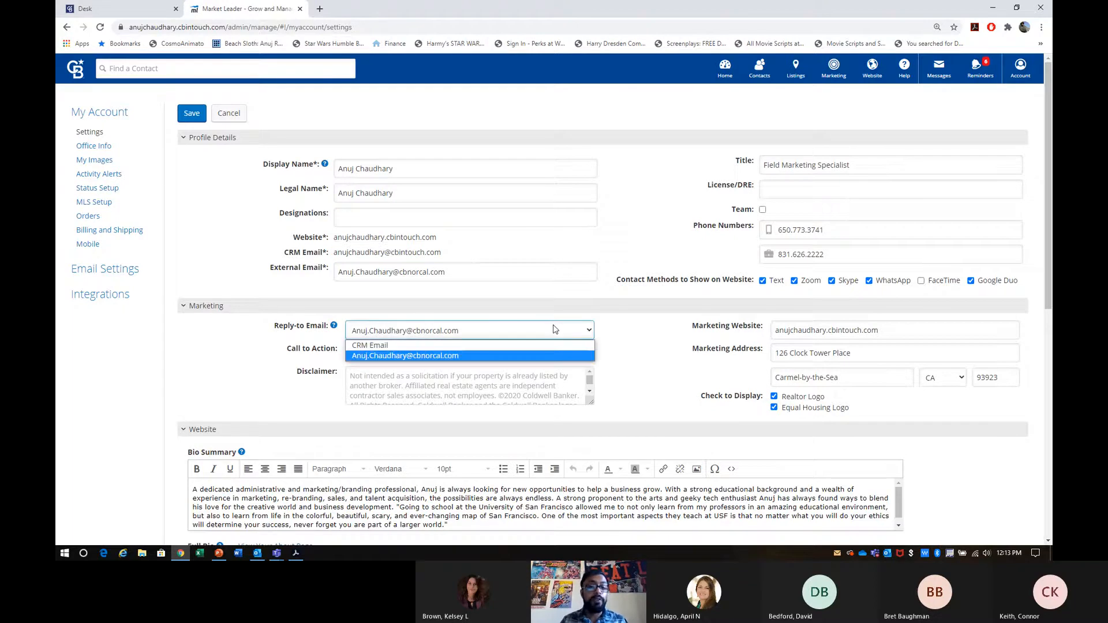
double_click(502, 274)
left_click(514, 337)
double_click(354, 335)
left_click(371, 334)
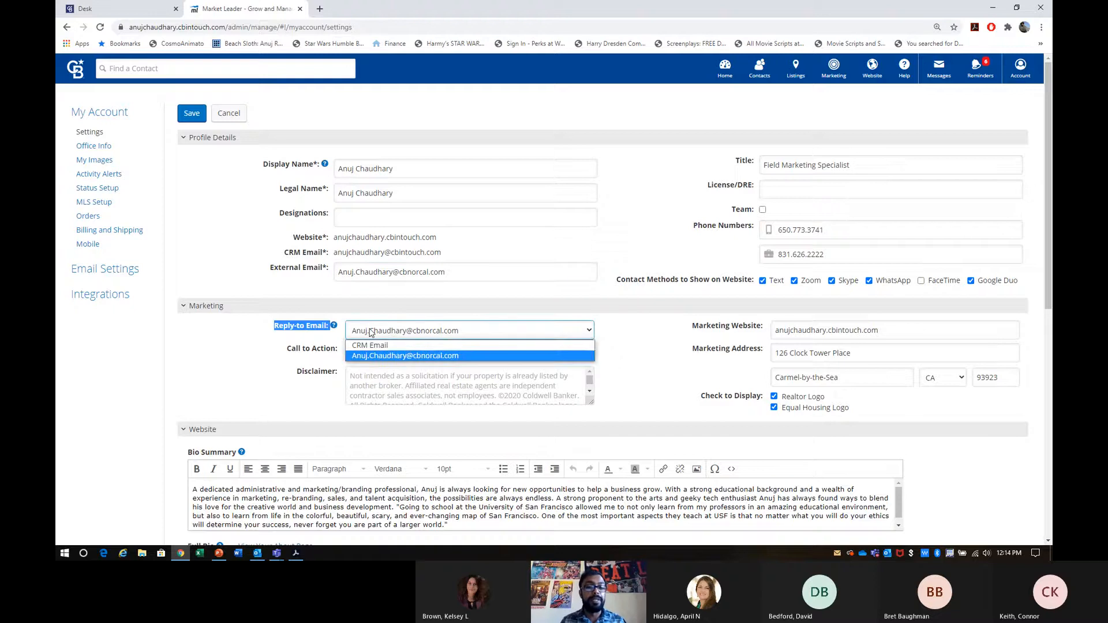
left_click(373, 358)
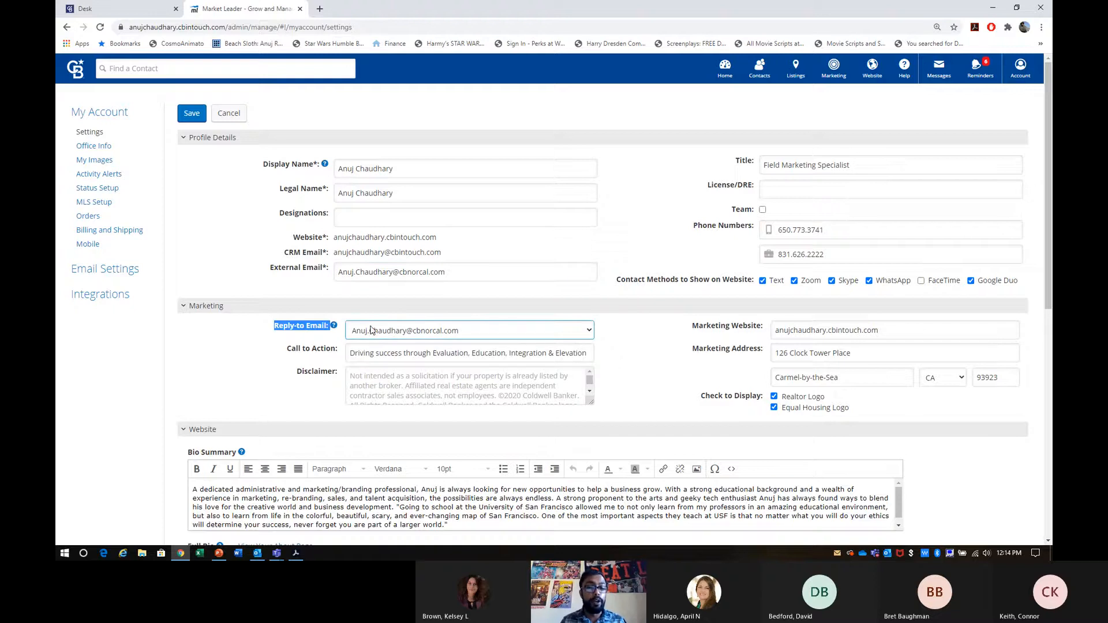
left_click(260, 391)
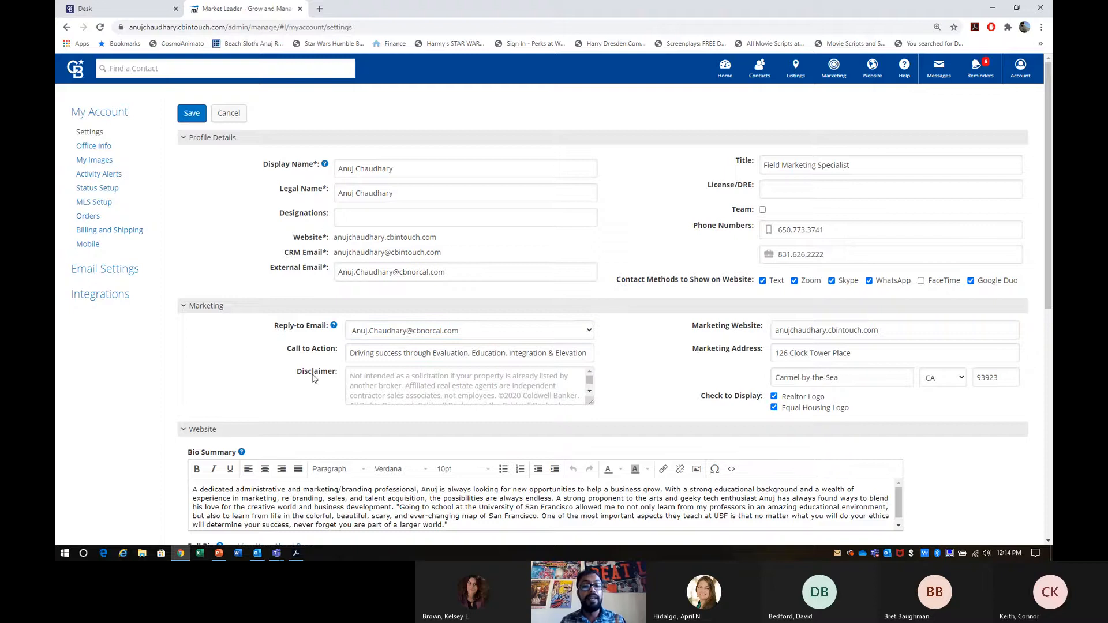
left_click(362, 351)
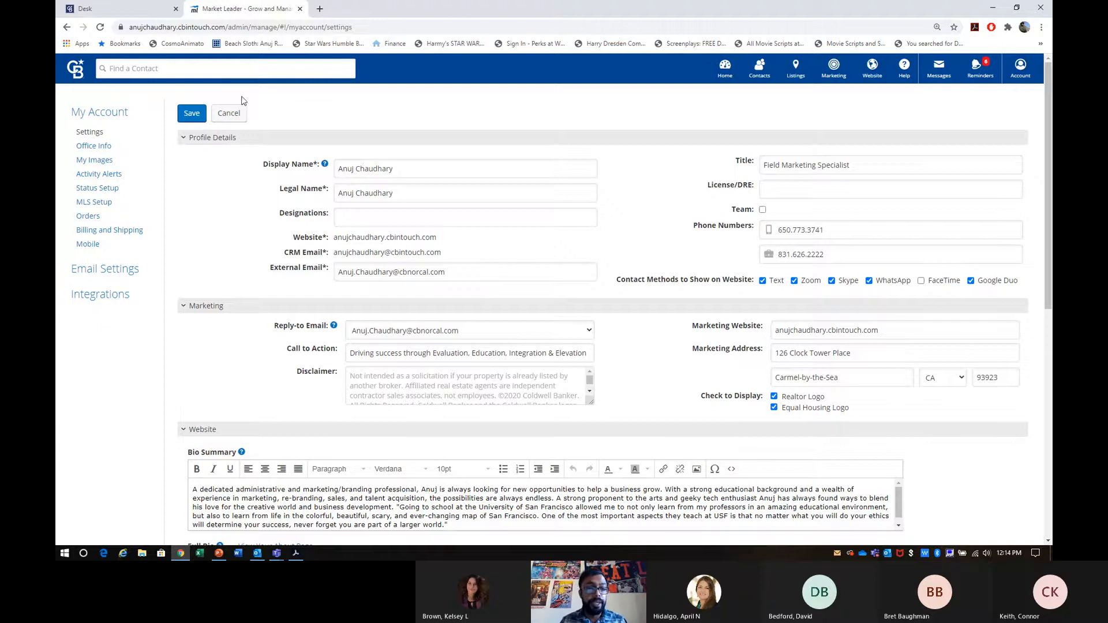
left_click(188, 119)
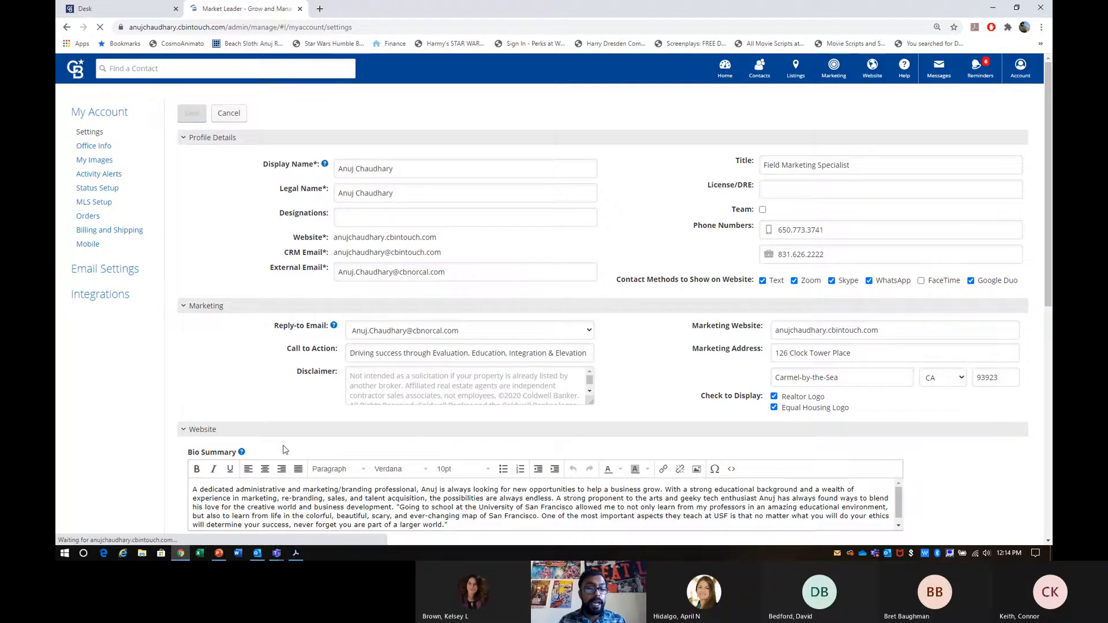
- Review the Bio Summary and Full Bio in the Website section of the account settings
scroll(284, 450, "down", 5)
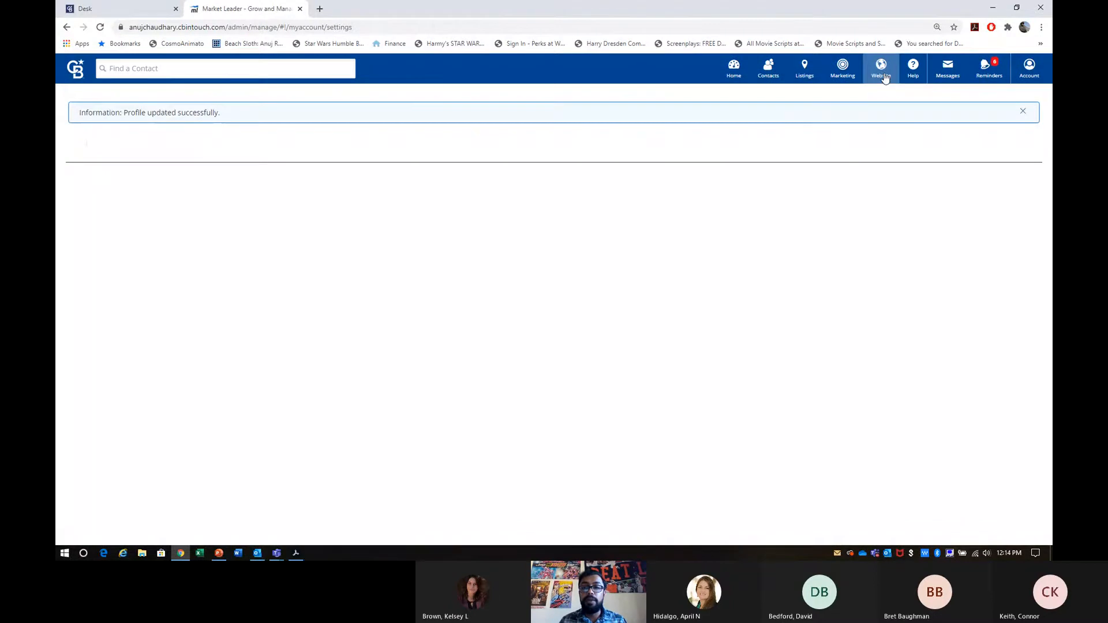
left_click(1039, 65)
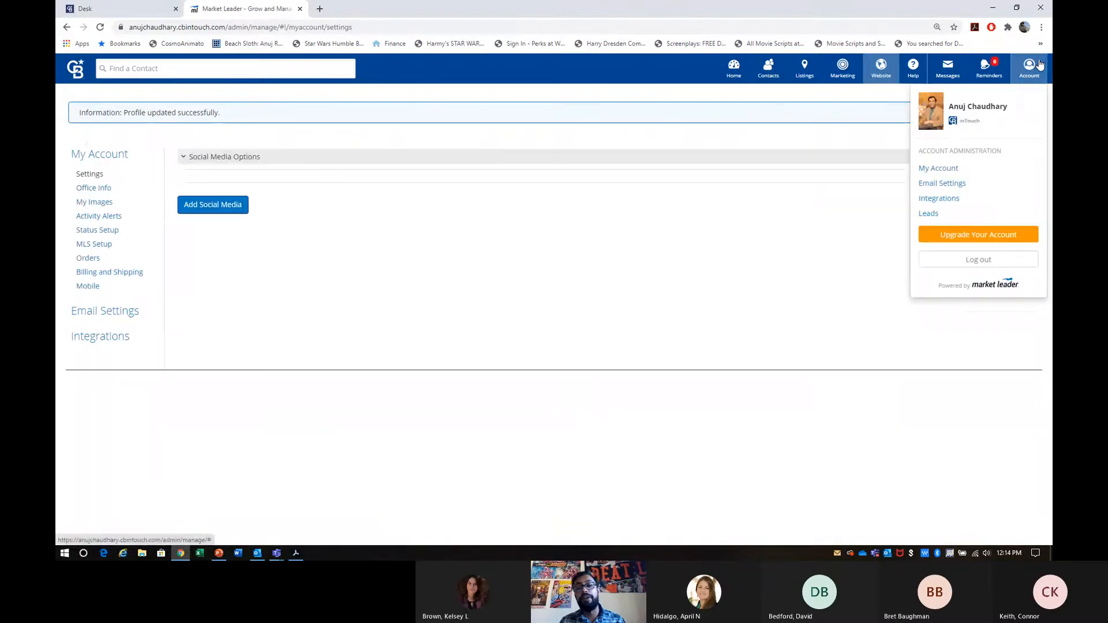
left_click(770, 173)
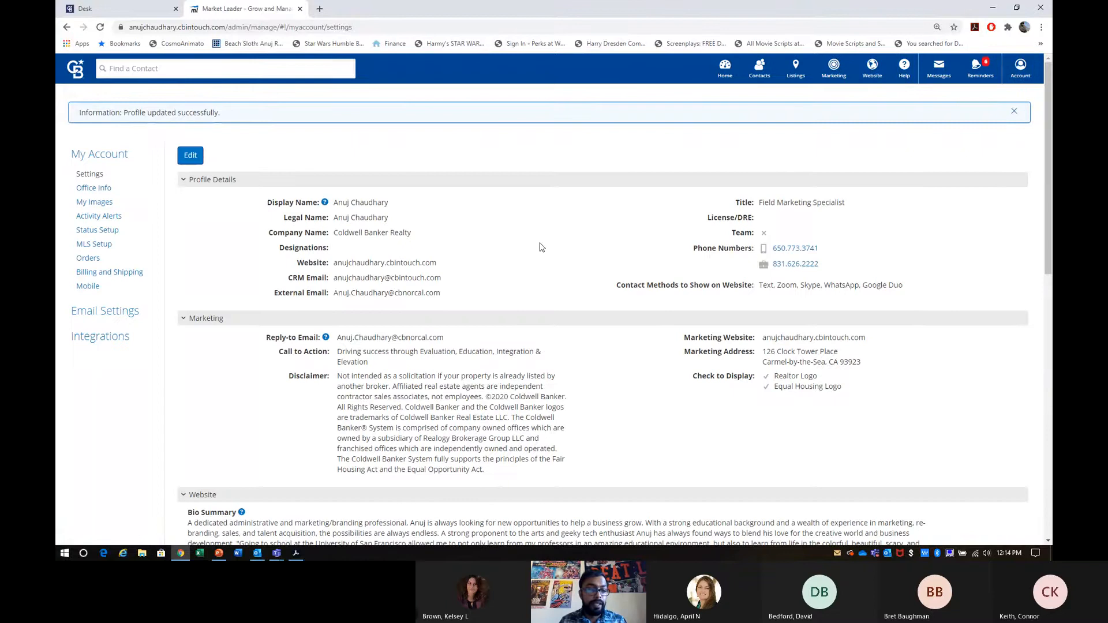
scroll(539, 245, "down", 4)
left_click(202, 239)
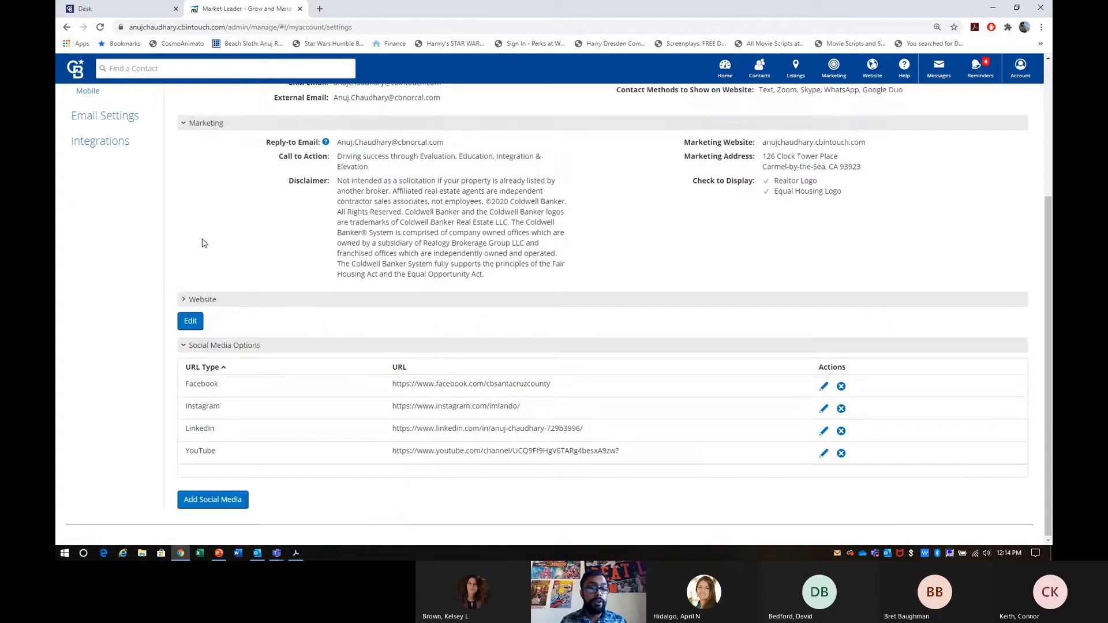
left_click(199, 299)
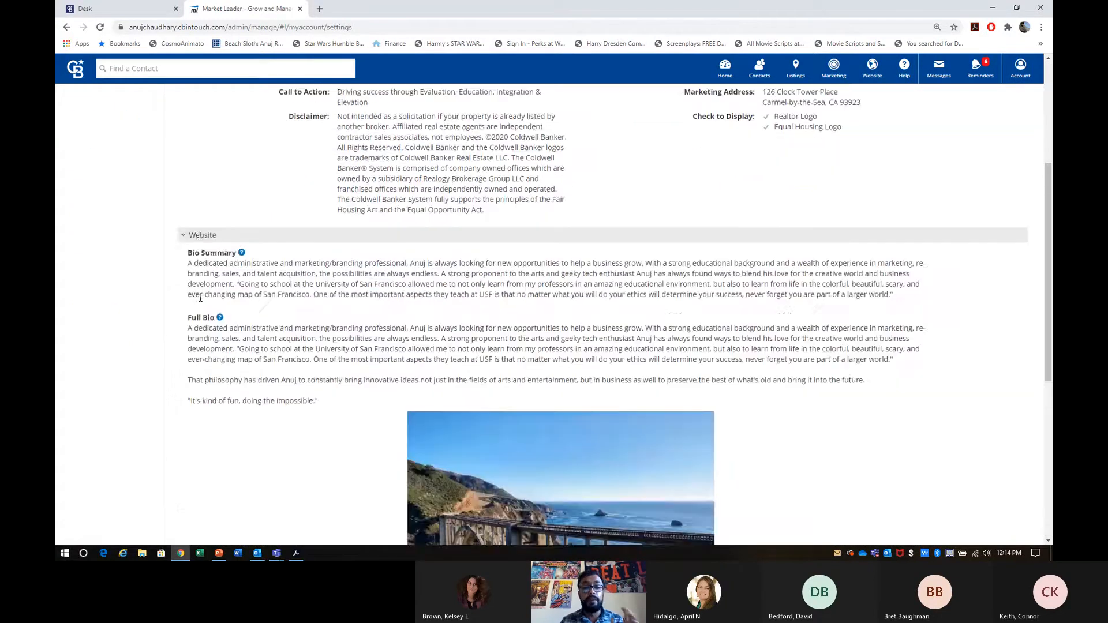
scroll(200, 299, "down", 3)
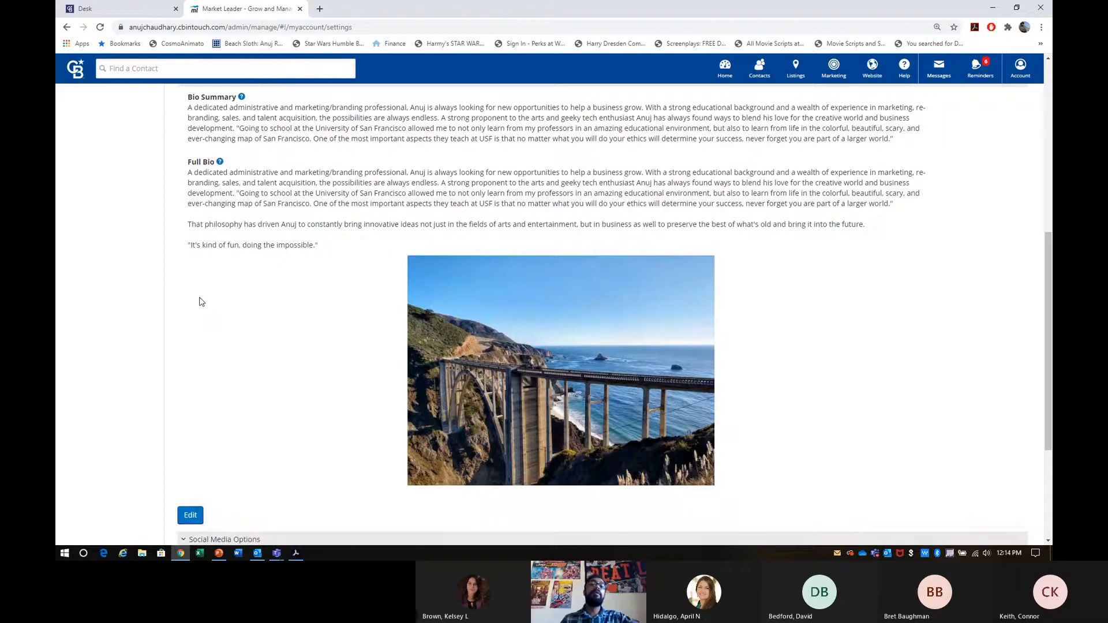
scroll(201, 302, "up", 1)
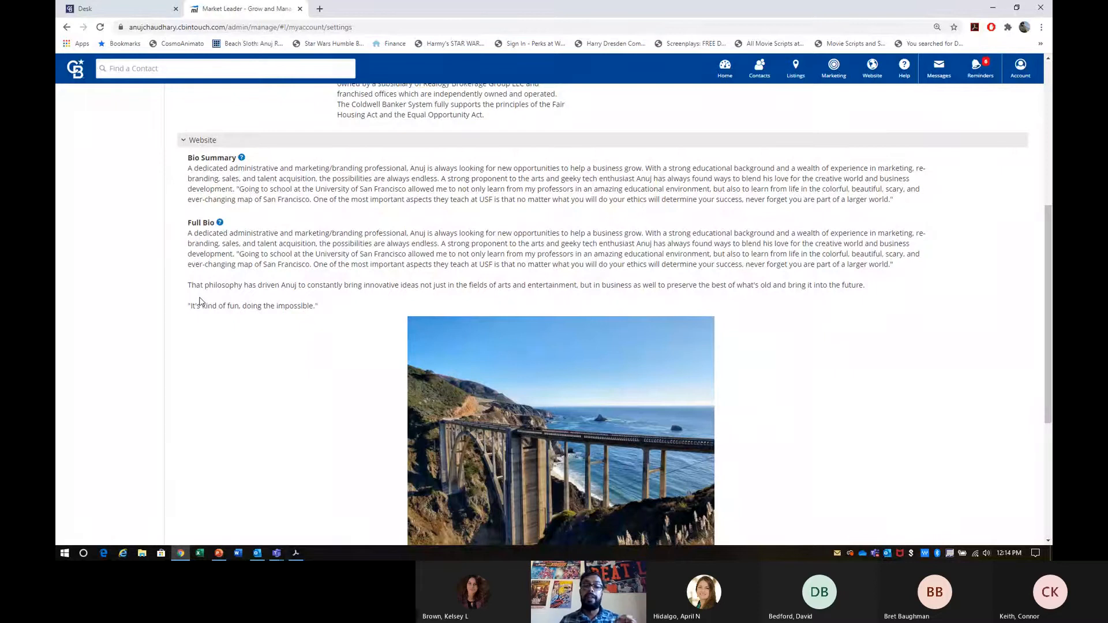
- Open the agent's public website and examine how the bio summary appears on its home page
left_click(861, 63)
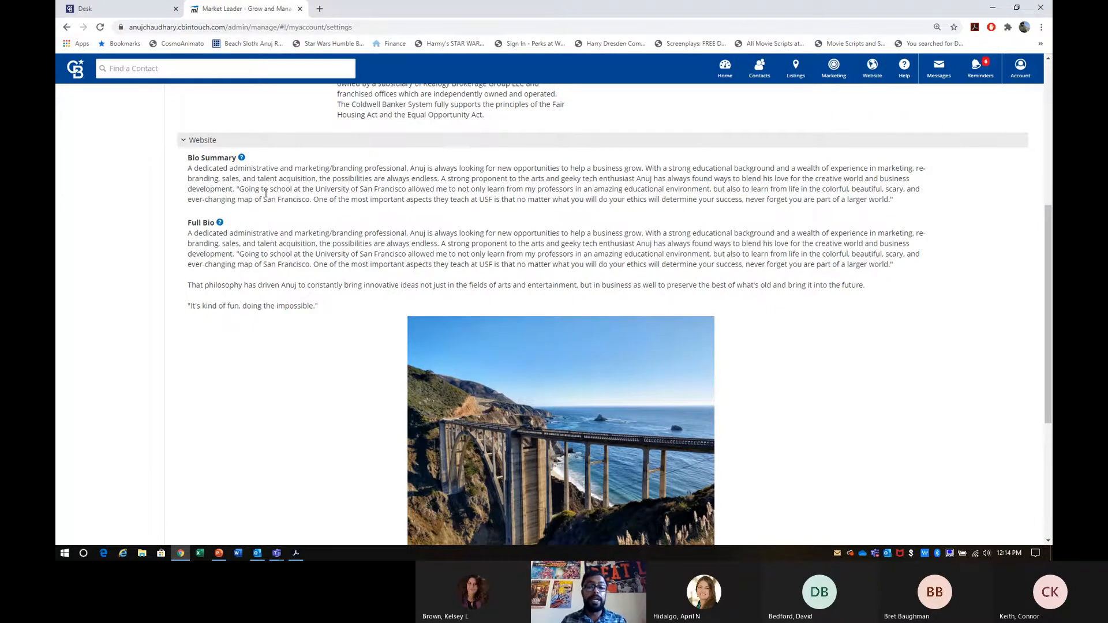
left_click(872, 68)
left_click(876, 114)
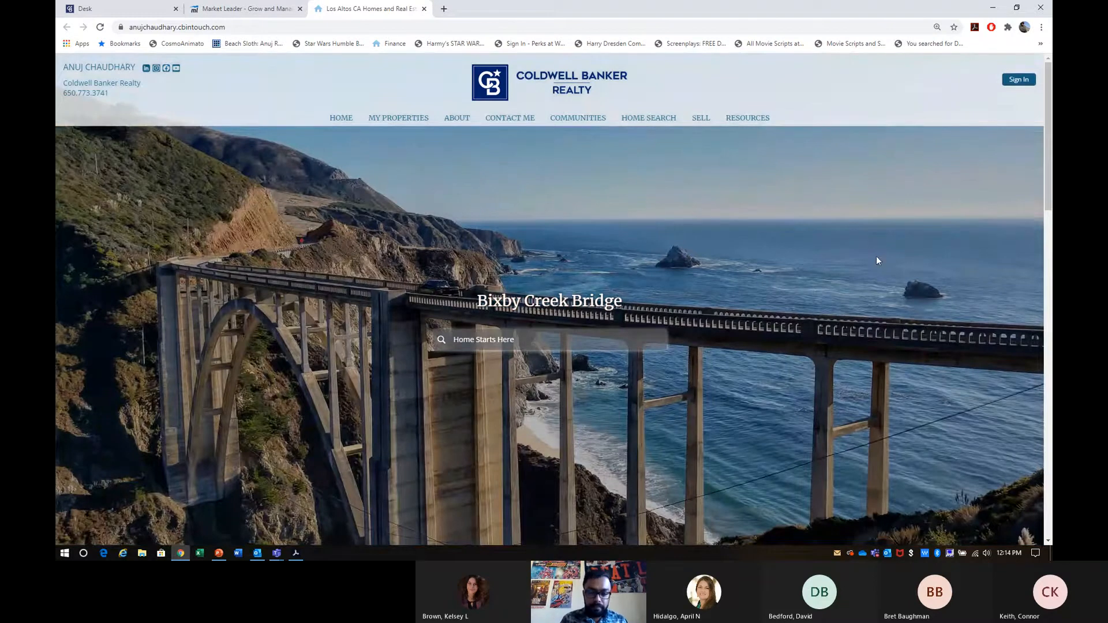
scroll(877, 255, "down", 7)
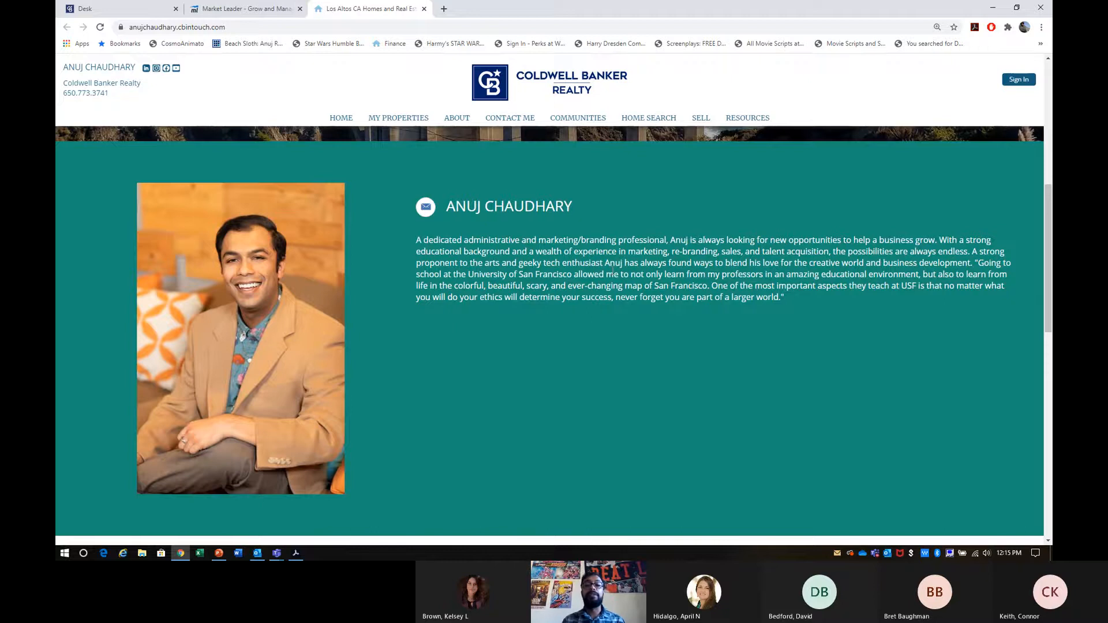
- Compare the Full Bio in the InTouch settings with the About page of the public website
left_click(268, 13)
left_click_drag(186, 223, 215, 224)
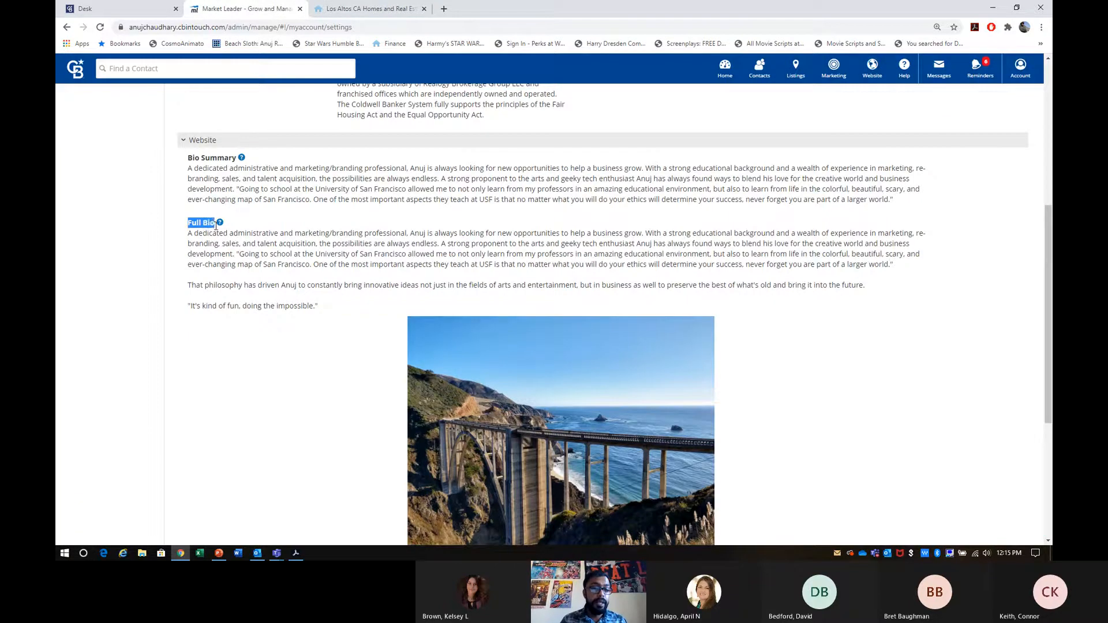
left_click(352, 8)
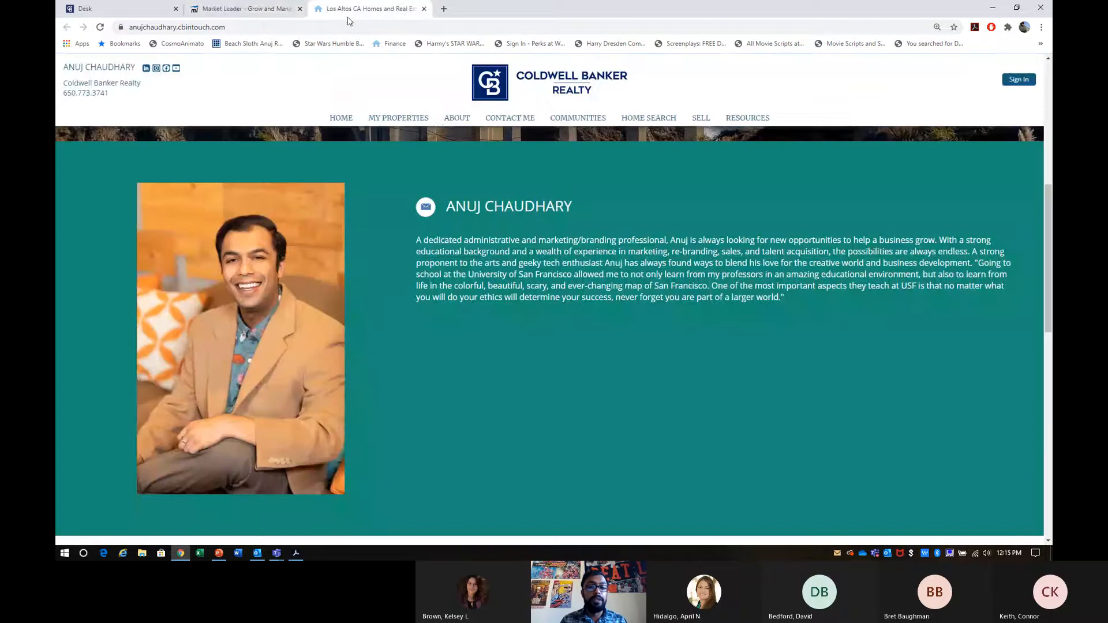
left_click(456, 119)
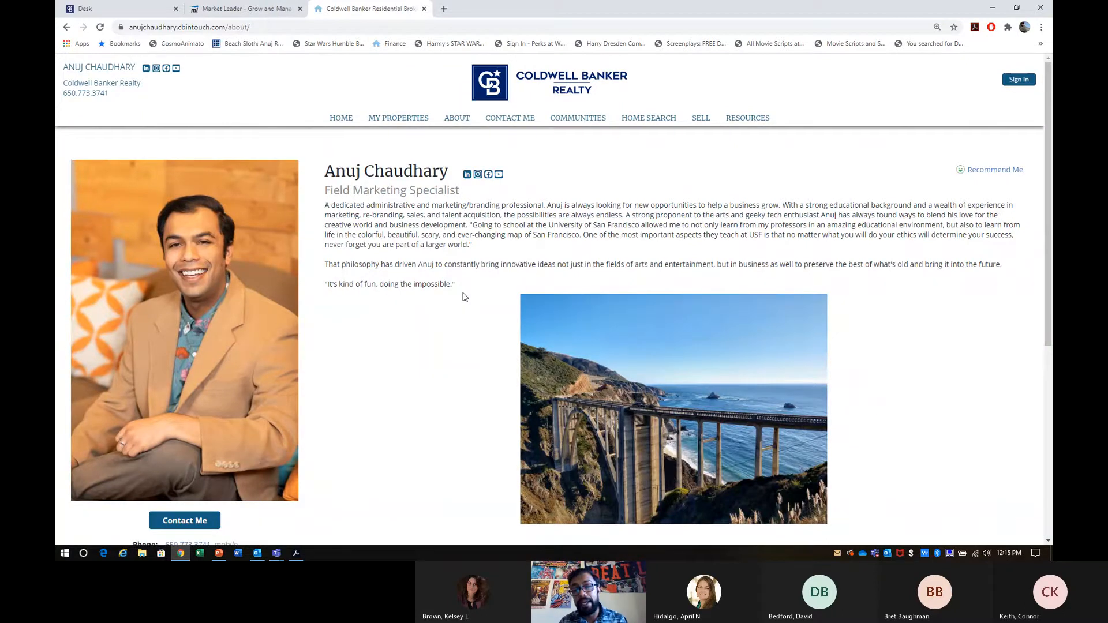
scroll(466, 297, "down", 4)
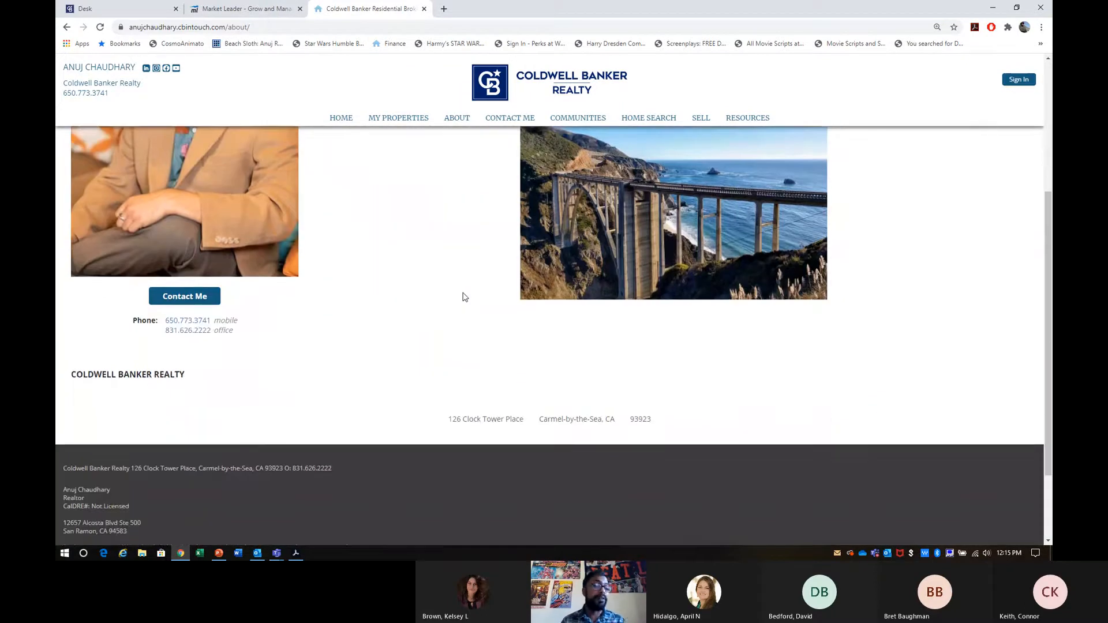
scroll(465, 297, "up", 4)
- Return to the InTouch account settings and review the Bio Summary and Full Bio in the Website section
left_click(276, 9)
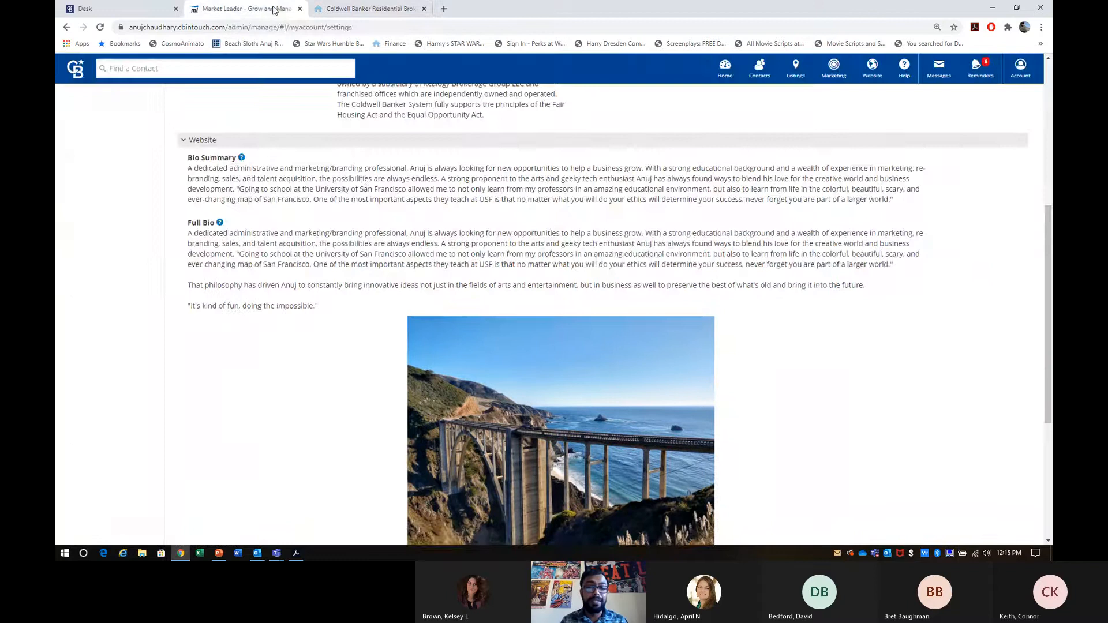
left_click(1019, 69)
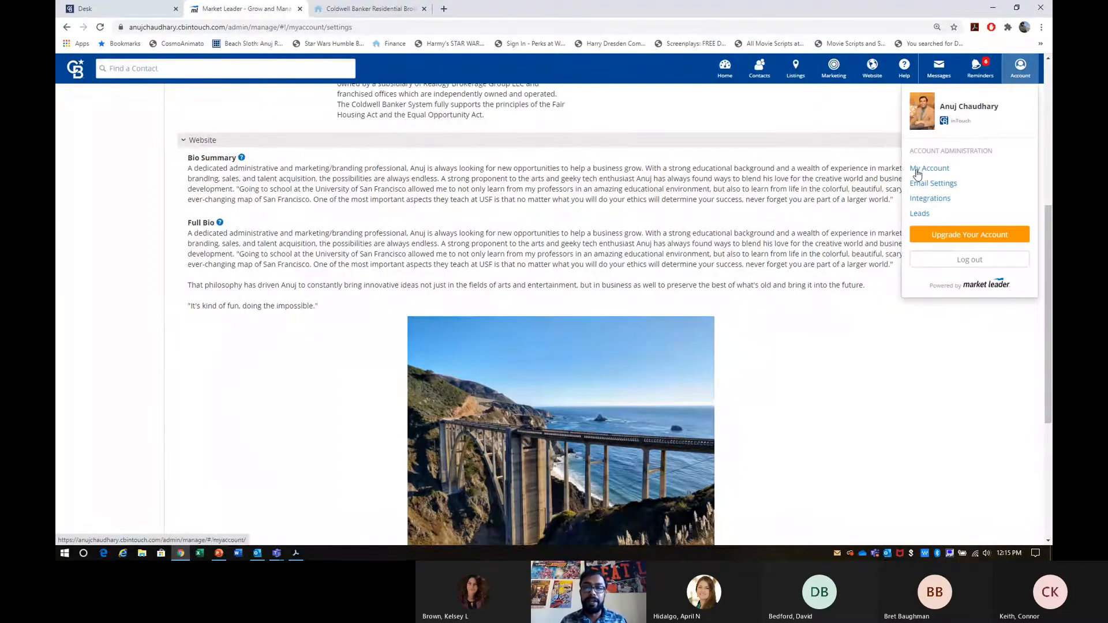
left_click(740, 187)
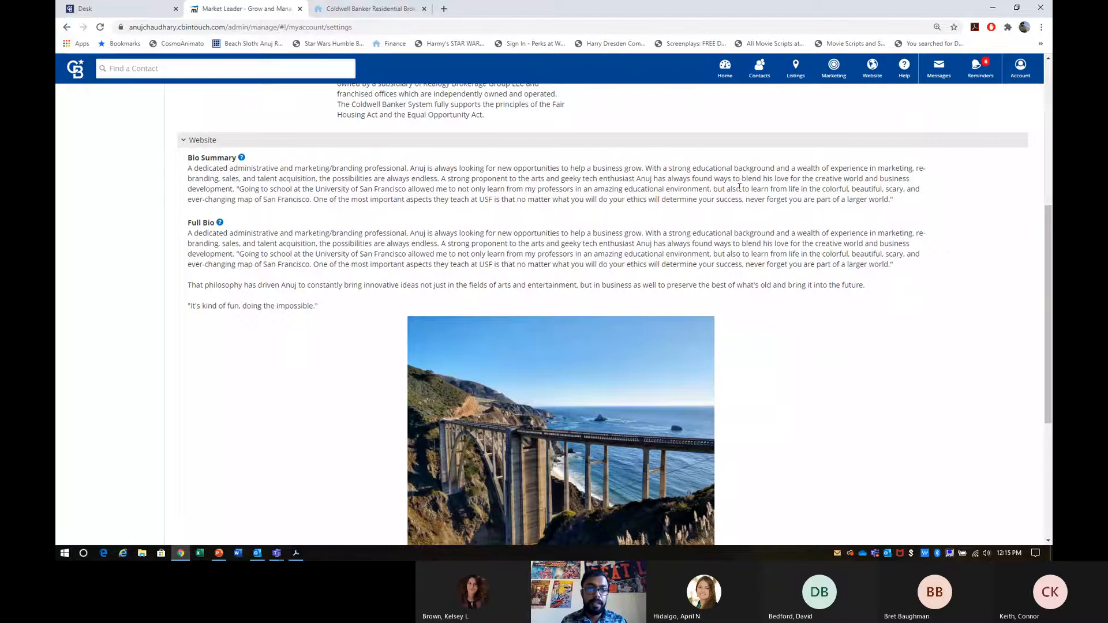
left_click(411, 7)
left_click(274, 7)
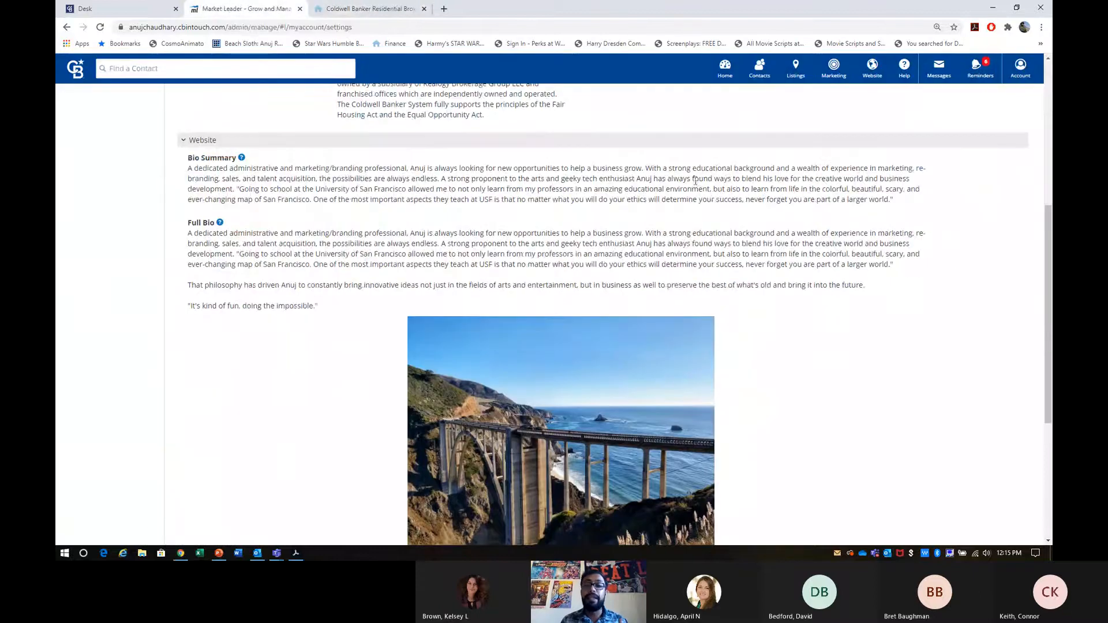
scroll(698, 182, "up", 5)
scroll(699, 183, "down", 4)
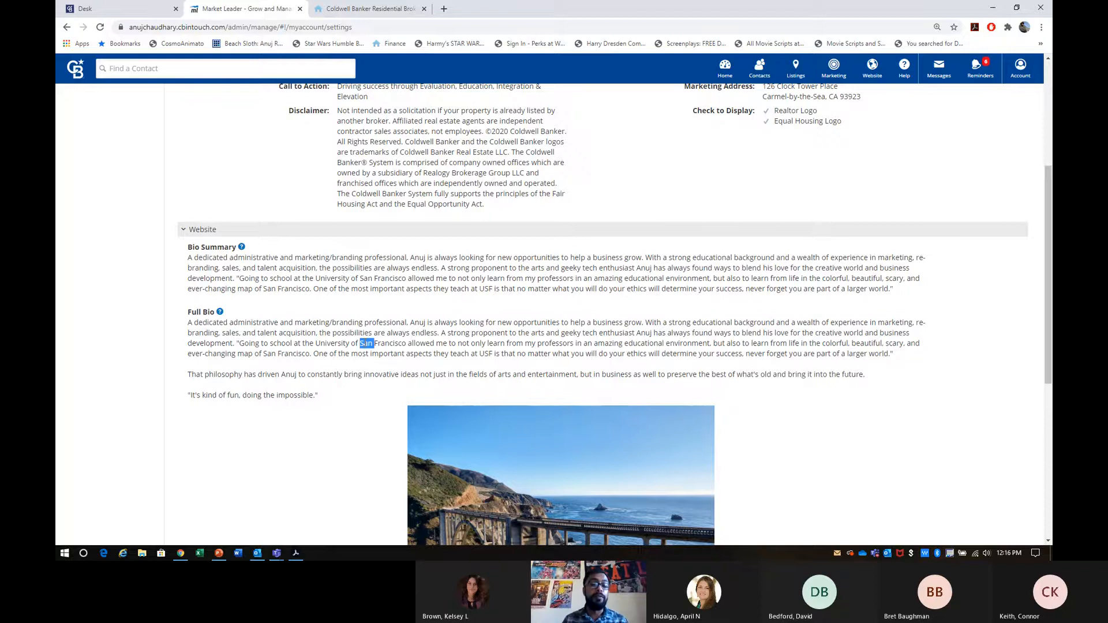
triple_click(365, 343)
left_click(365, 343)
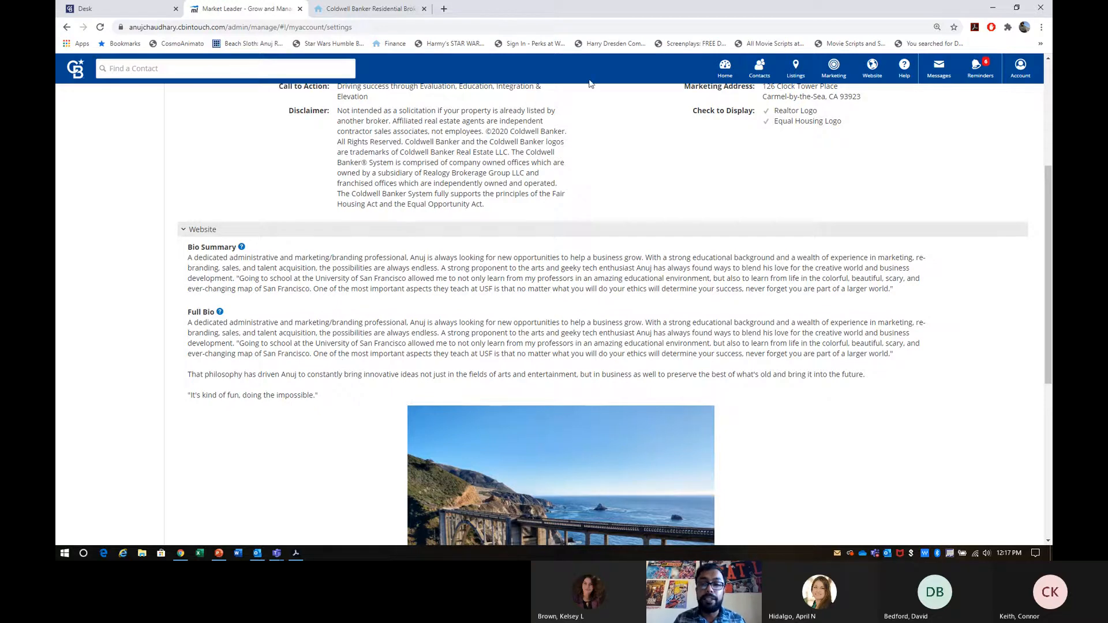
- Open the agent website for editing at its Pages and Menus list
mouse_move(844, 84)
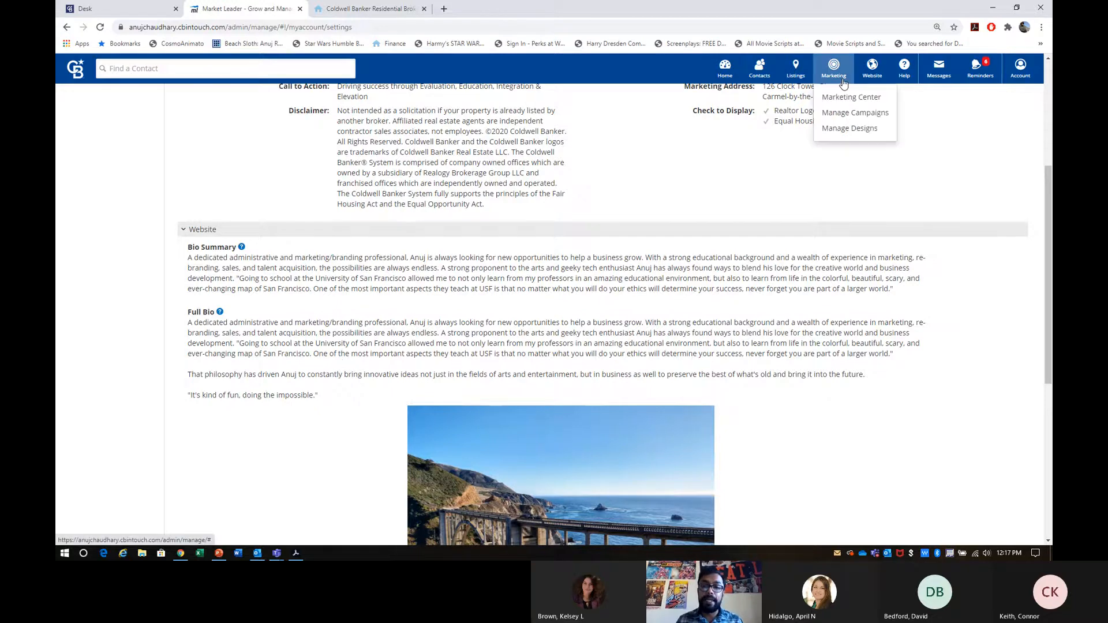
mouse_move(873, 68)
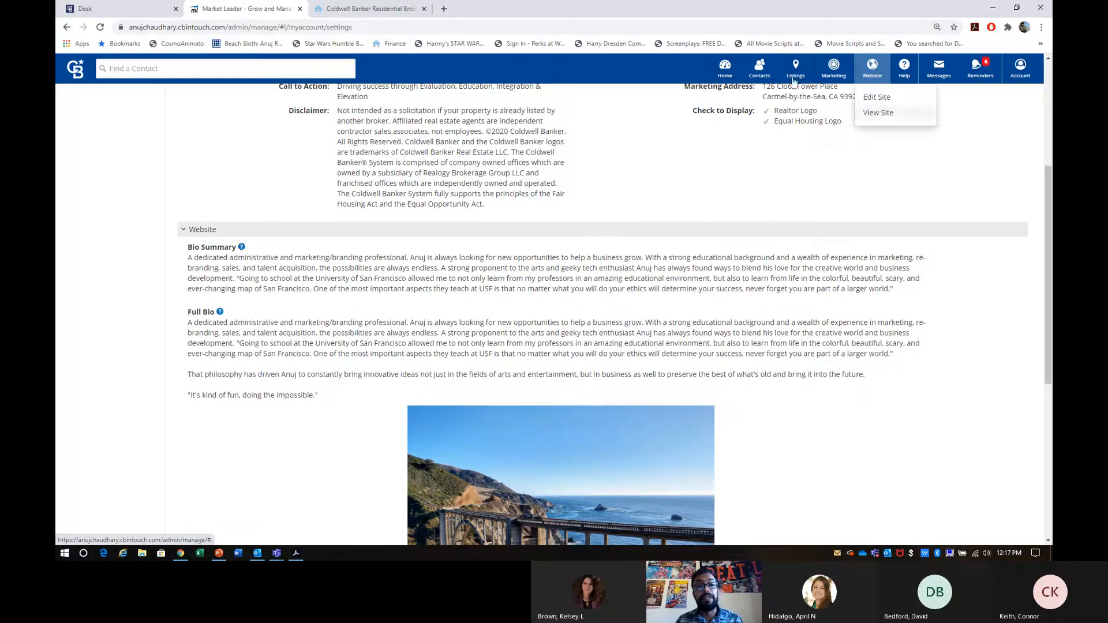
left_click(876, 97)
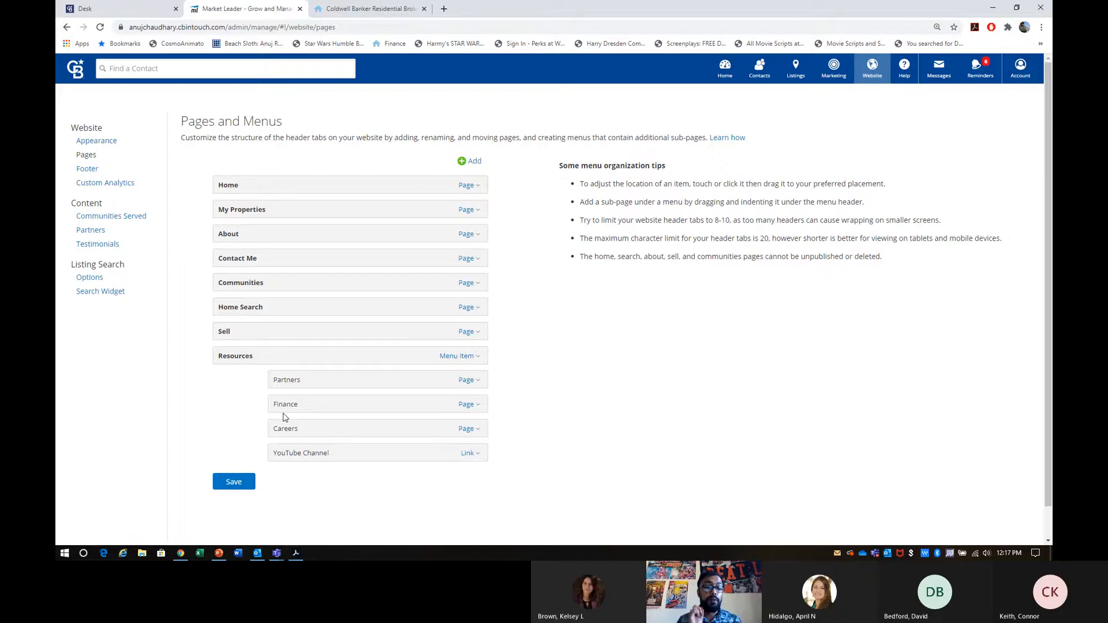
- Compare the header tabs and Resources submenu on the public website with the Pages and Menus list
left_click(331, 7)
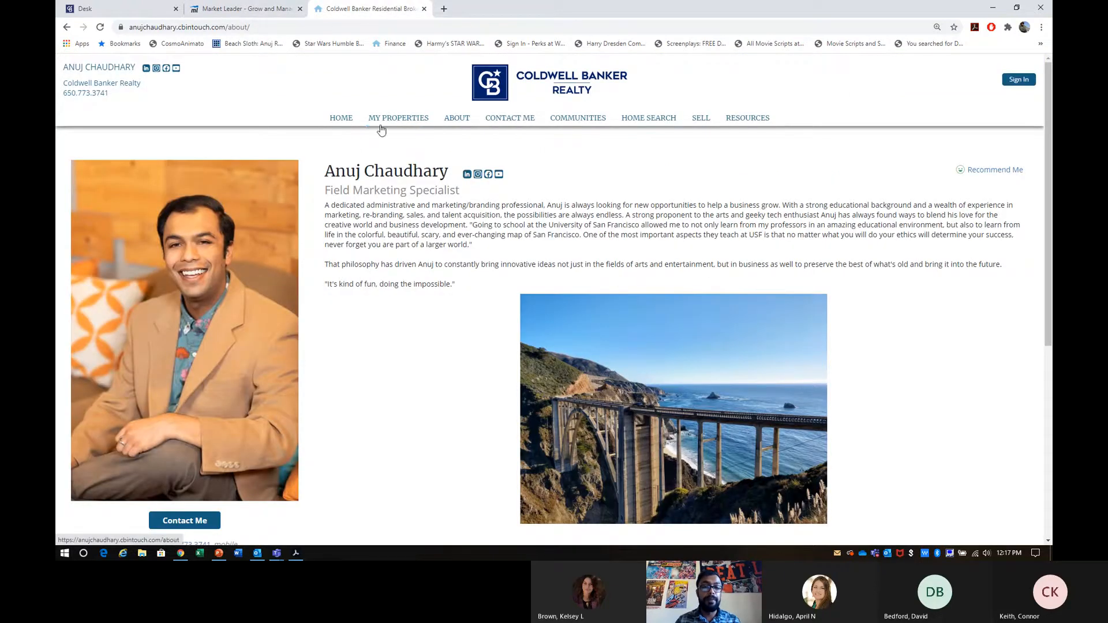
left_click(347, 128)
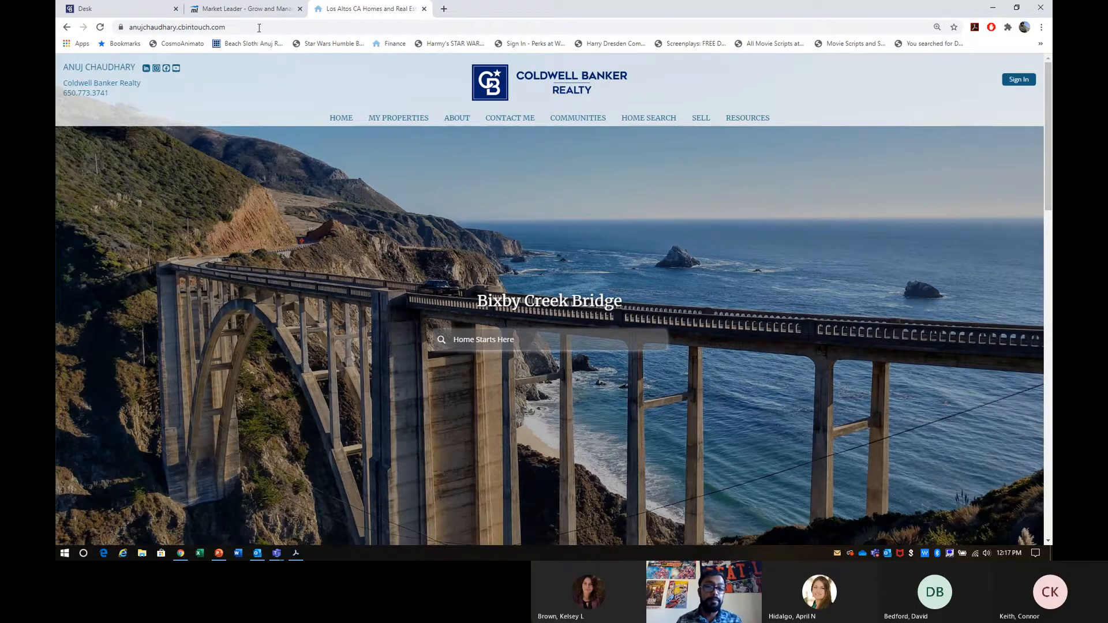
left_click(254, 10)
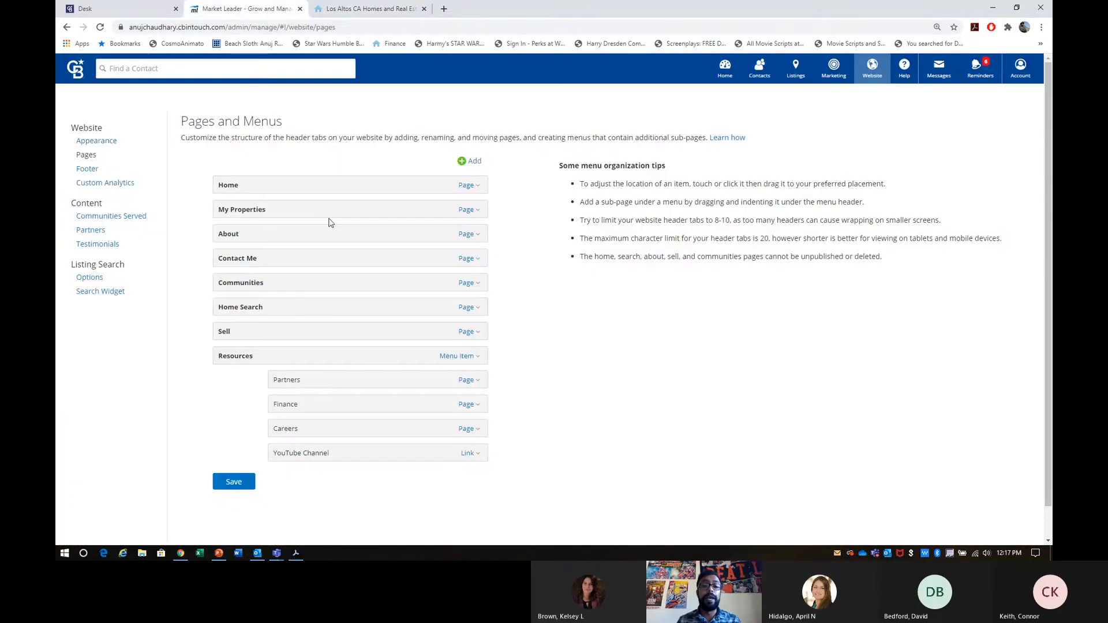
left_click(400, 13)
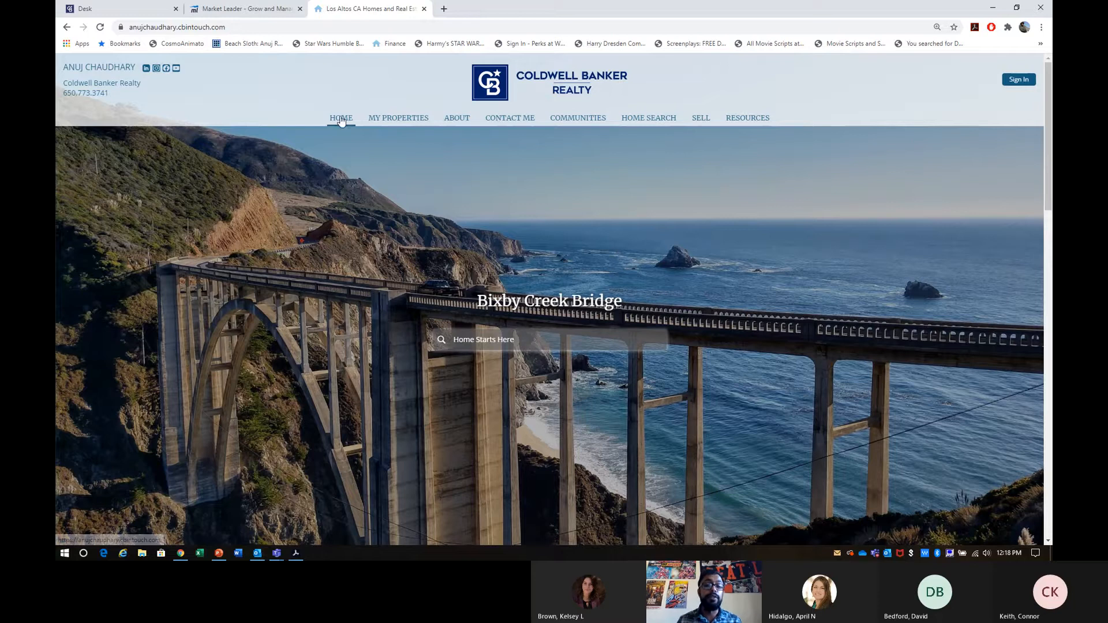
left_click(270, 14)
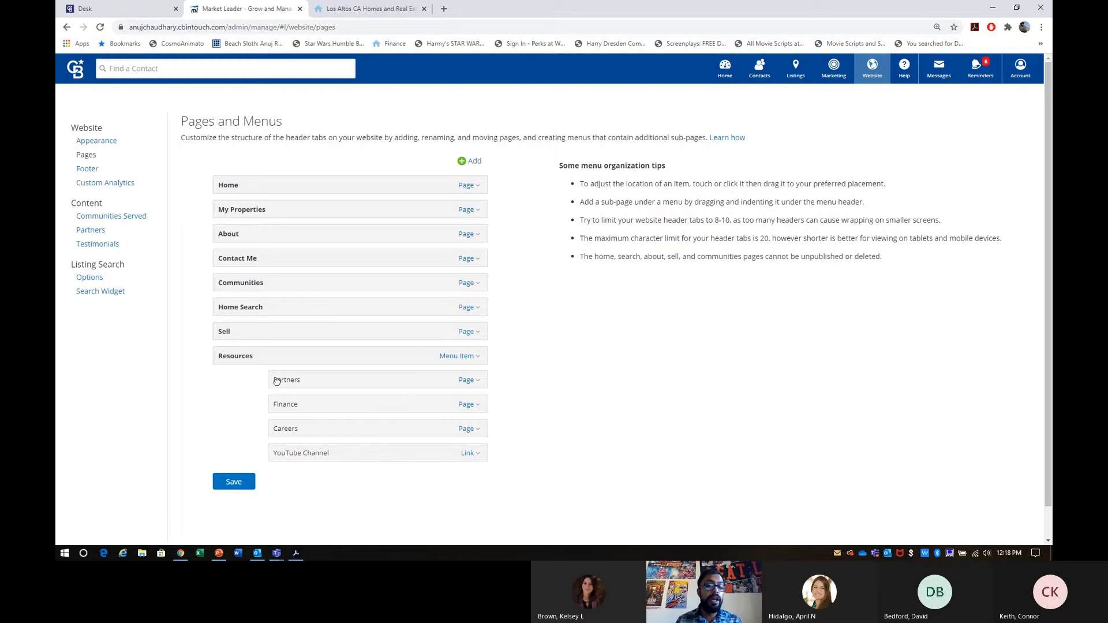
left_click(386, 10)
mouse_move(748, 118)
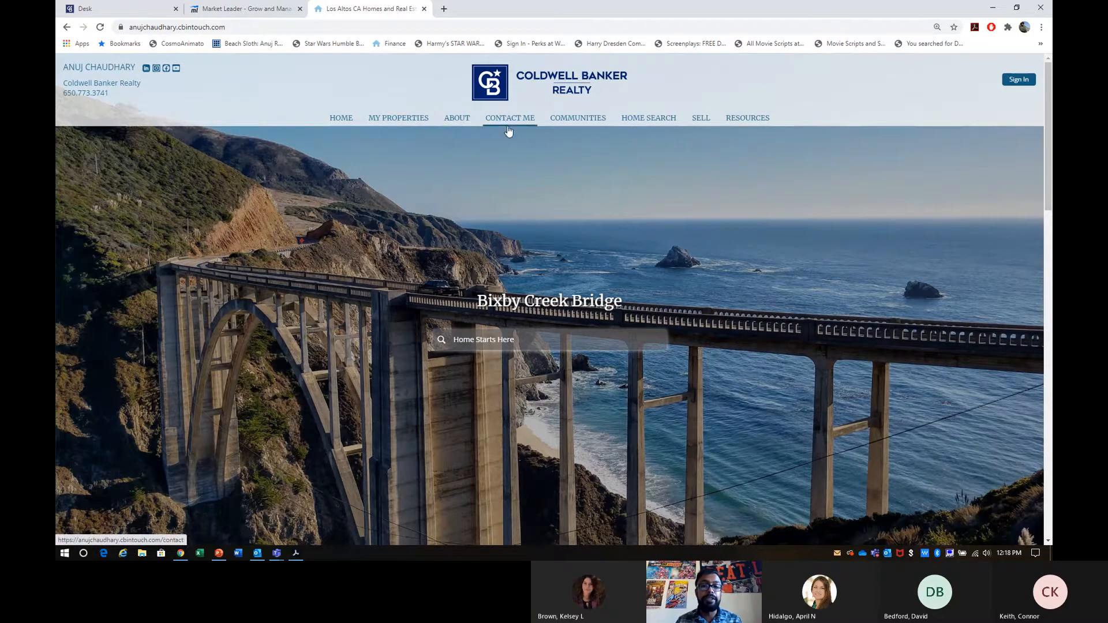
- Move the Resources menu item with its sub-pages above Sell in the Pages and Menus list and save the order
left_click(260, 7)
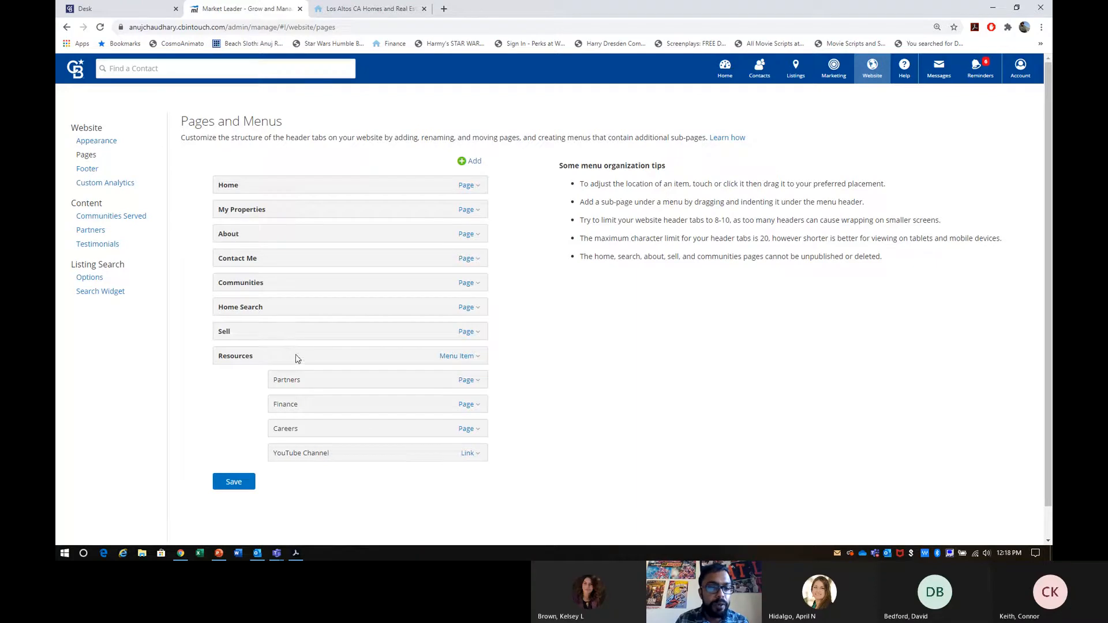
left_click_drag(295, 347, 295, 322)
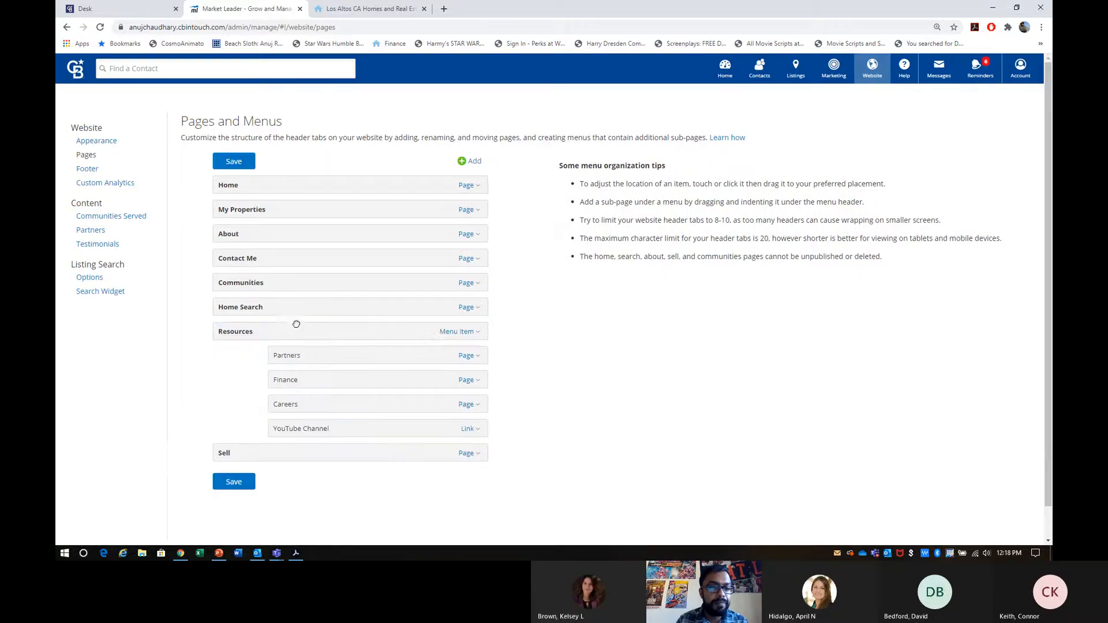
left_click(238, 162)
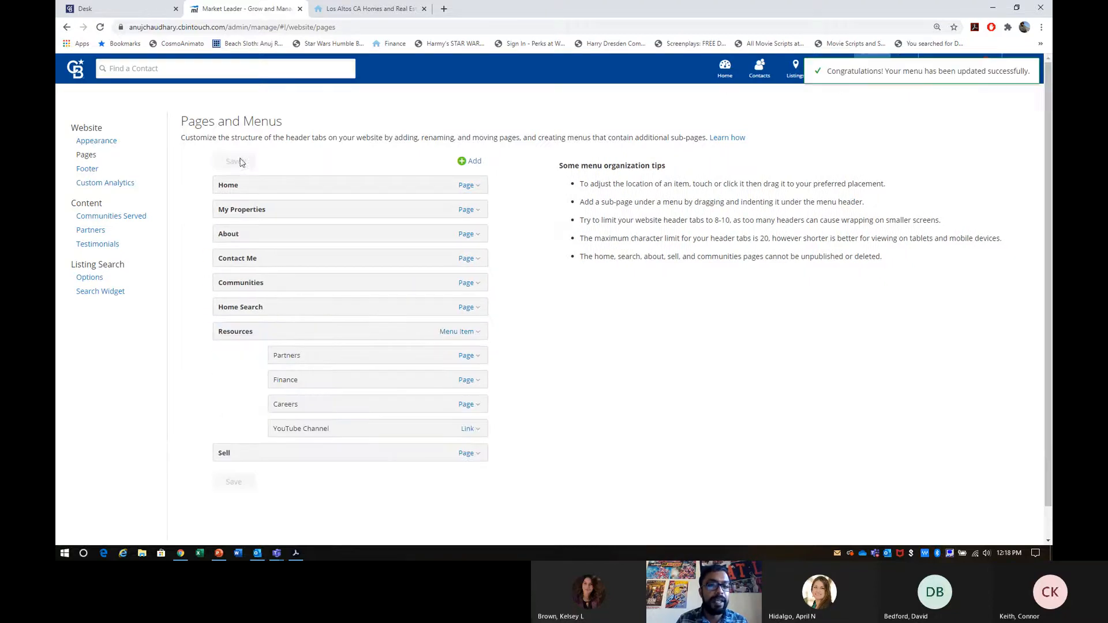
- Reload the public website to check the order of its header tabs, and return to the Pages and Menus list
left_click(349, 9)
left_click(101, 28)
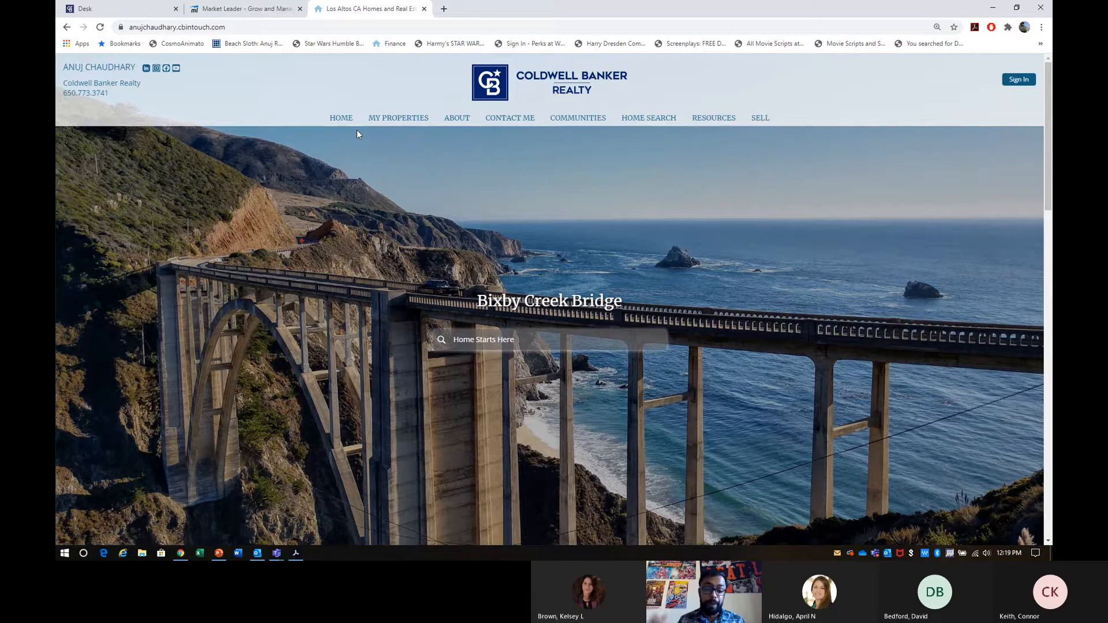
left_click(274, 12)
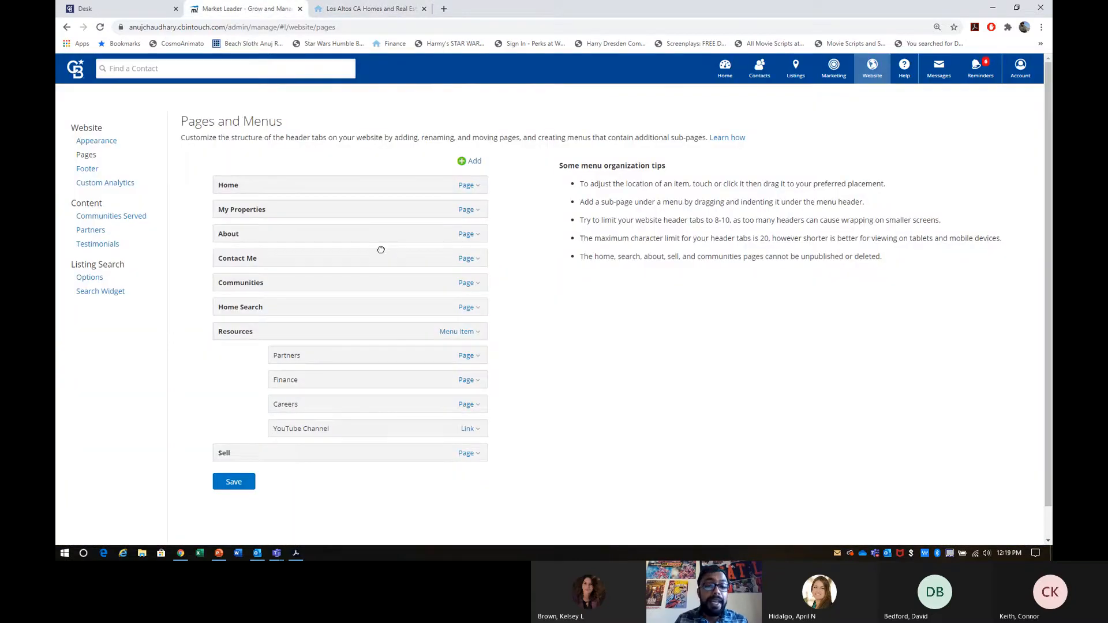
- Examine the name, SEO Title and Meta Description fields for adding a new page, enlarging the view to 110%, and cancel
left_click(462, 162)
left_click(469, 152)
left_click(565, 285)
left_click(552, 241)
left_click(553, 260)
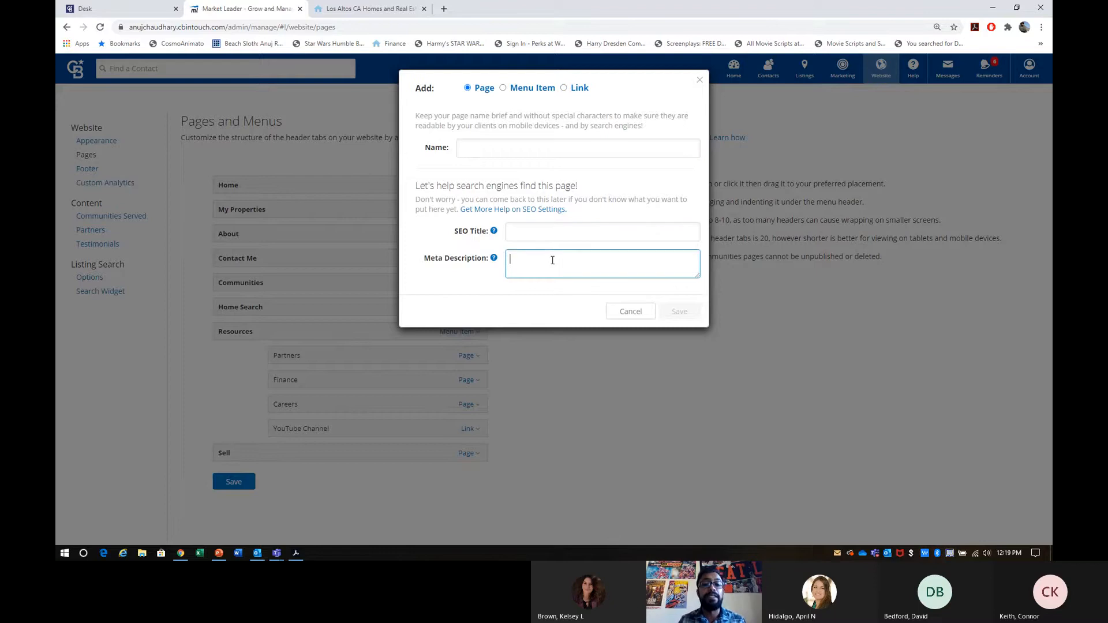
key("ctrl+plus")
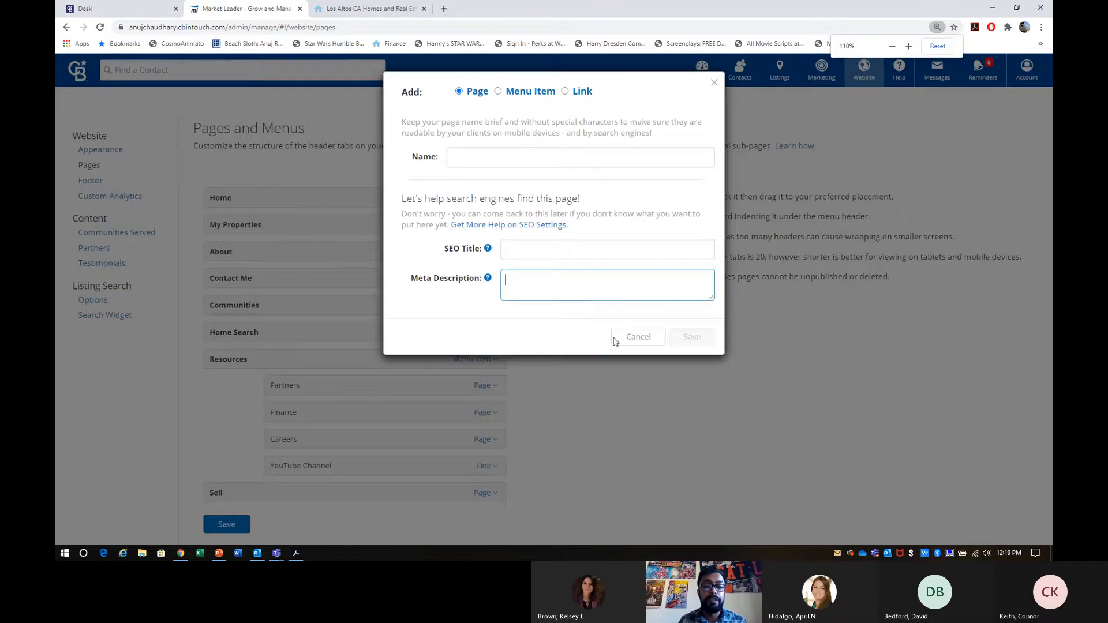
left_click(620, 345)
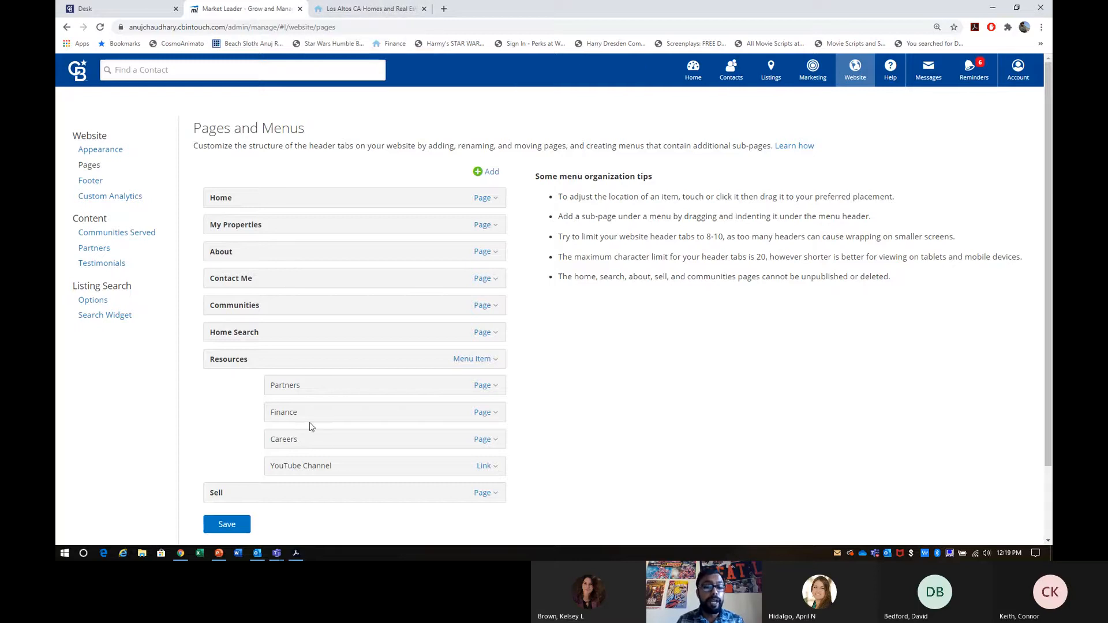
- Examine the Menu Item option for adding a header entry, and cancel without creating one
left_click(496, 179)
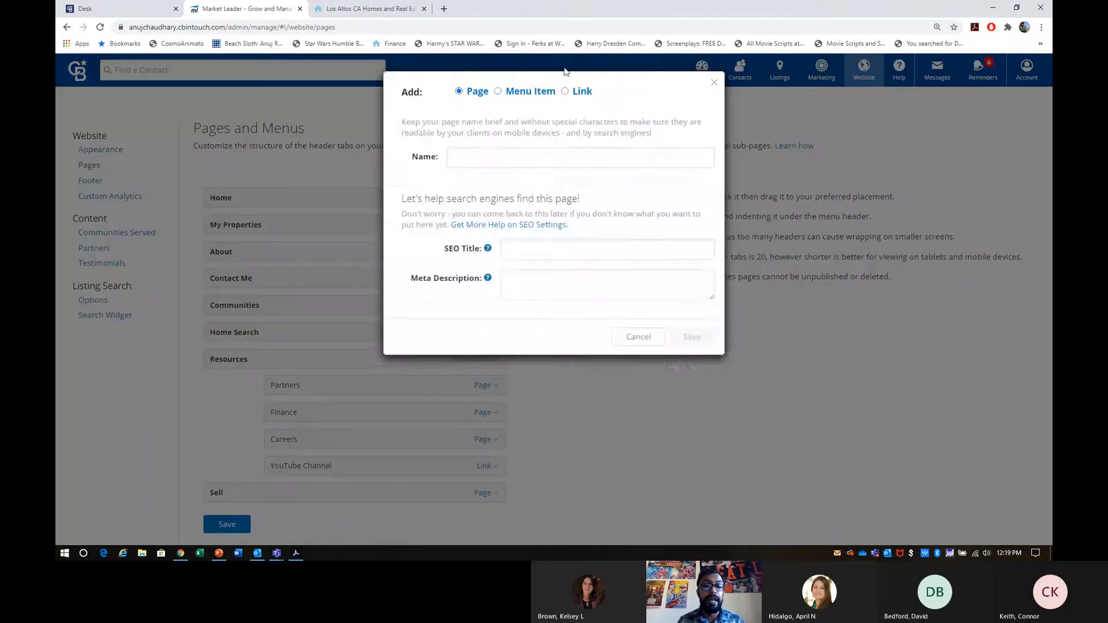
left_click(537, 91)
left_click(637, 204)
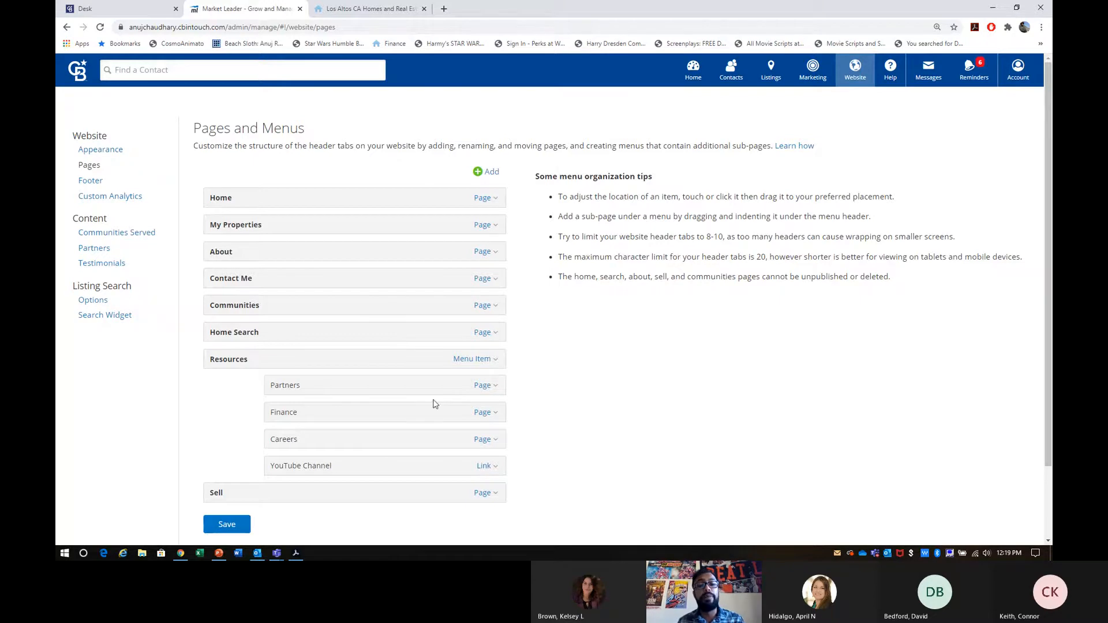
- Examine the URL and Link Text fields for adding a link to the website menu, and cancel
left_click(492, 172)
left_click(565, 91)
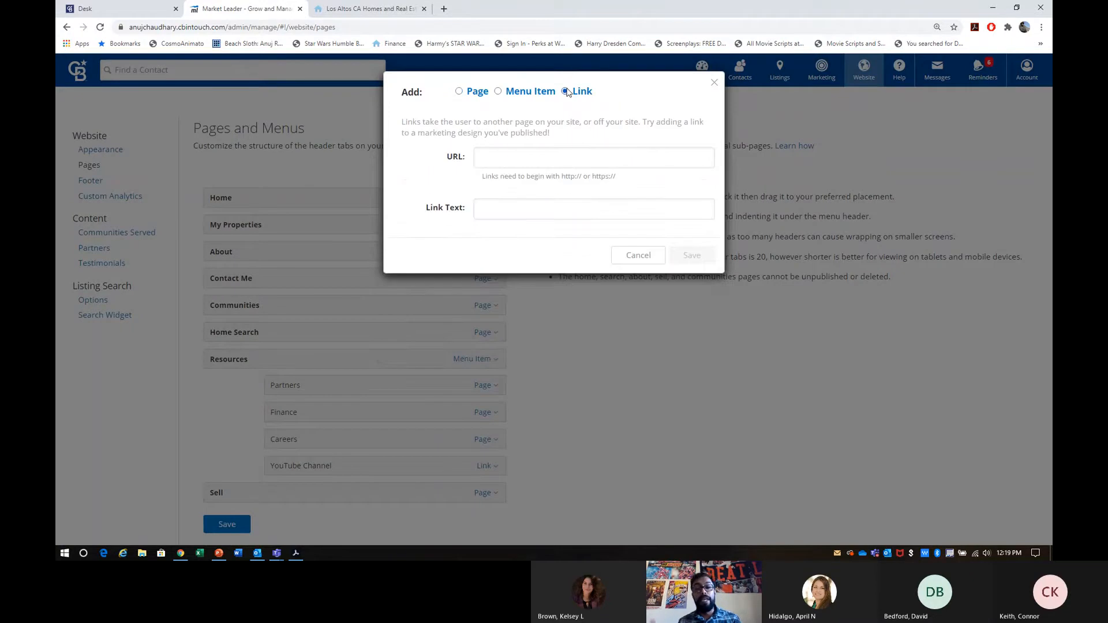
left_click(574, 162)
left_click(572, 212)
left_click(639, 255)
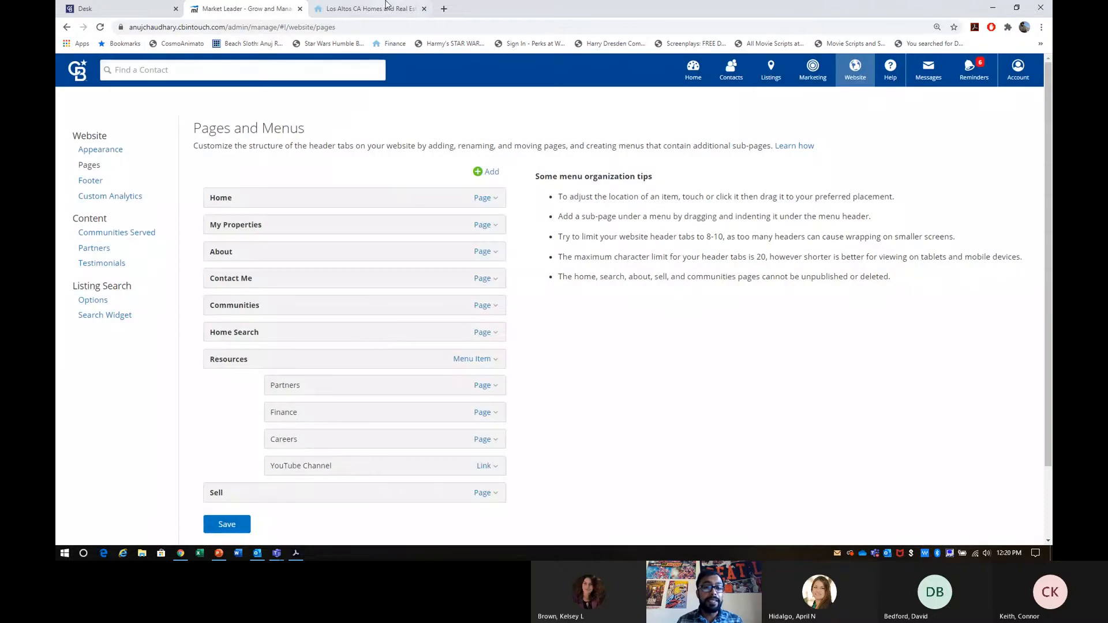
- View the Careers page and YouTube Channel link under Resources on the public website, and return to its home page
left_click(385, 6)
mouse_move(717, 124)
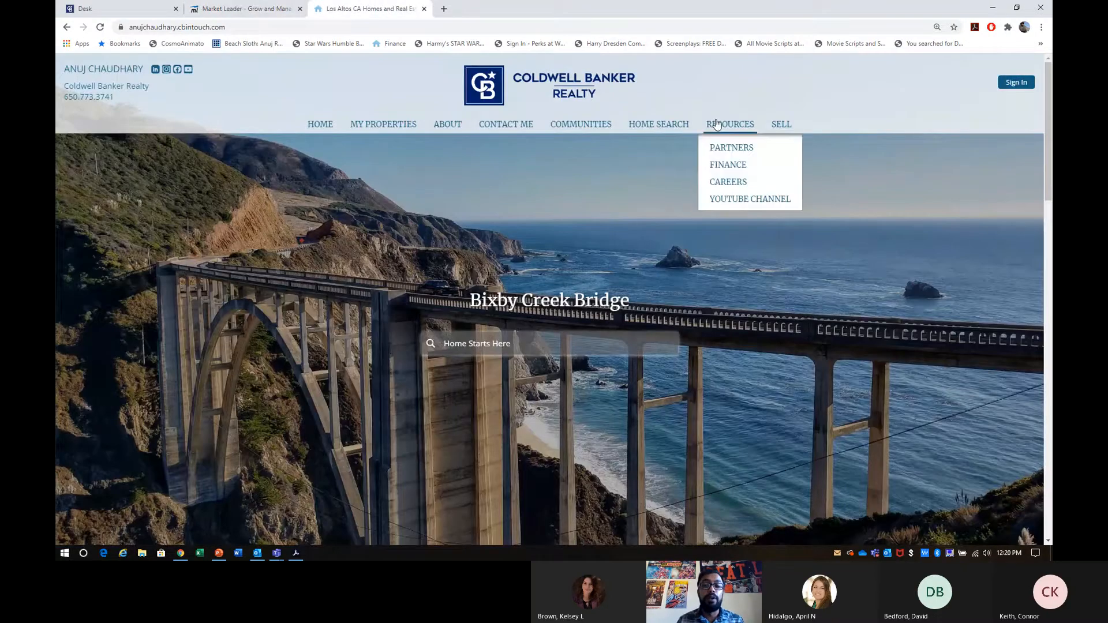
left_click(729, 183)
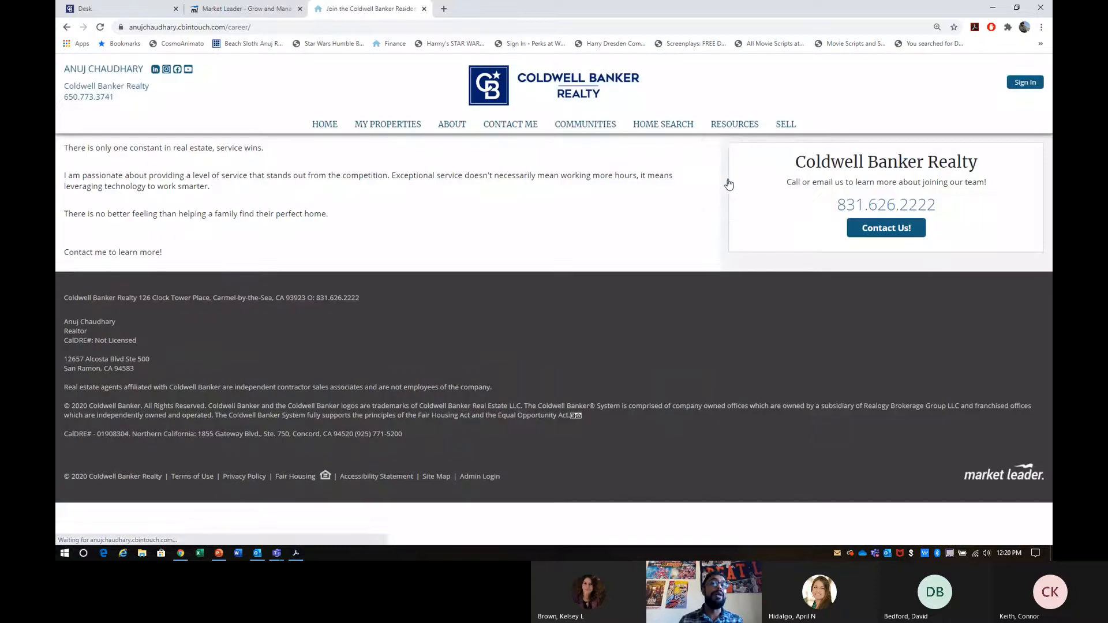
mouse_move(736, 132)
left_click(742, 205)
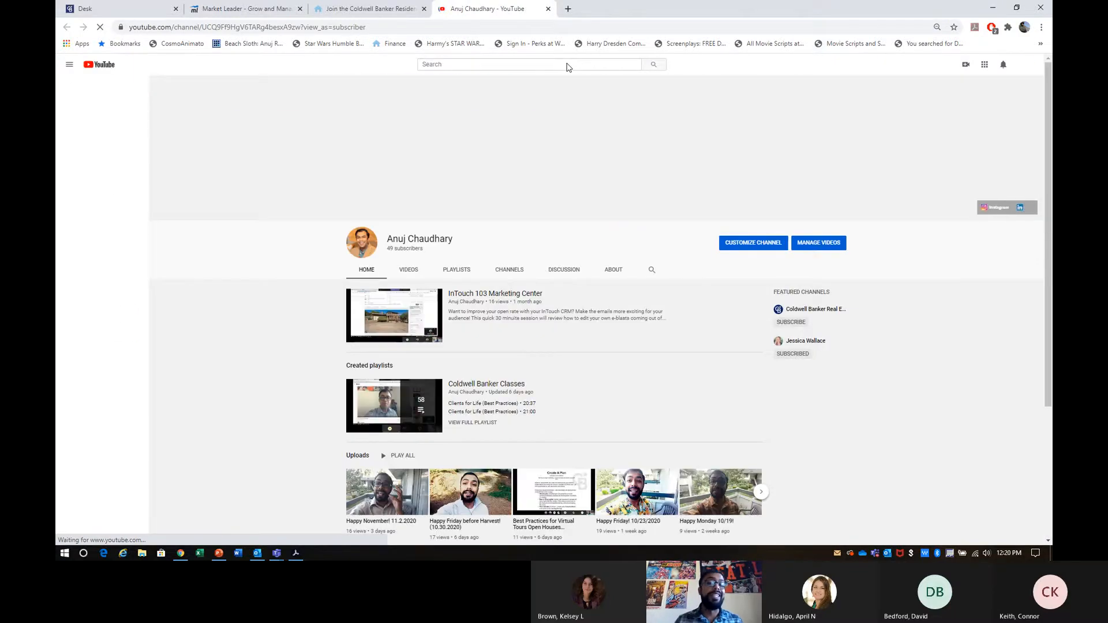
left_click(548, 8)
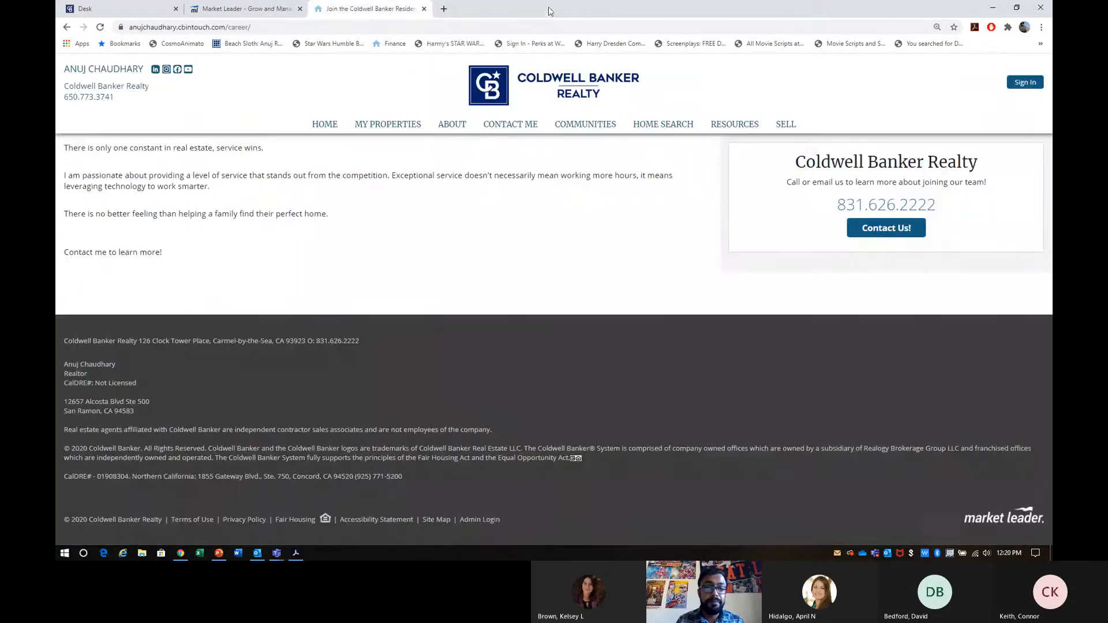
left_click(332, 129)
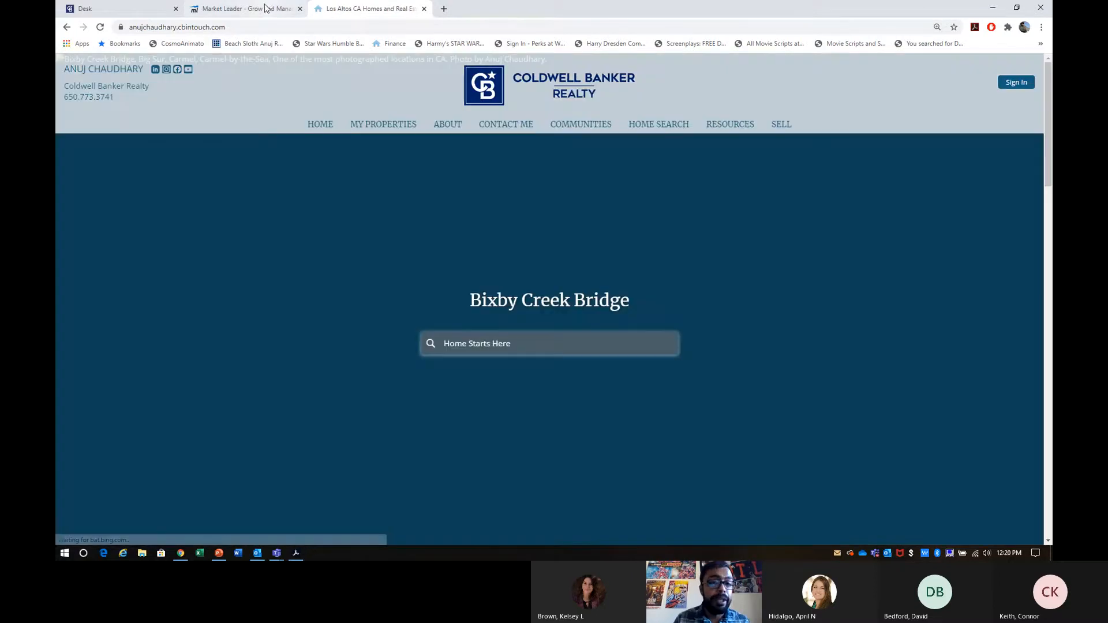
- Return to the website's Pages and Menus settings and open the Home page for editing
left_click(245, 9)
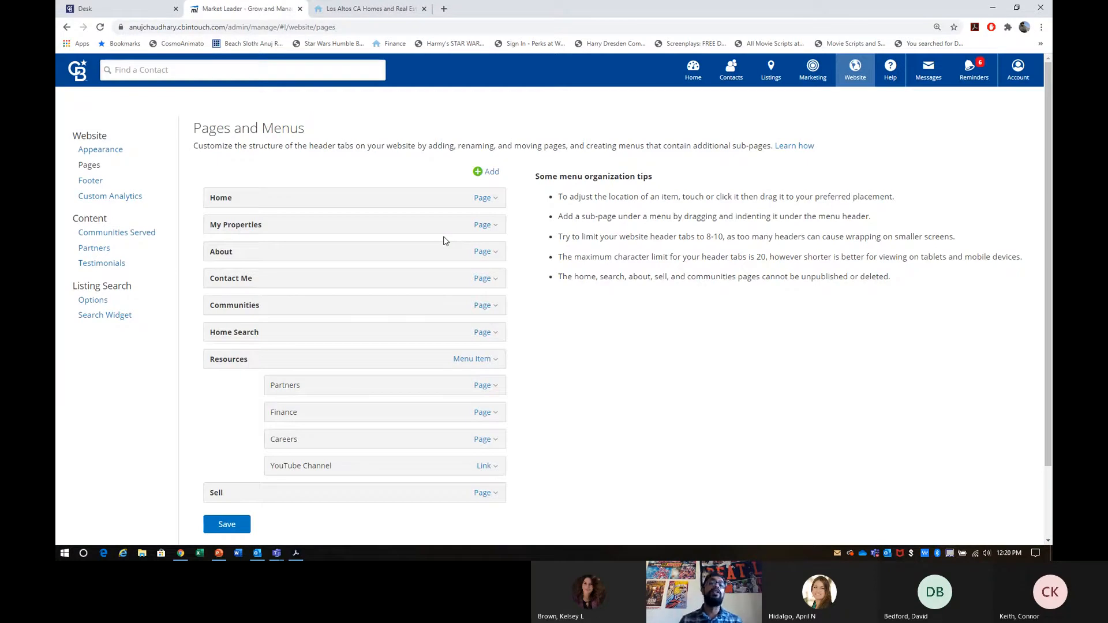
left_click_drag(159, 233, 75, 236)
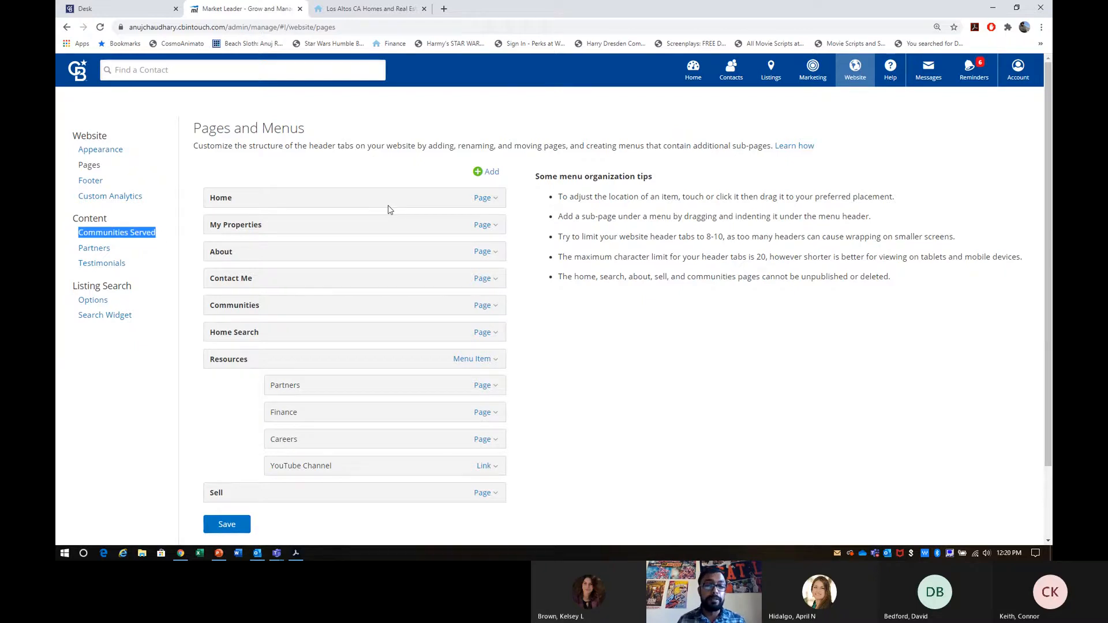
left_click(489, 206)
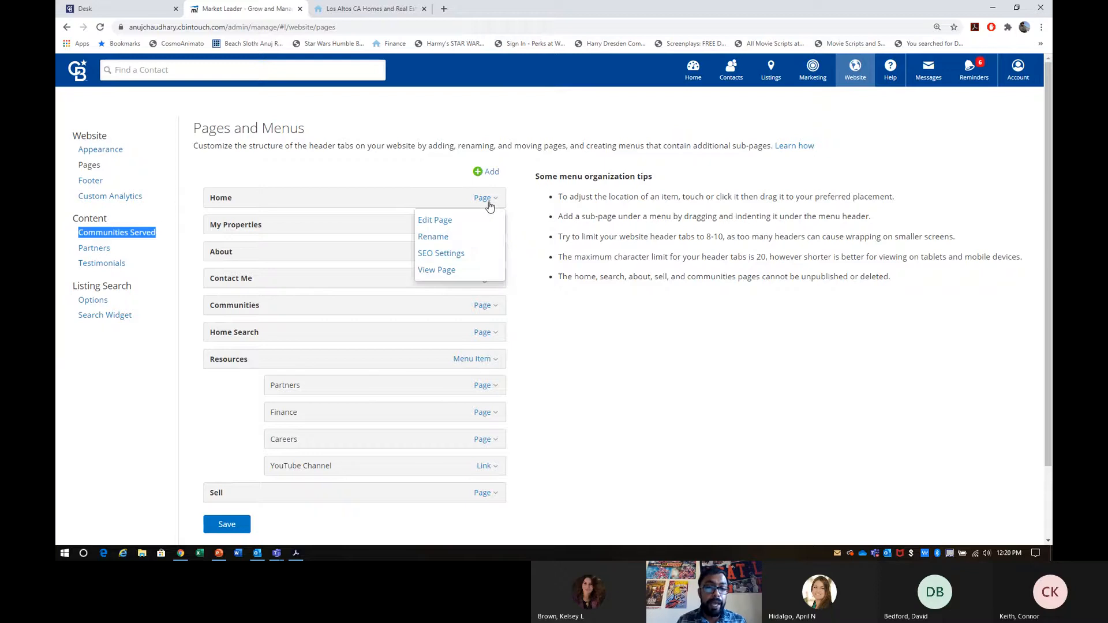
left_click(437, 224)
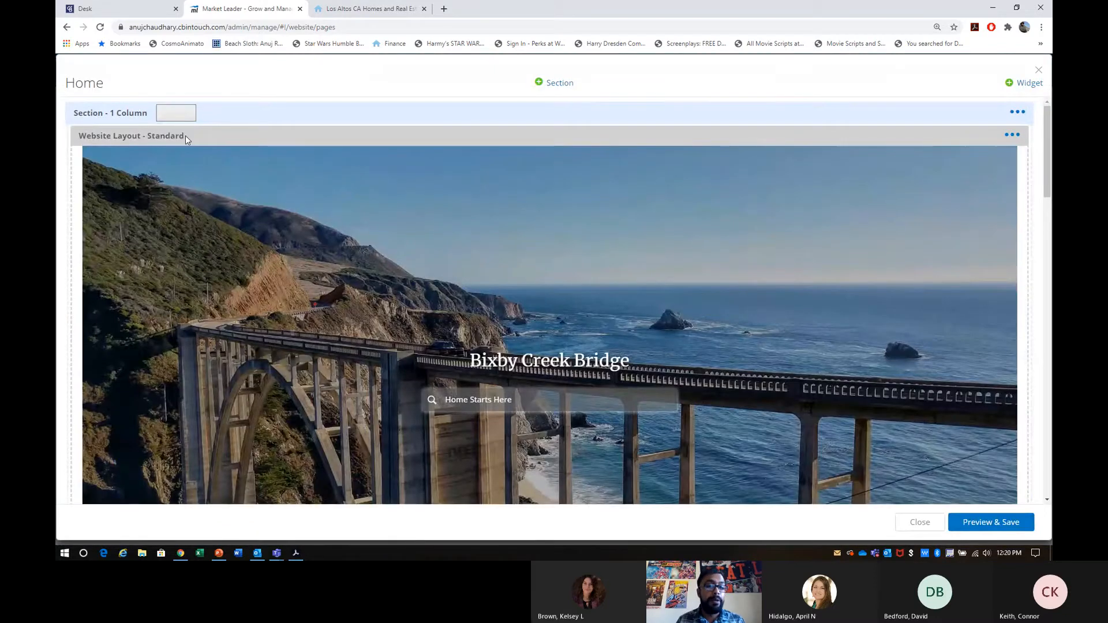
- Move the Agent Contact Card widget below the Testimonials widget on the Home page
scroll(512, 221, "down", 1)
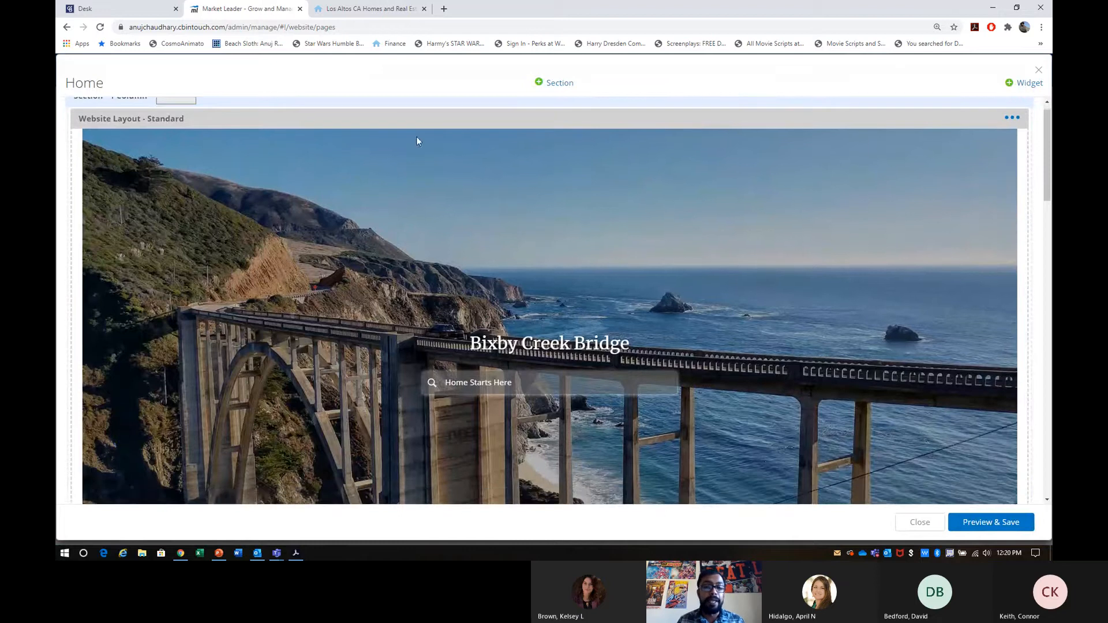
scroll(386, 125, "down", 4)
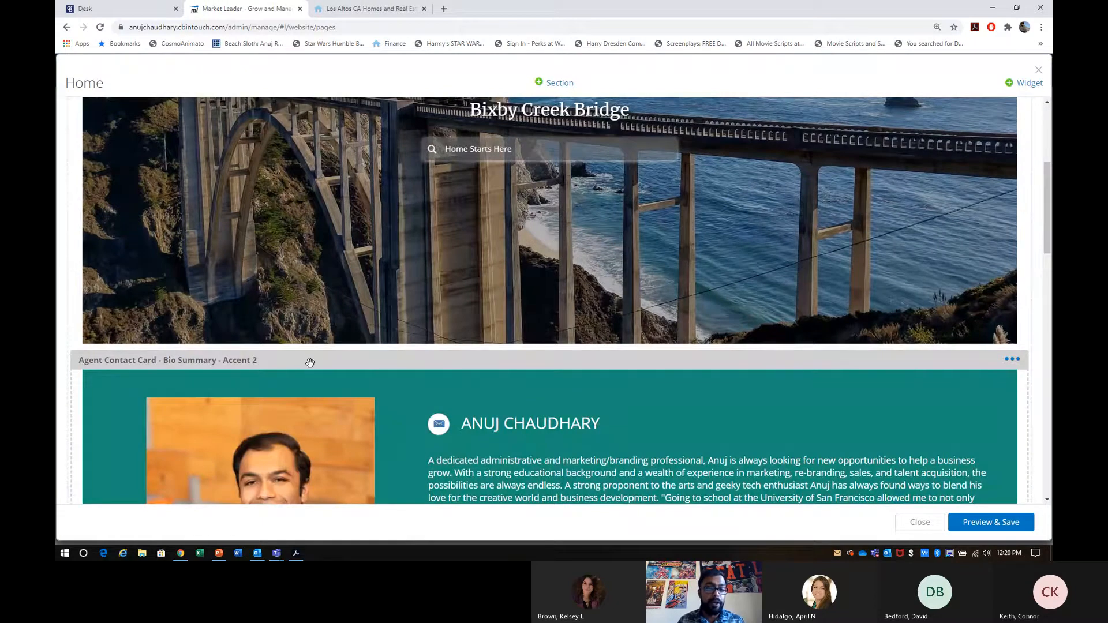
left_click_drag(310, 363, 263, 183)
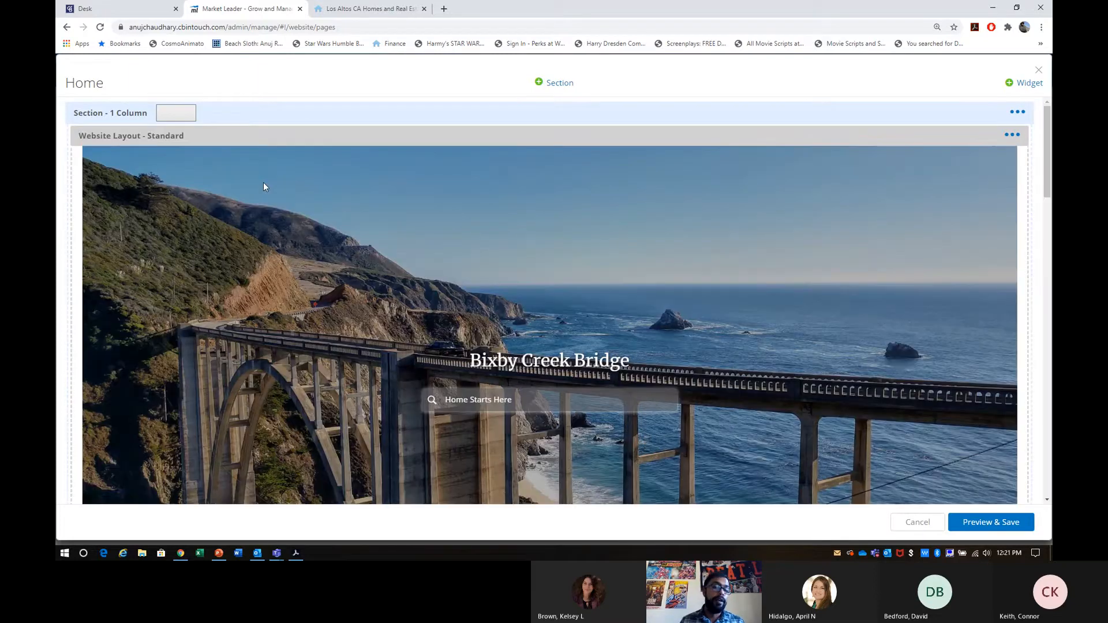
- Examine the Home page's existing widgets and the content widgets and standard elements that can be added
scroll(264, 185, "down", 7)
scroll(451, 280, "down", 10)
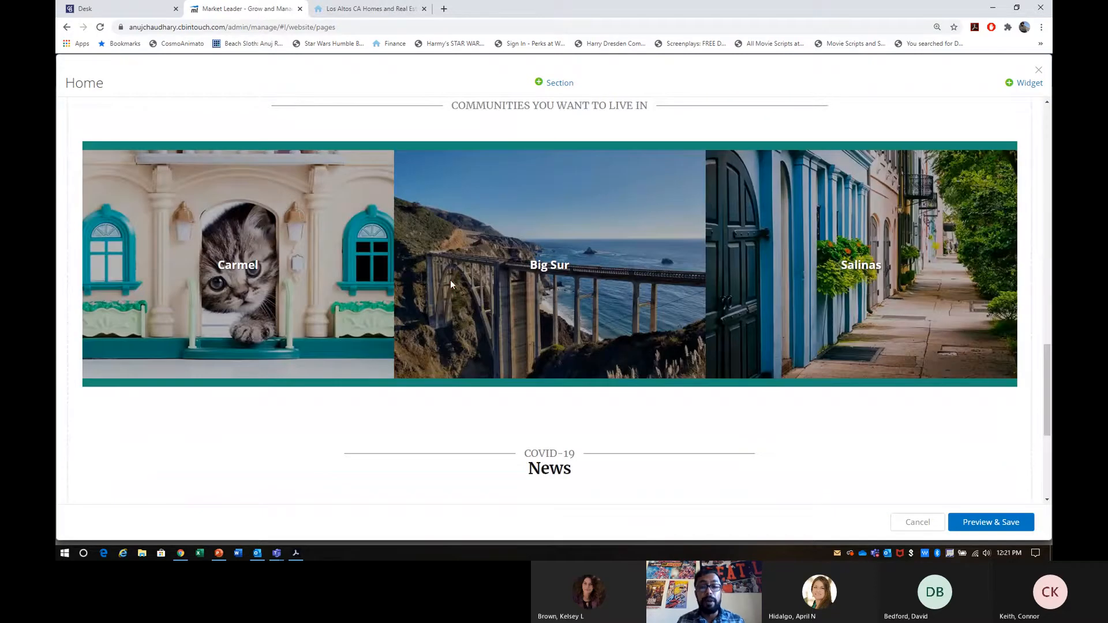
scroll(451, 283, "down", 5)
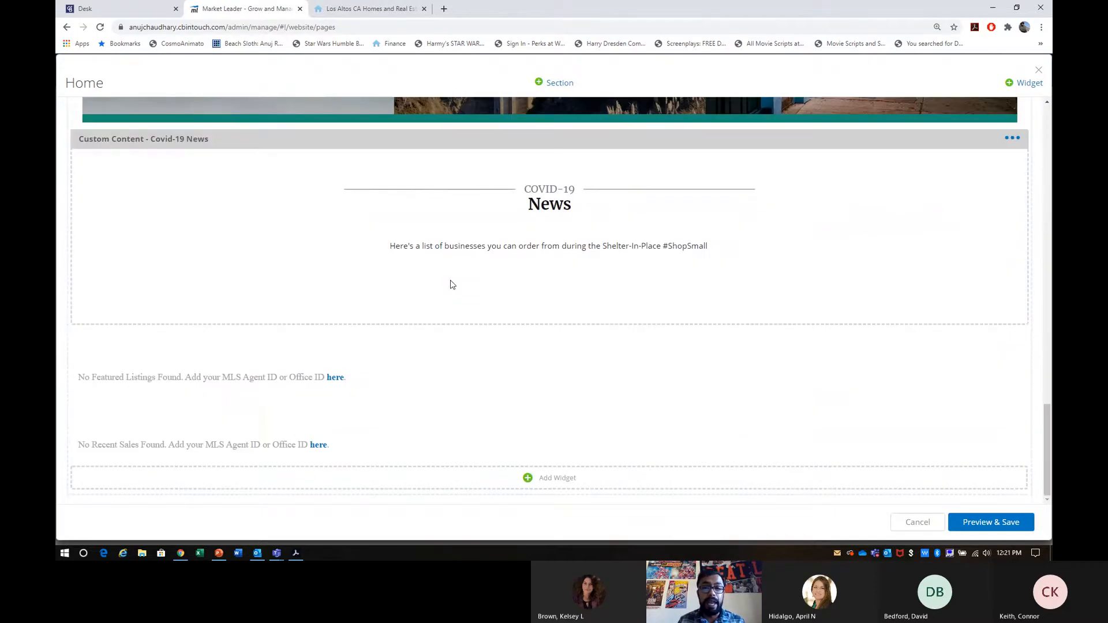
key("Home")
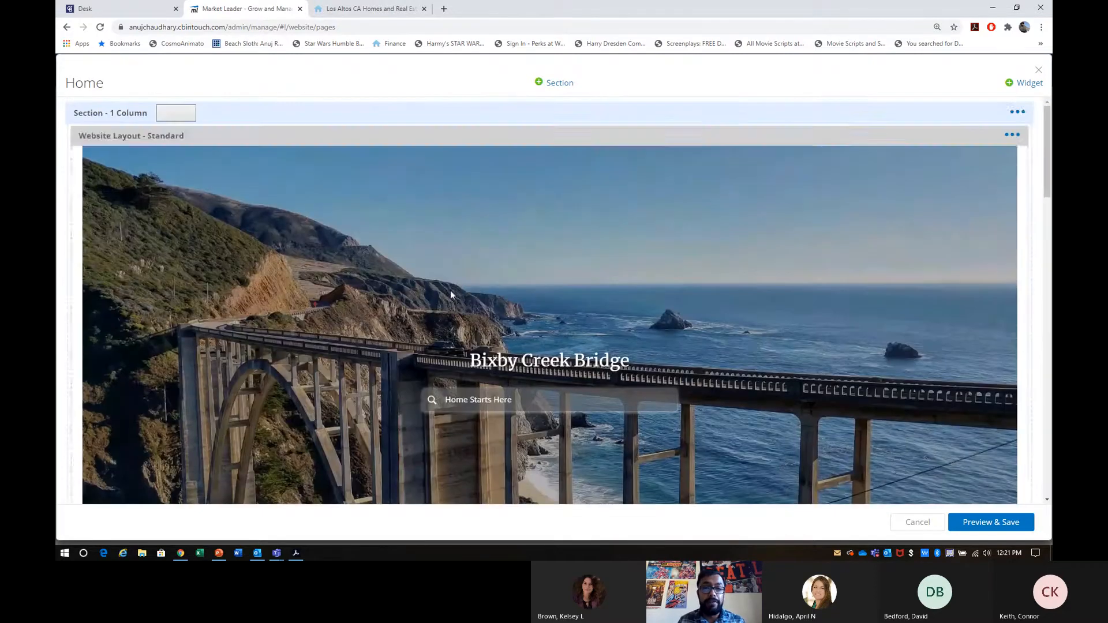
left_click(1010, 86)
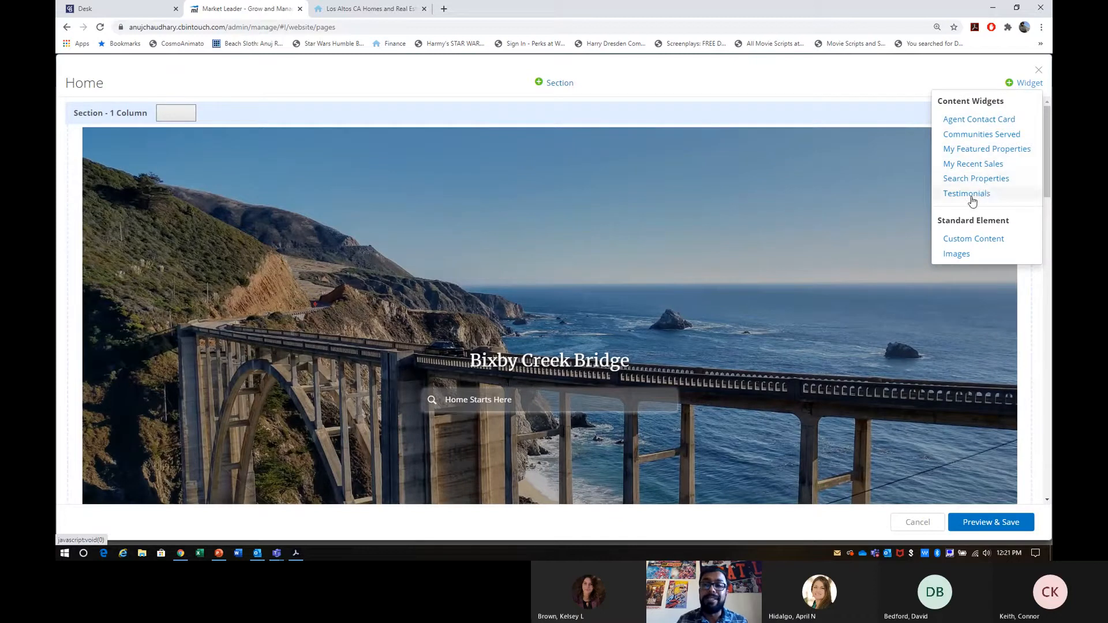
left_click(925, 80)
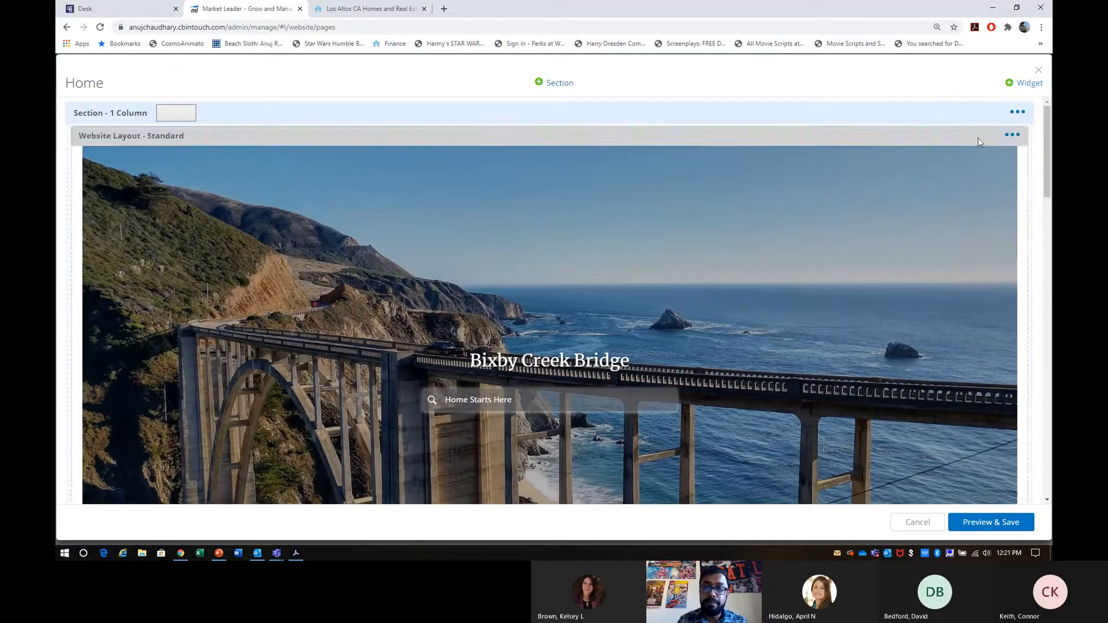
- Browse the Agent Contact Card designs on the Home page and save the widget with the Bio Summary - Accent 1 design
mouse_move(994, 141)
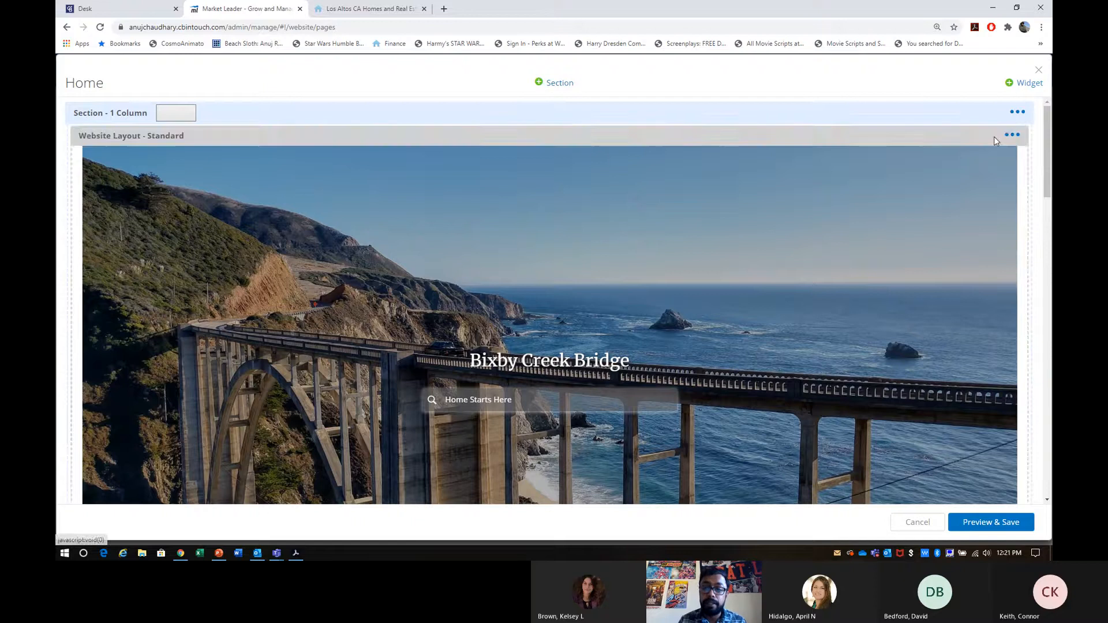
scroll(934, 114, "down", 1)
scroll(933, 109, "down", 5)
right_click(933, 111)
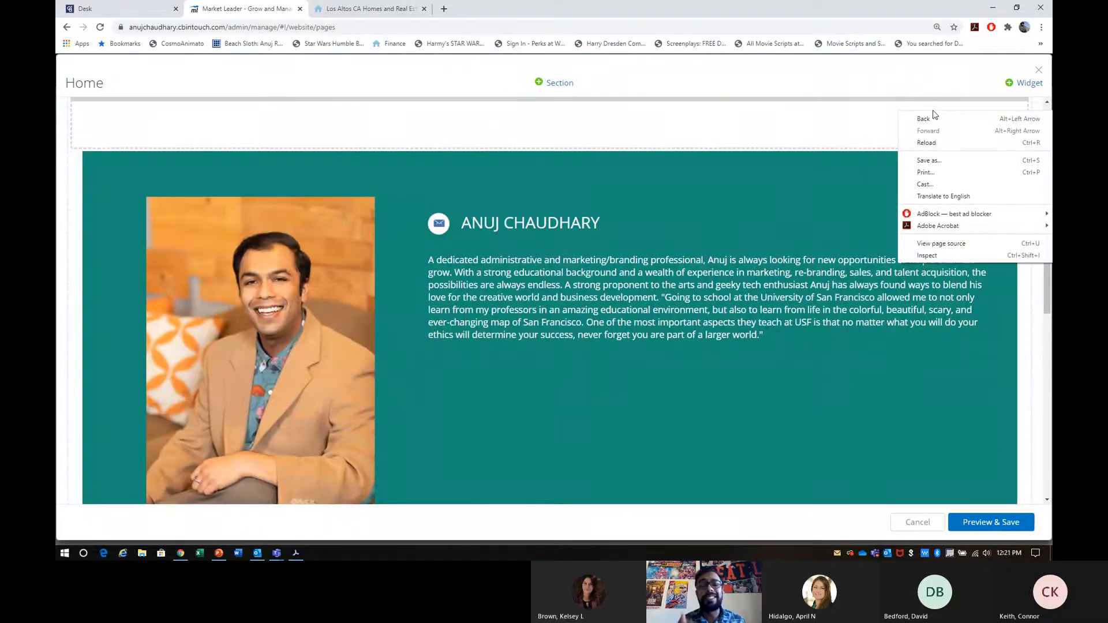
left_click(742, 256)
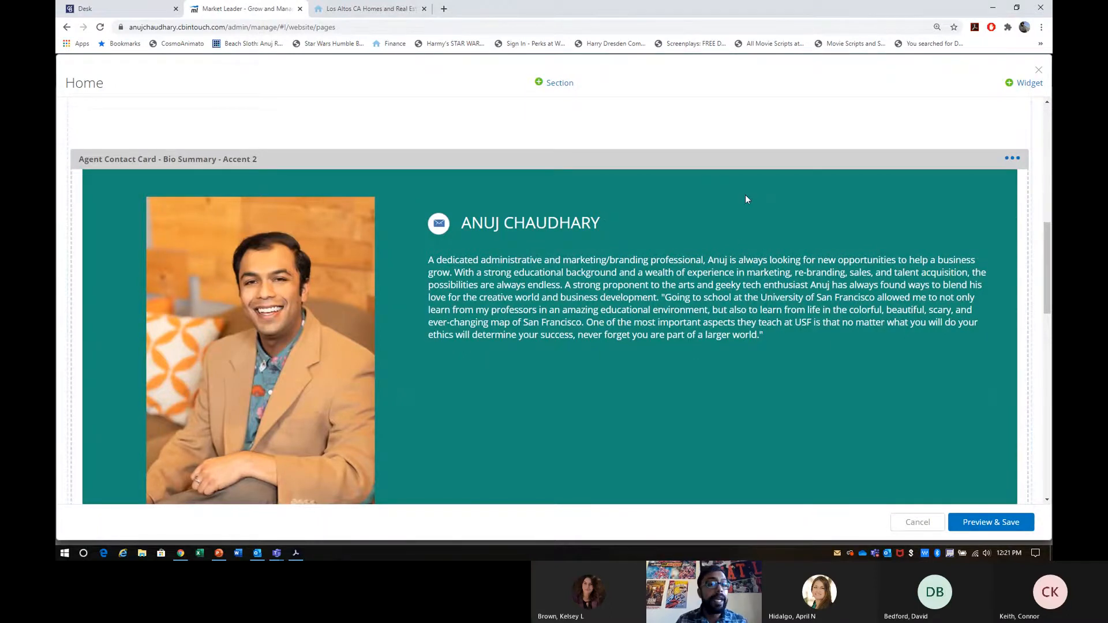
left_click(1012, 159)
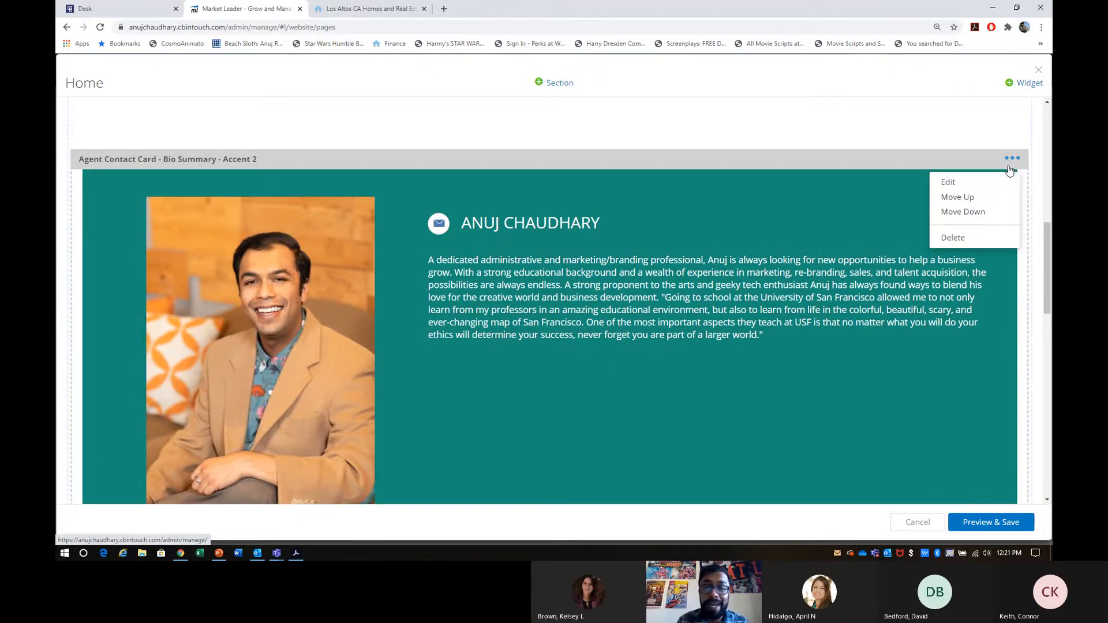
left_click(945, 184)
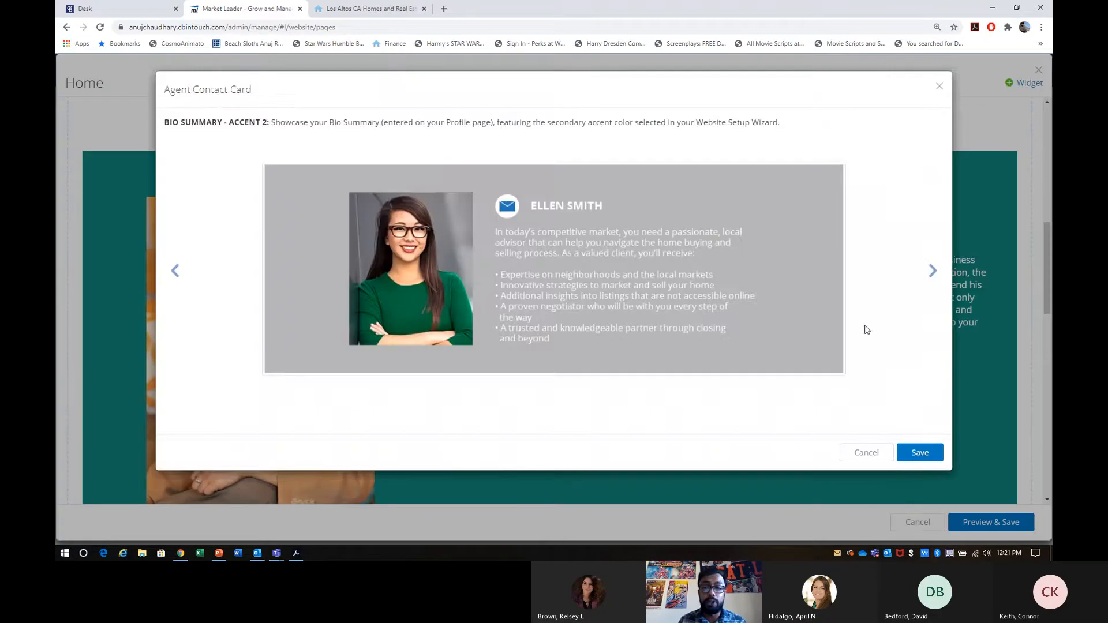
left_click(931, 276)
left_click(931, 276)
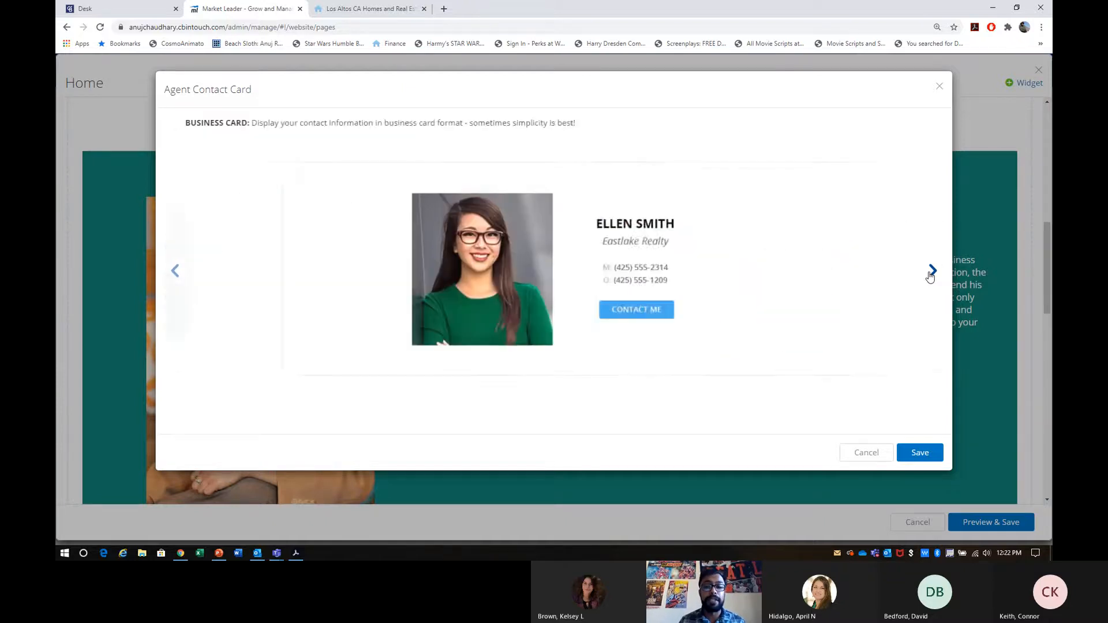
left_click(931, 276)
left_click(931, 276)
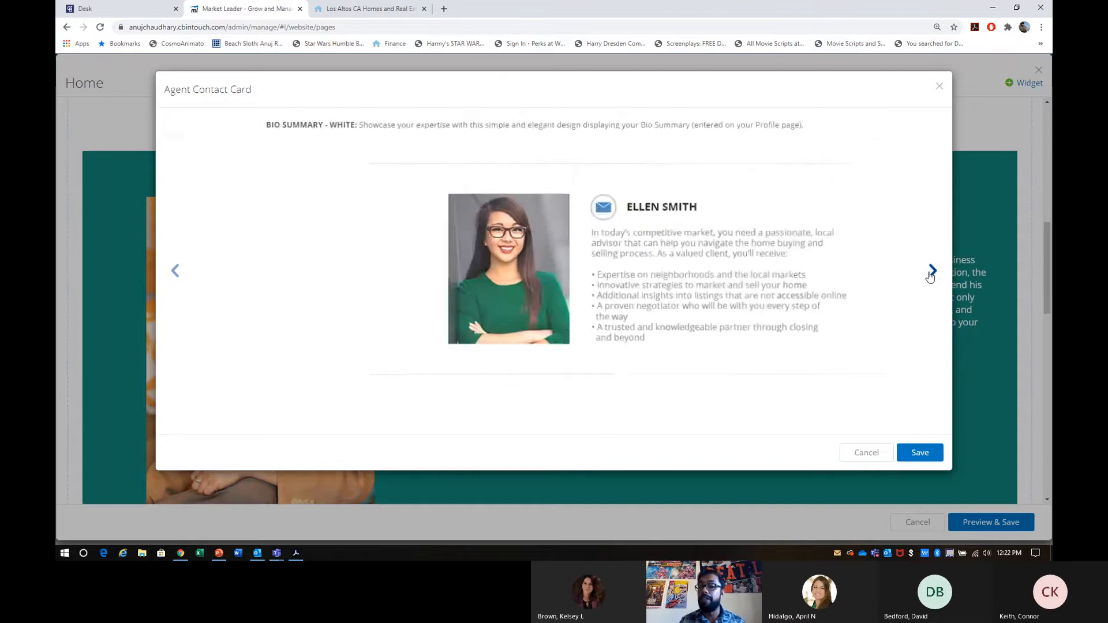
left_click(931, 276)
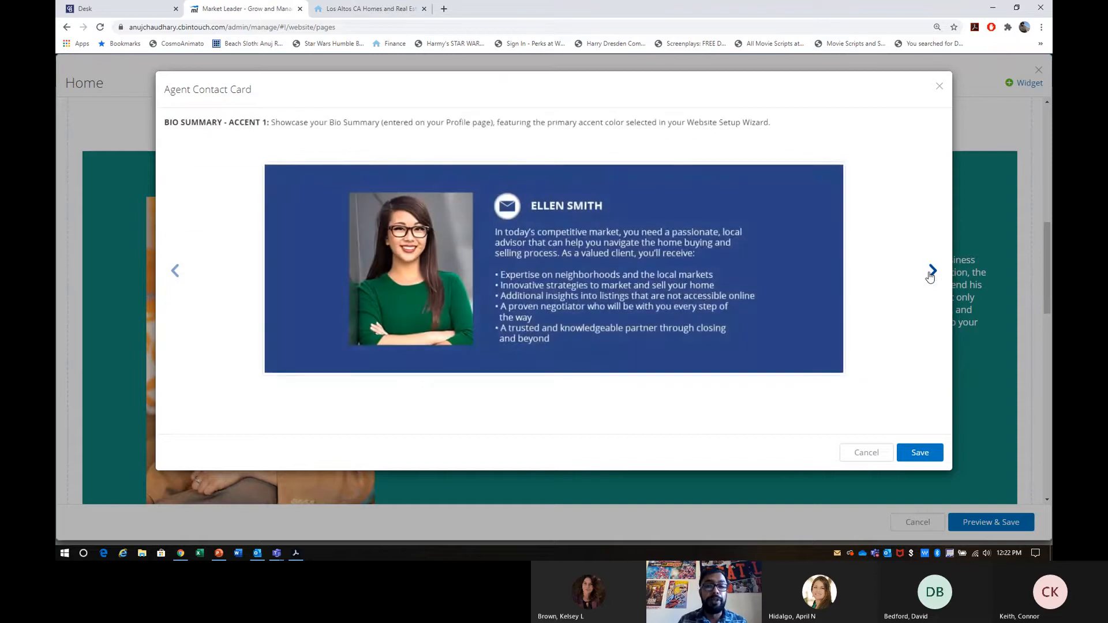
left_click(931, 276)
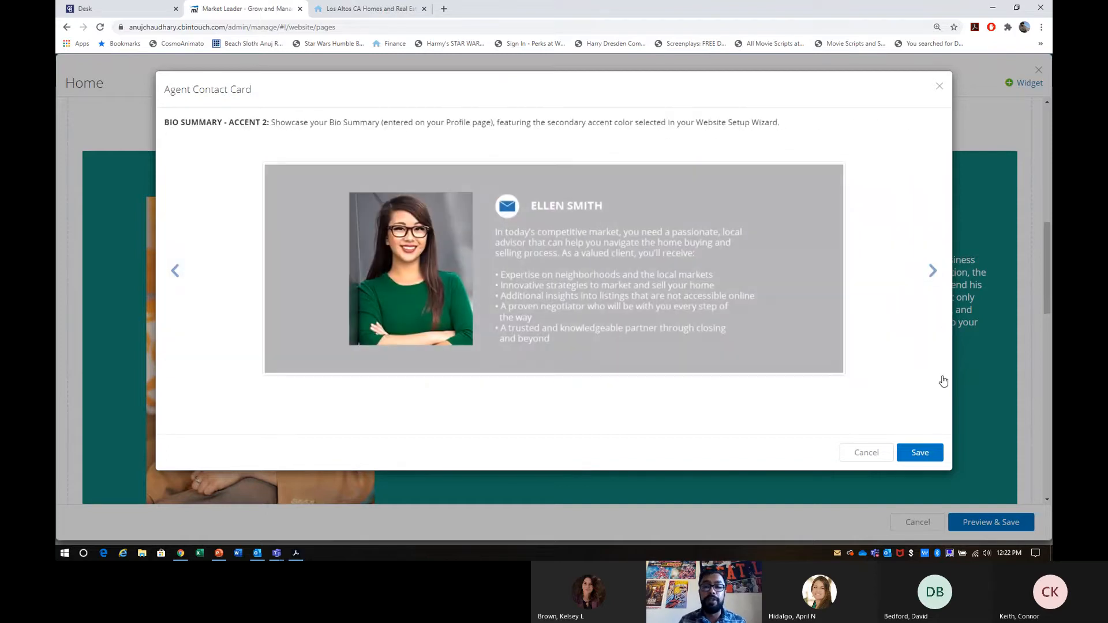
left_click(931, 276)
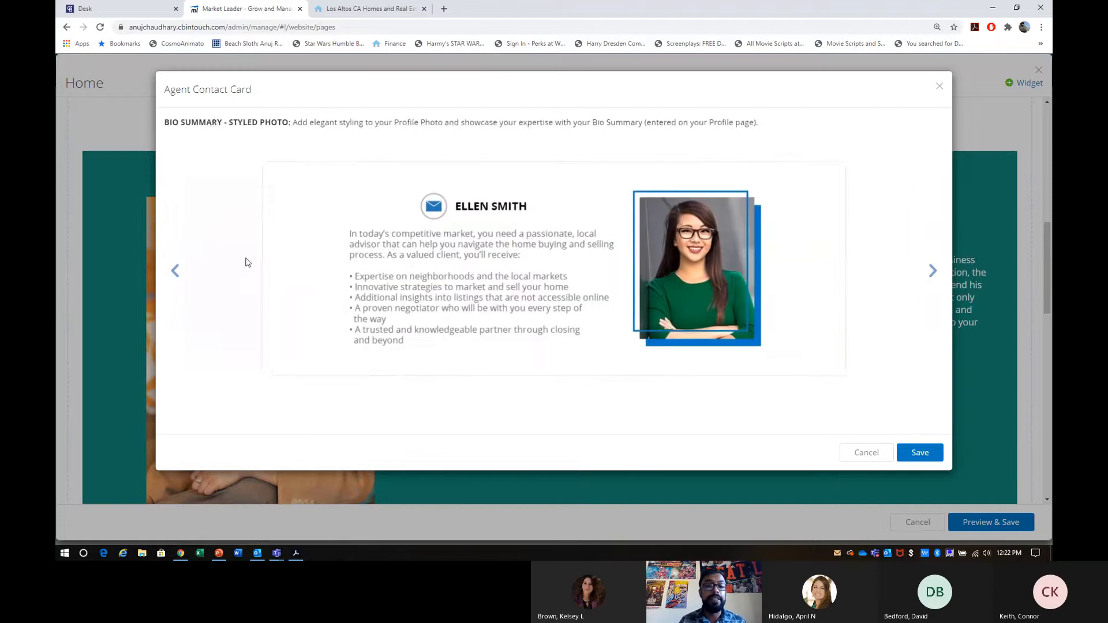
left_click(174, 272)
left_click(174, 272)
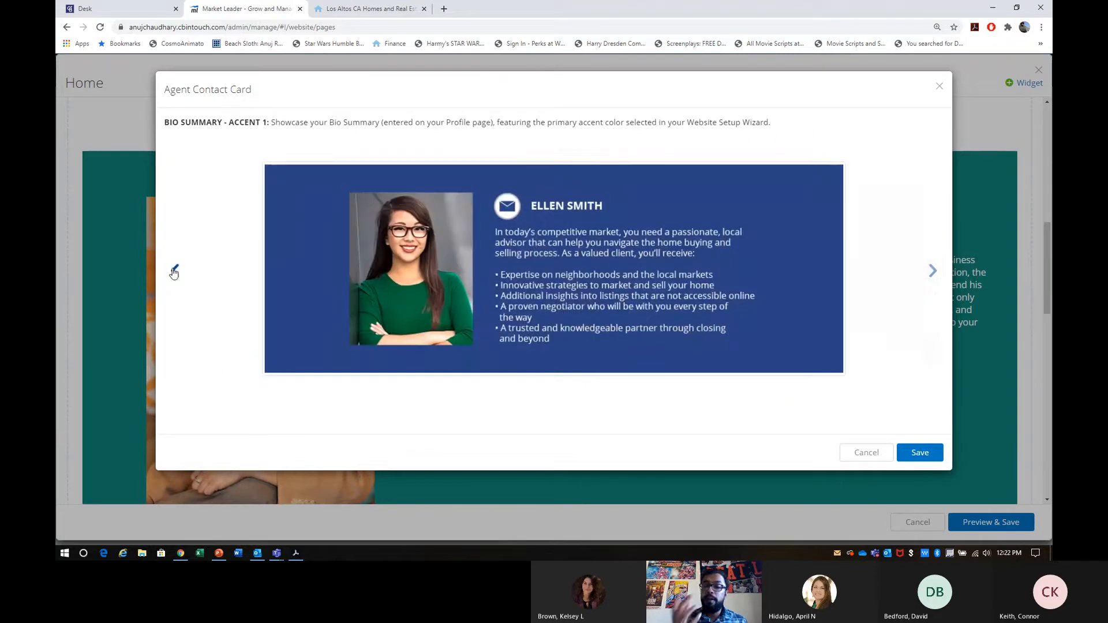
left_click(919, 453)
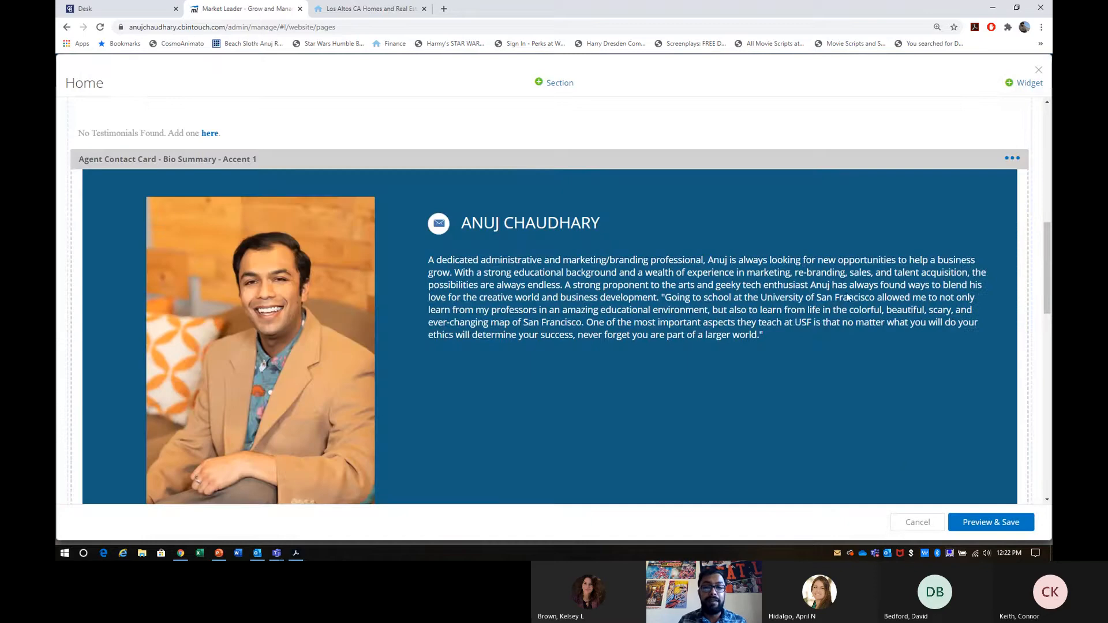
- Browse the Communities Served widget's designs and save it with the Tiles design
scroll(750, 388, "down", 8)
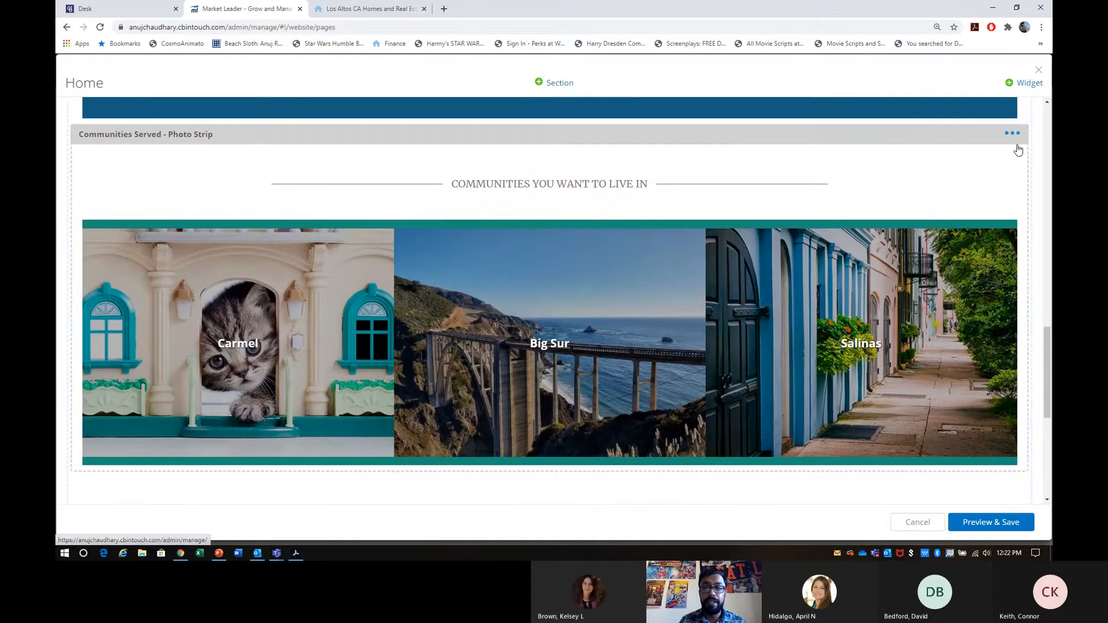
left_click(1013, 133)
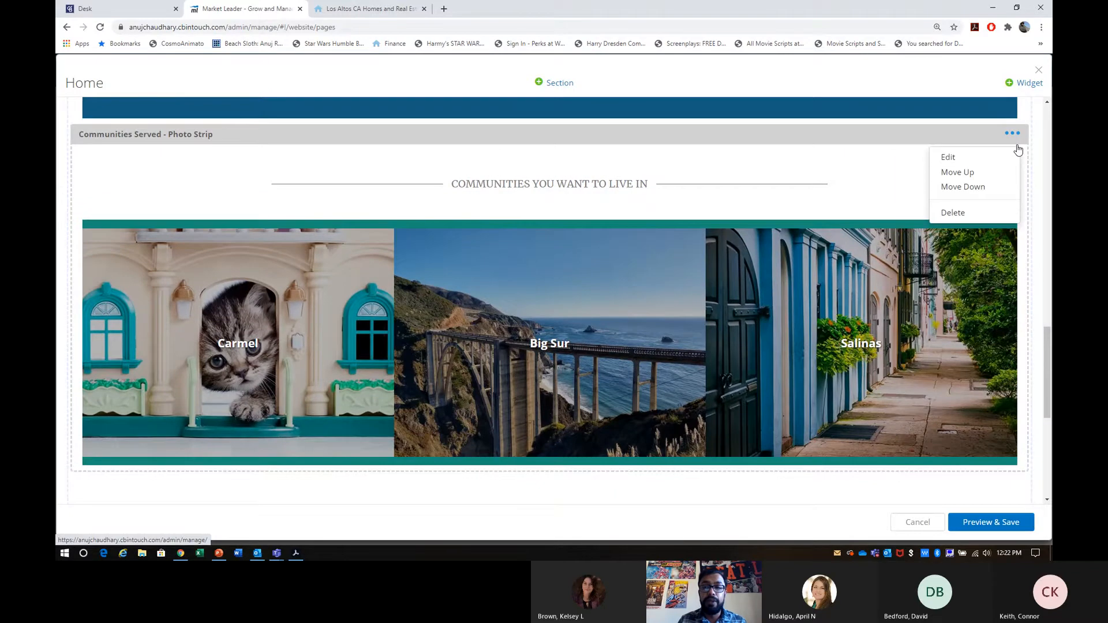
left_click(989, 161)
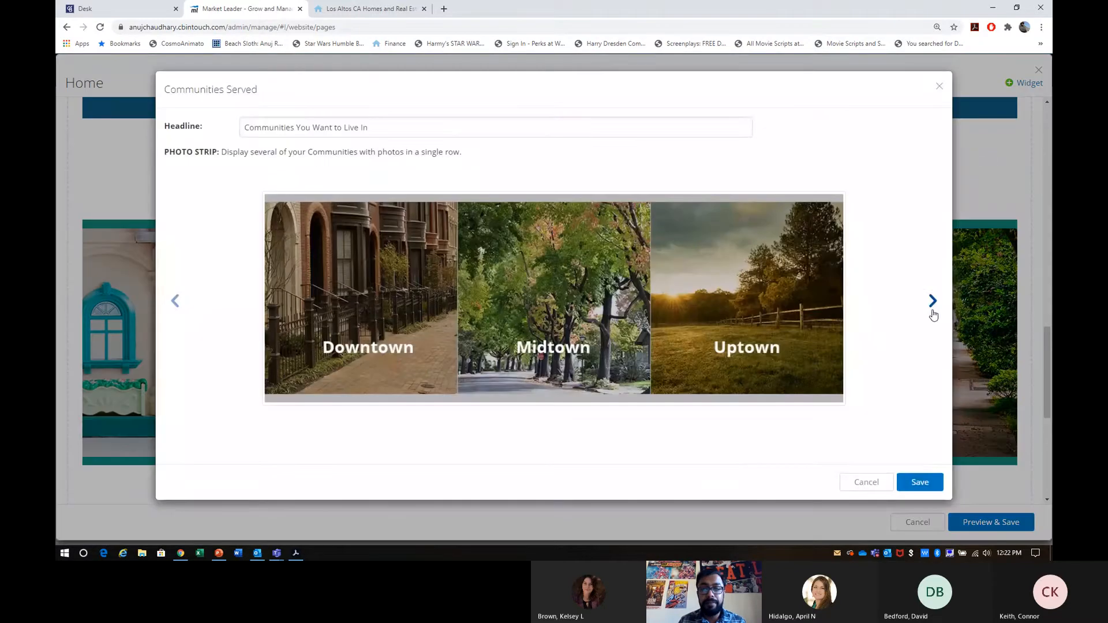
left_click(932, 312)
left_click(932, 312)
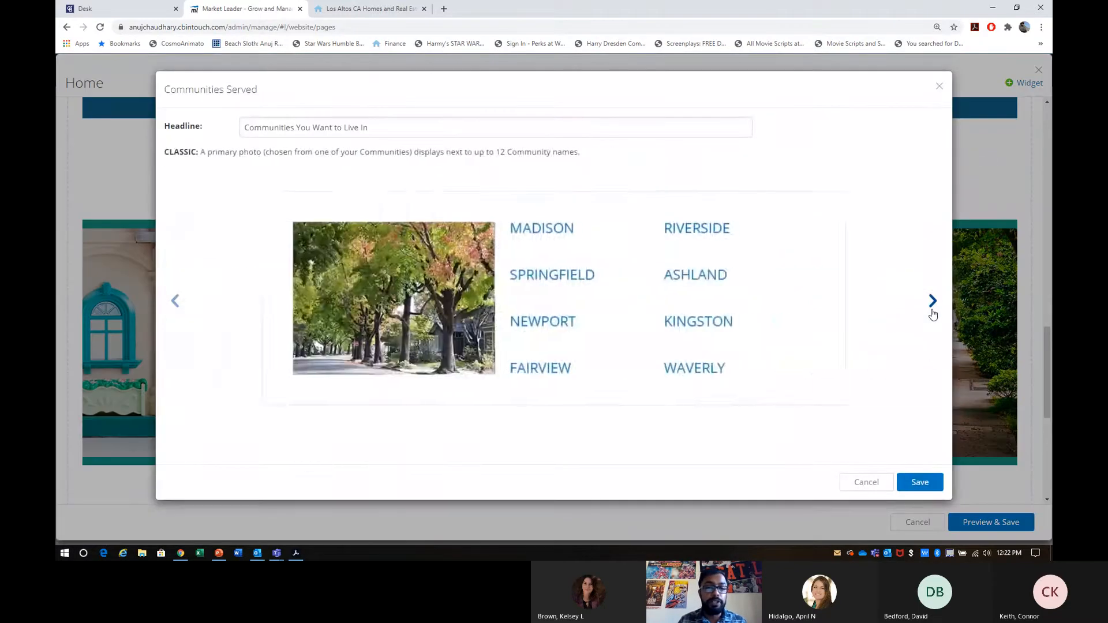
left_click(932, 312)
left_click(933, 312)
left_click(933, 312)
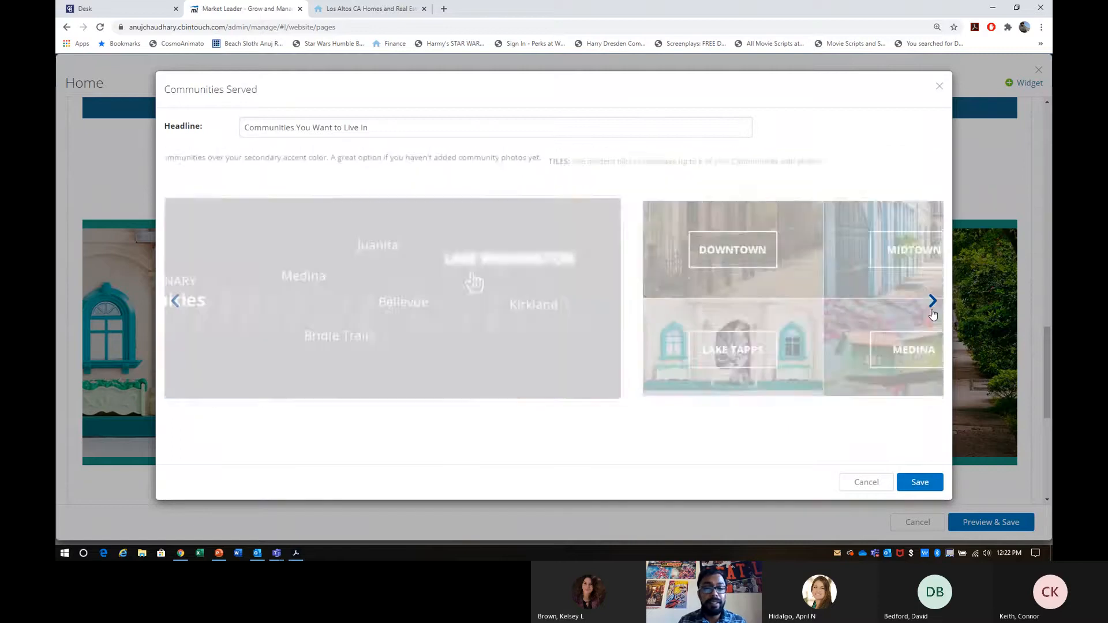
left_click(924, 483)
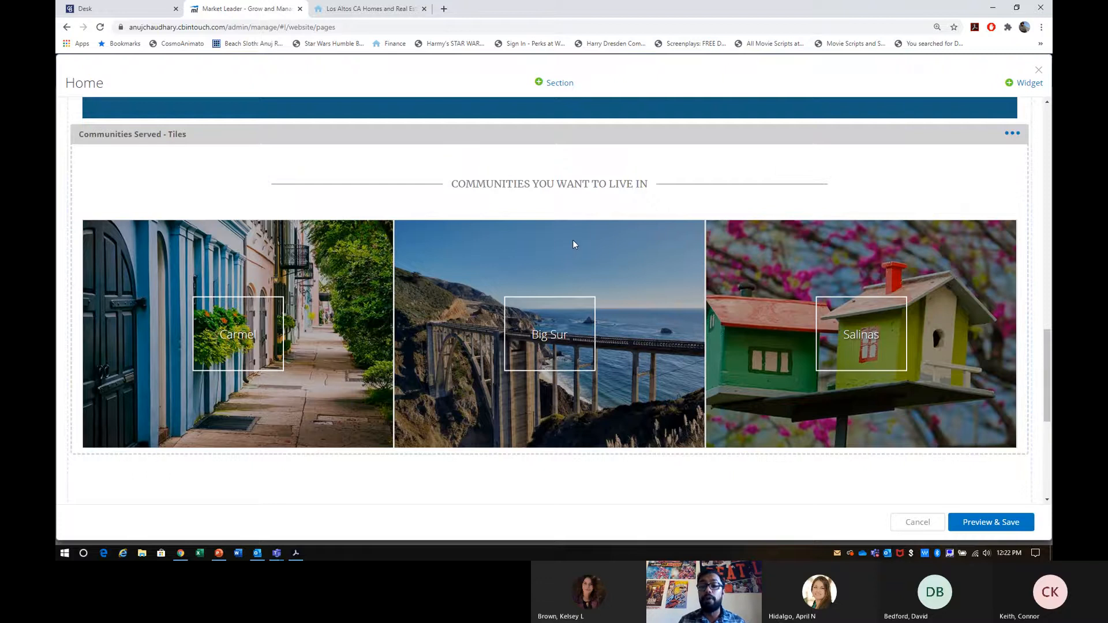
- Review the edited Home page from end to end and preview it in the Desktop layout
scroll(573, 245, "down", 3)
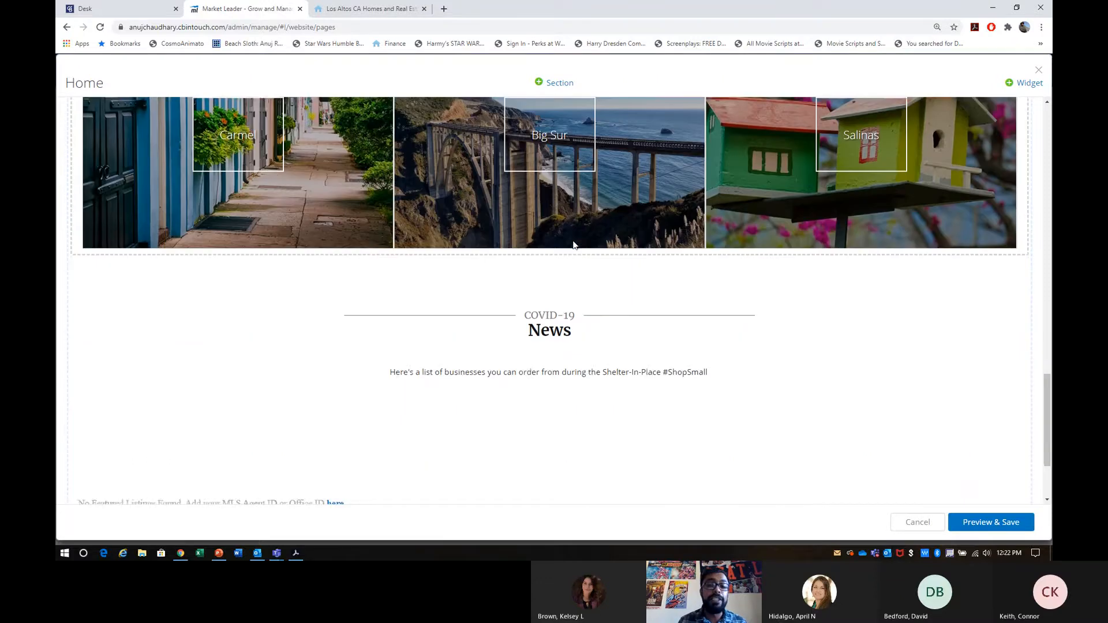
scroll(573, 245, "down", 2)
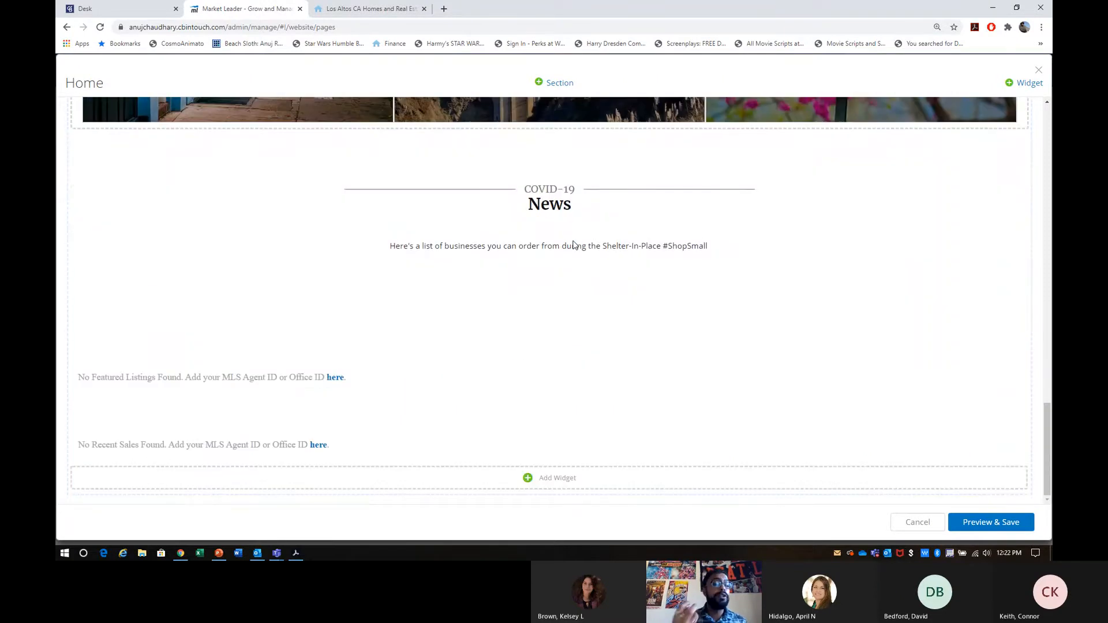
scroll(574, 245, "up", 15)
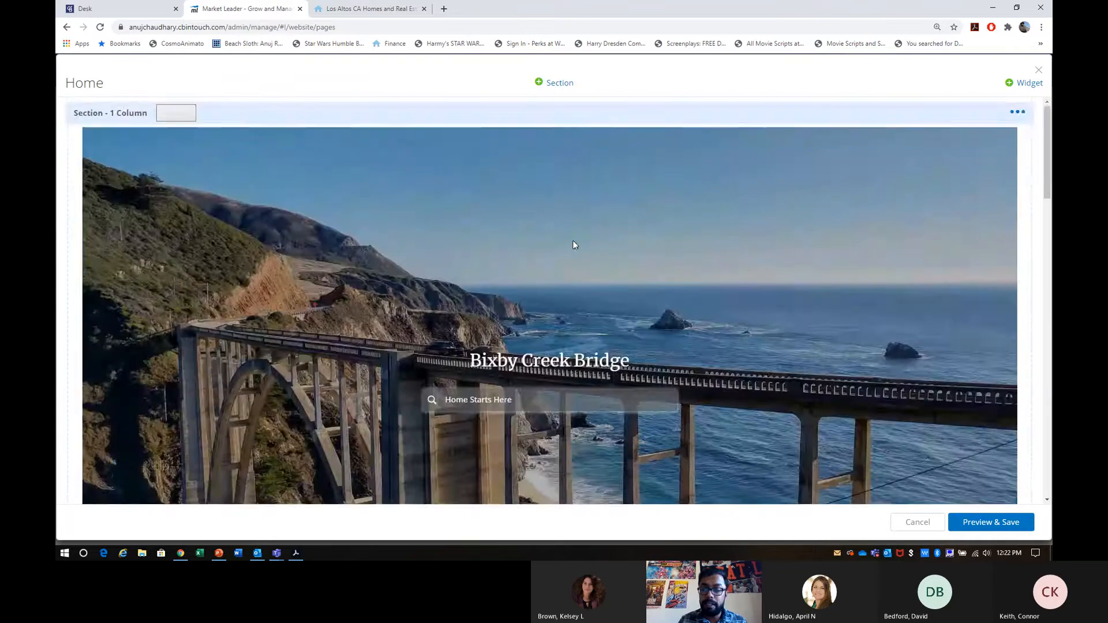
left_click(994, 523)
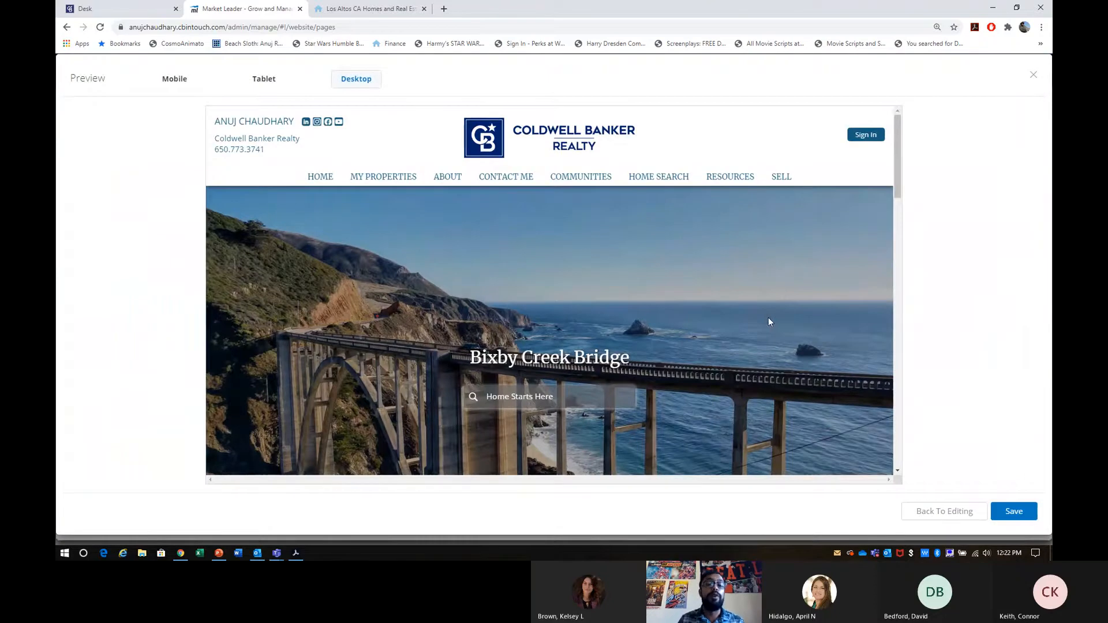
scroll(769, 321, "down", 10)
scroll(756, 335, "up", 10)
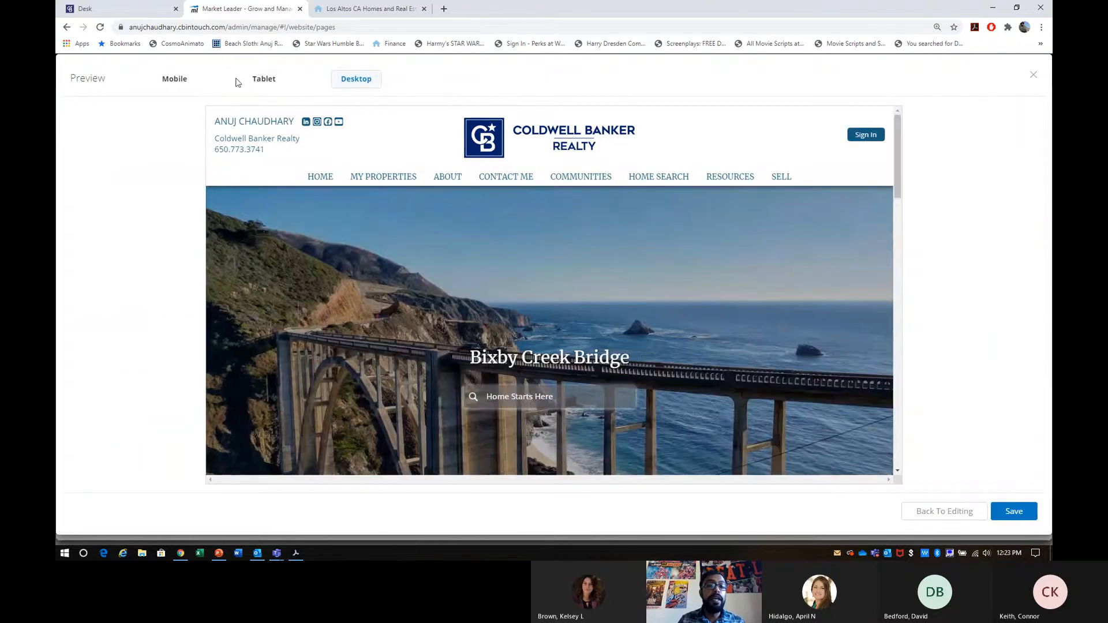
- Preview the Home page in the Tablet and Mobile layouts, return to the Desktop layout and save the page
left_click(273, 82)
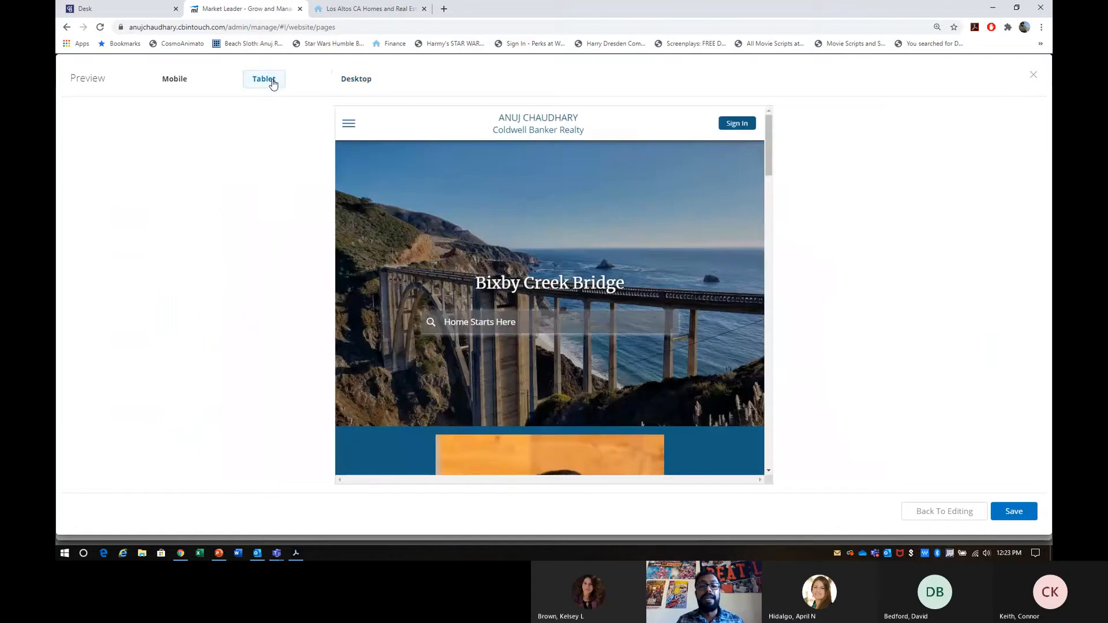
scroll(649, 281, "down", 5)
scroll(649, 284, "down", 20)
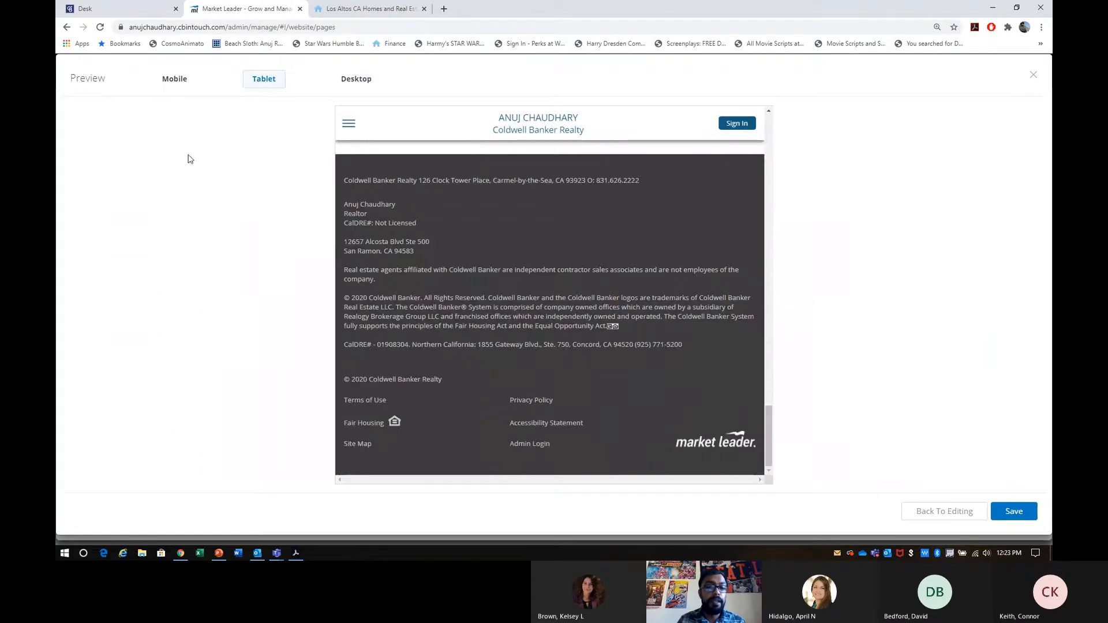
left_click(178, 85)
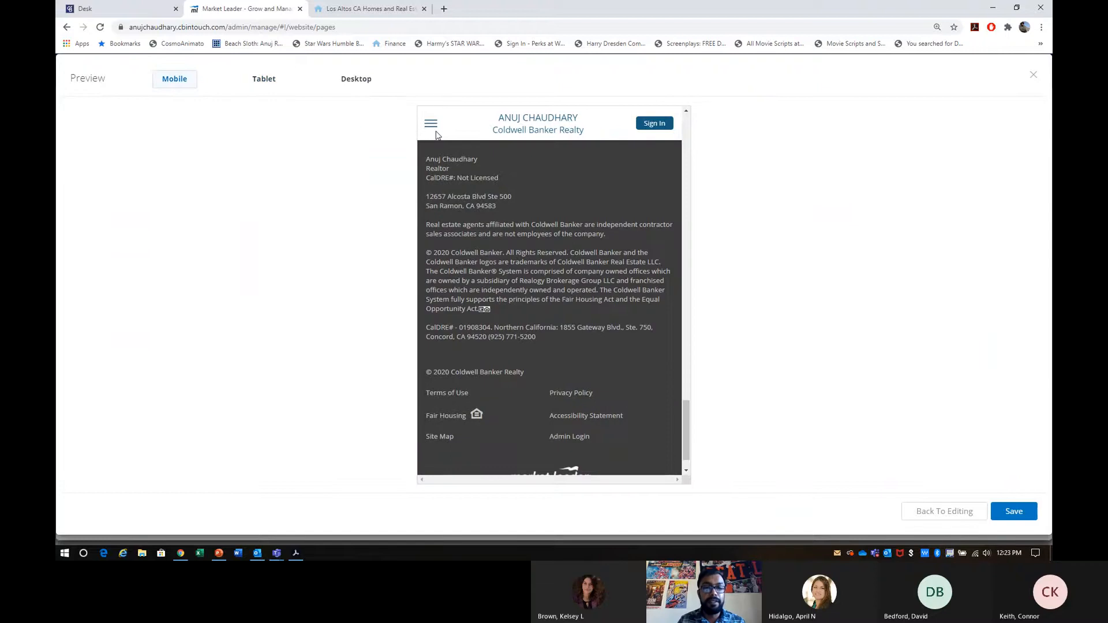
scroll(517, 239, "up", 5)
scroll(516, 239, "up", 10)
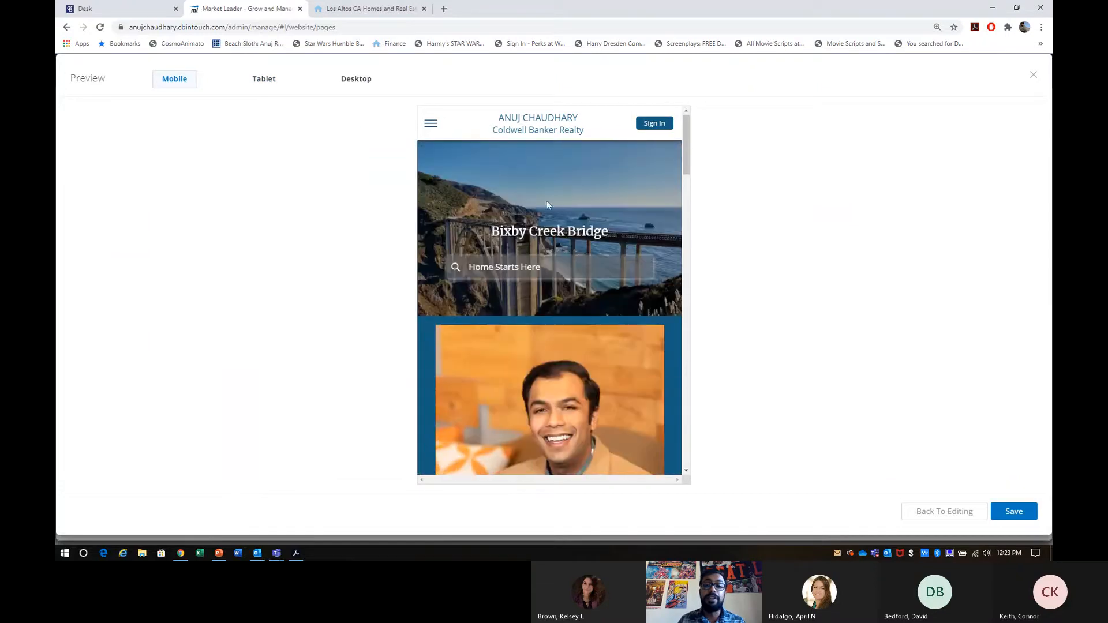
left_click(350, 84)
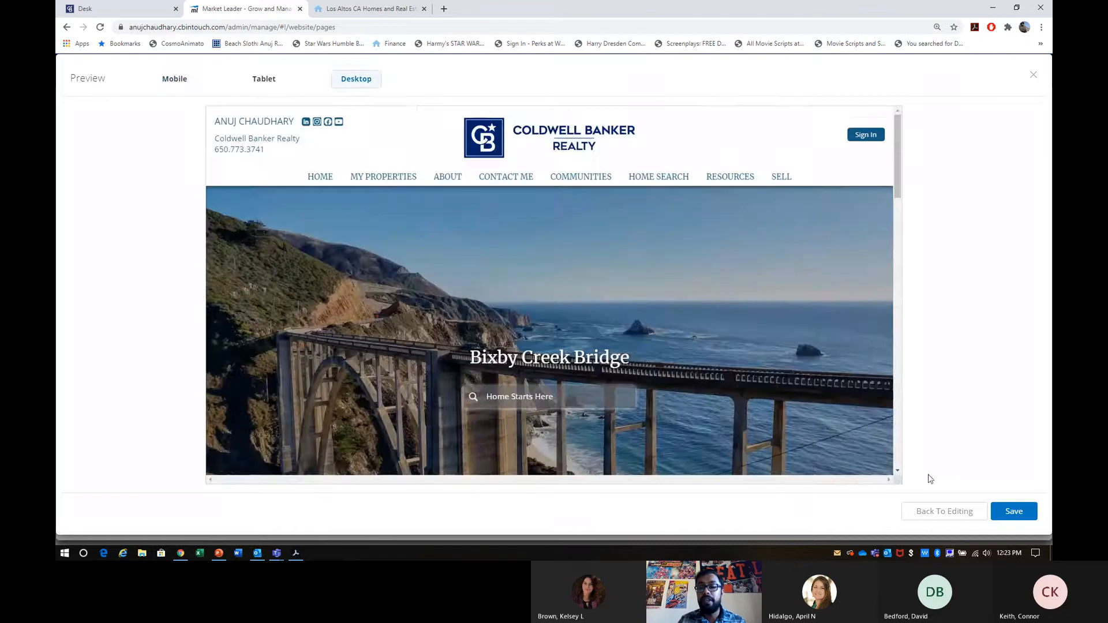
left_click(1014, 512)
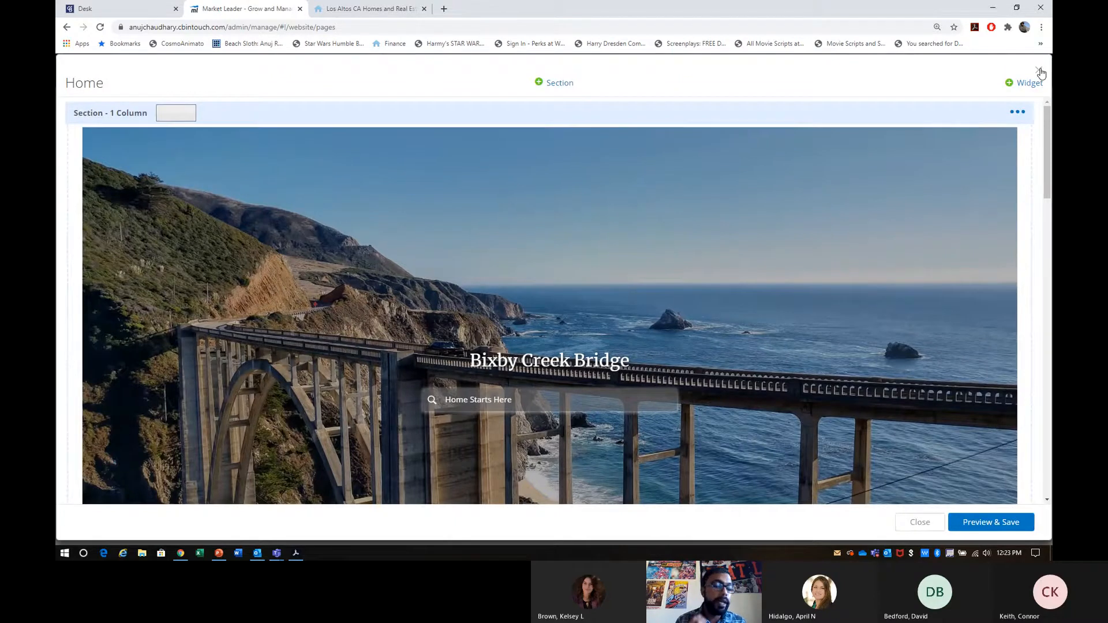
- Close the Home page editor and open the Communities Served content list
scroll(843, 292, "down", 8)
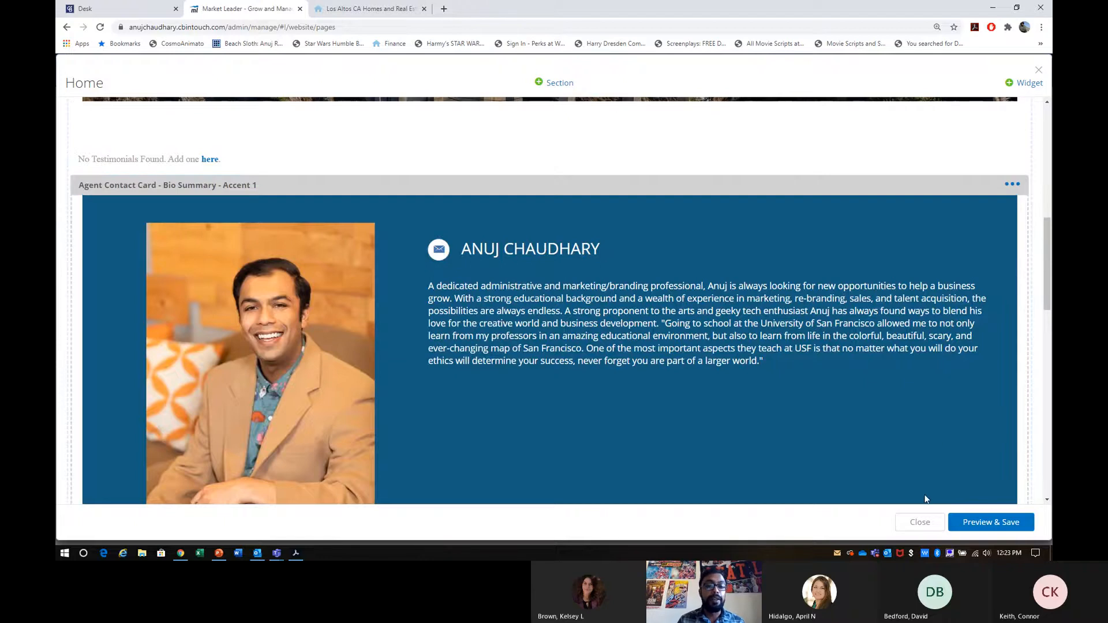
scroll(925, 499, "down", 2)
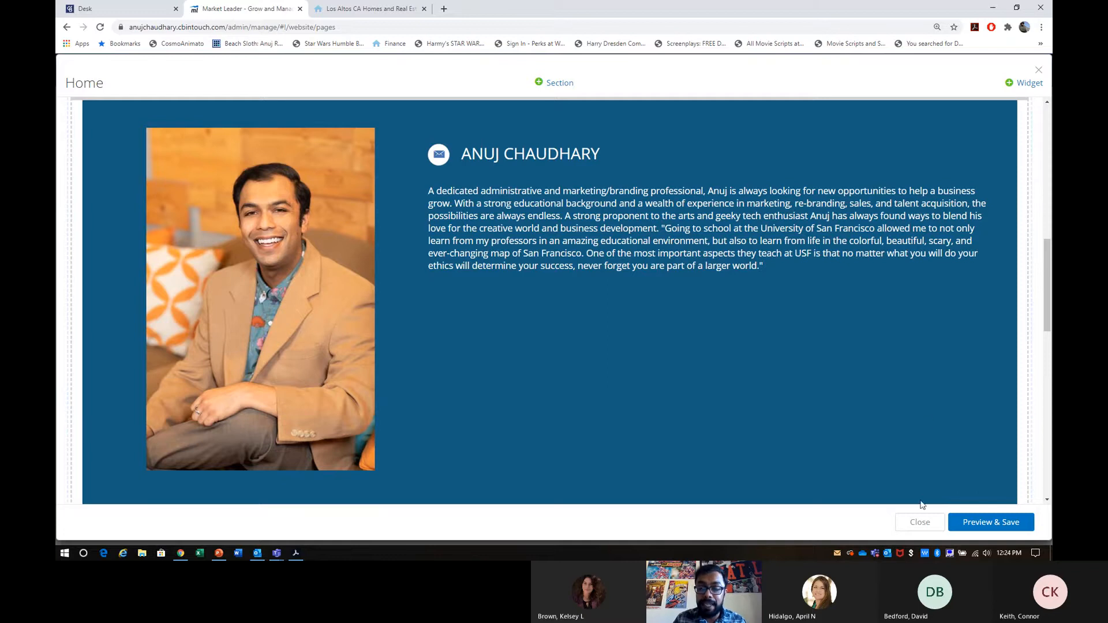
left_click(920, 524)
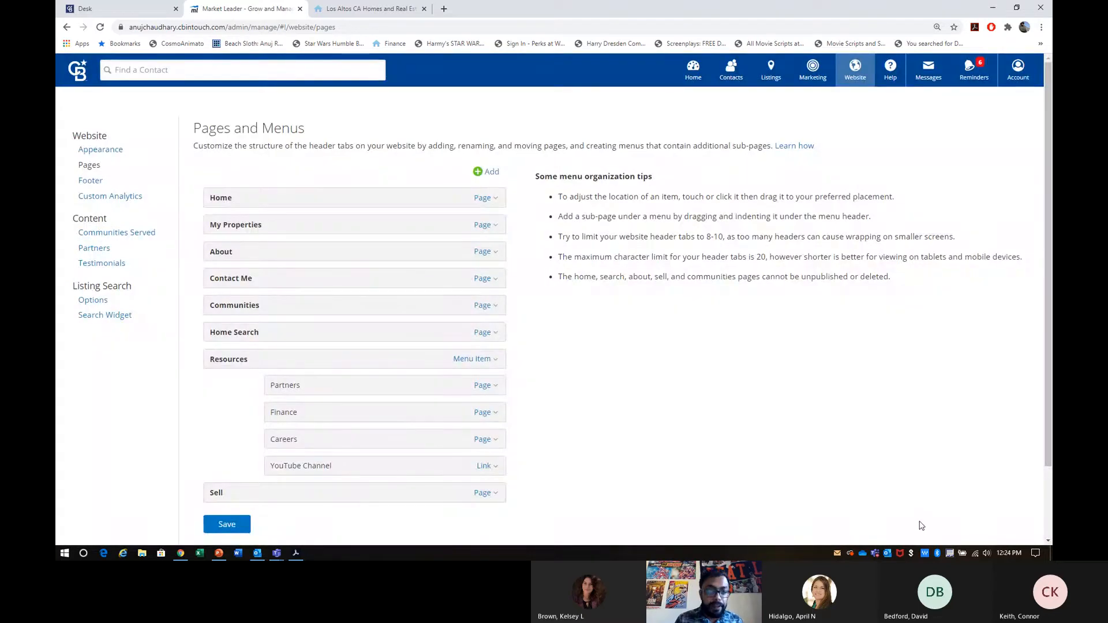
left_click(117, 234)
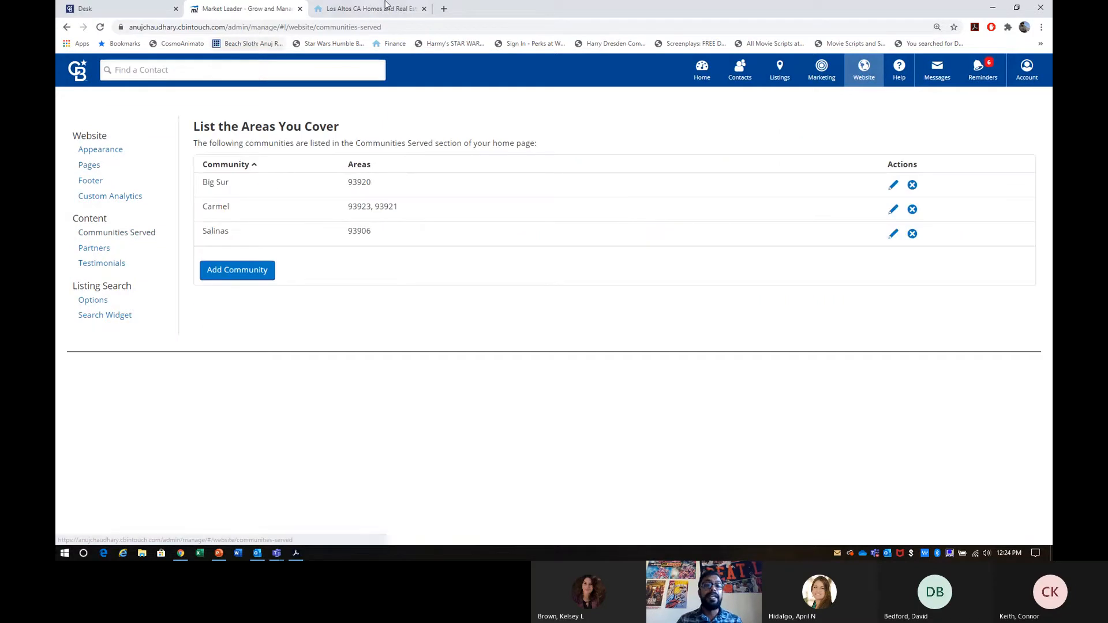
- View the live site's Communities page, its Big Sur community page and the single family homes for sale there
left_click(358, 8)
left_click(591, 128)
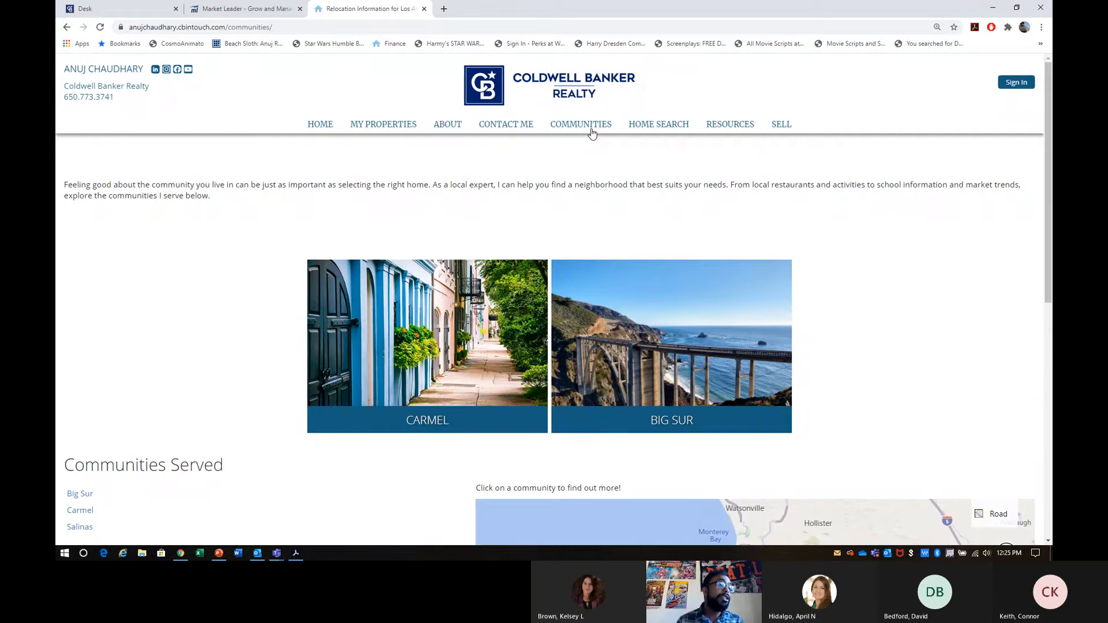
left_click(721, 326)
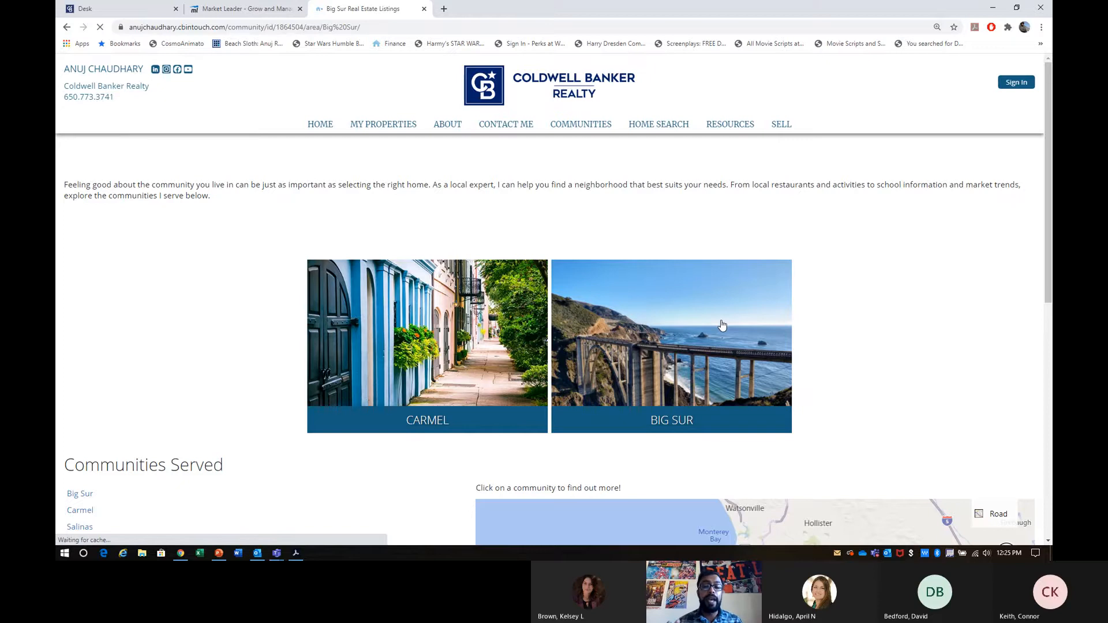
scroll(524, 321, "down", 3)
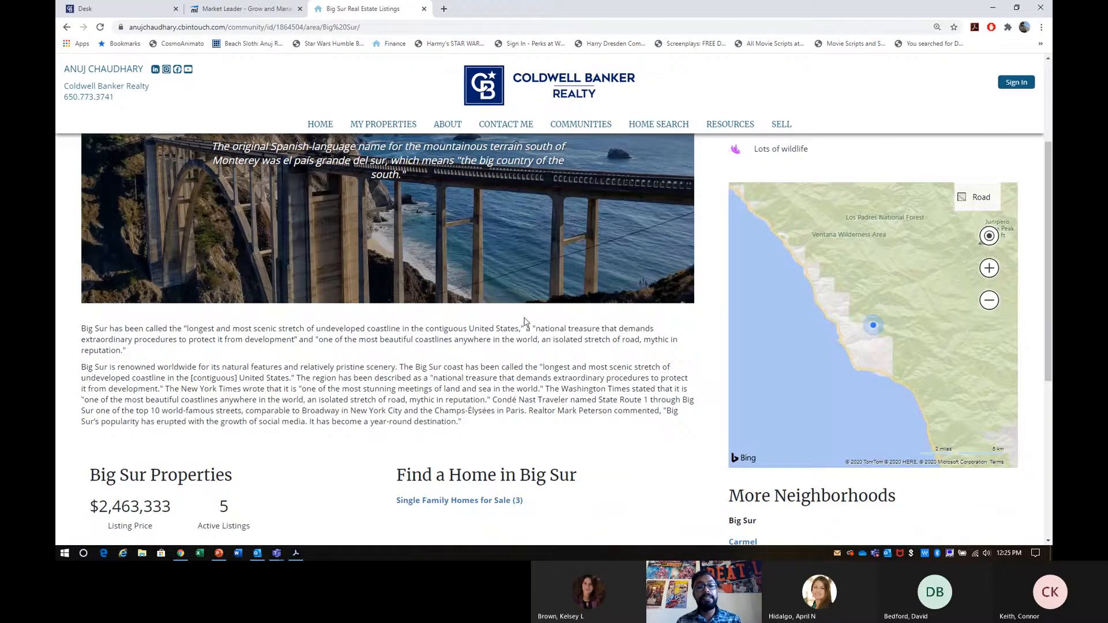
scroll(525, 322, "down", 3)
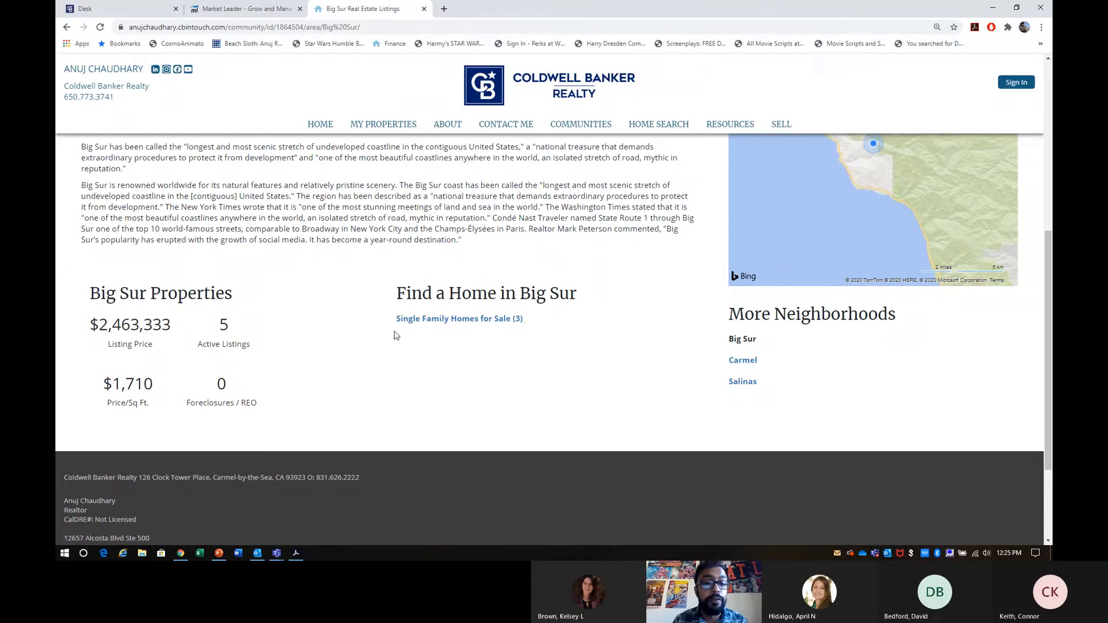
left_click(440, 319)
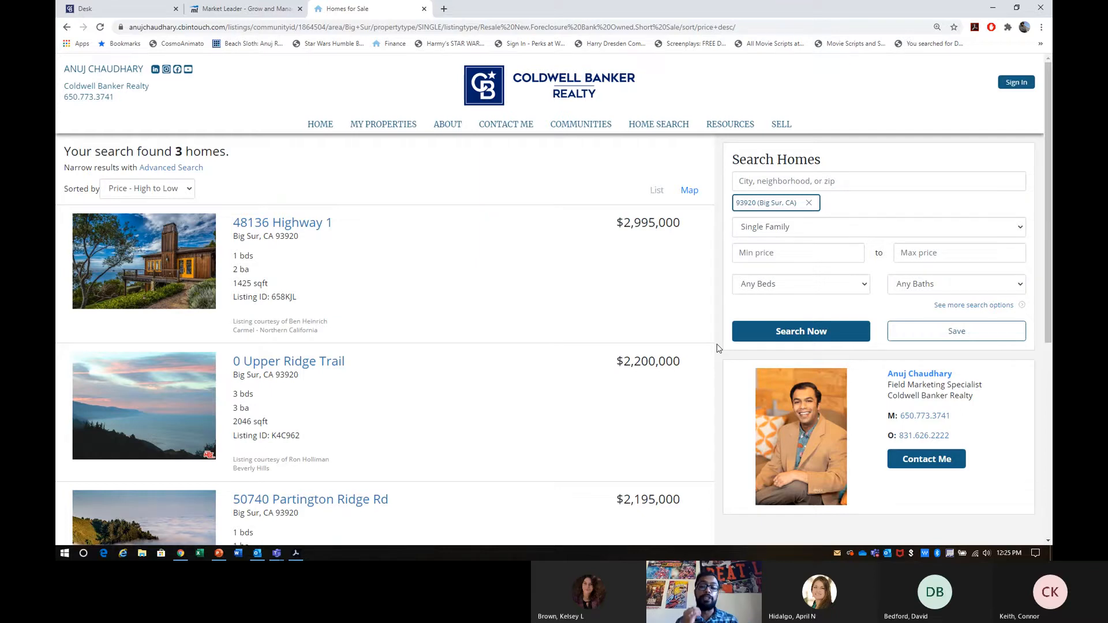
- Return to the Communities Served list, open Big Sur for editing and examine its primary community option
left_click(280, 16)
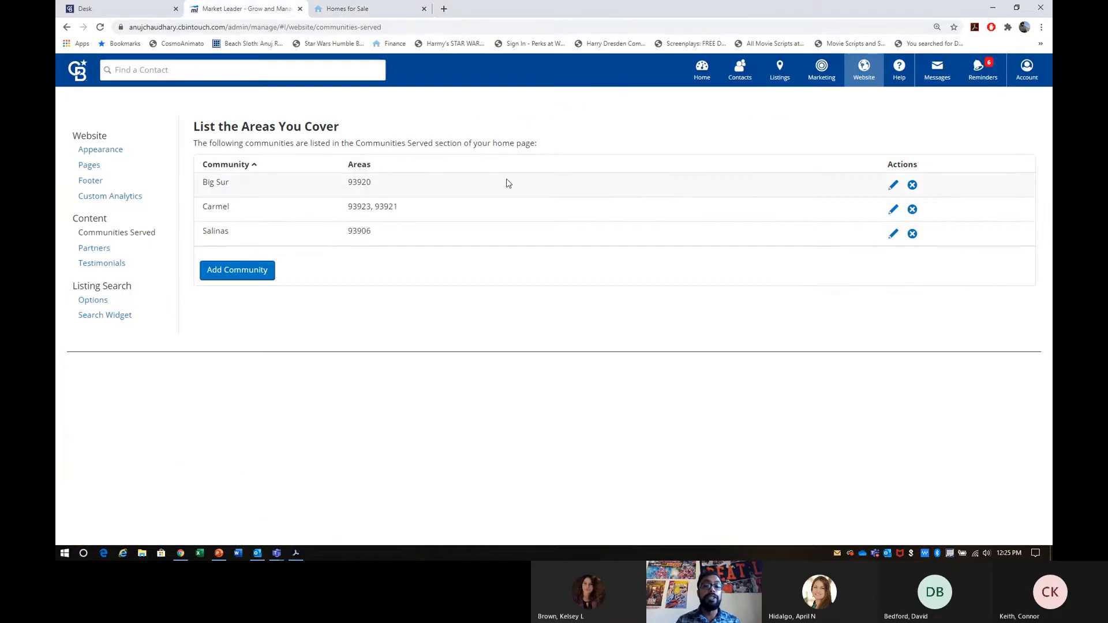
left_click(895, 186)
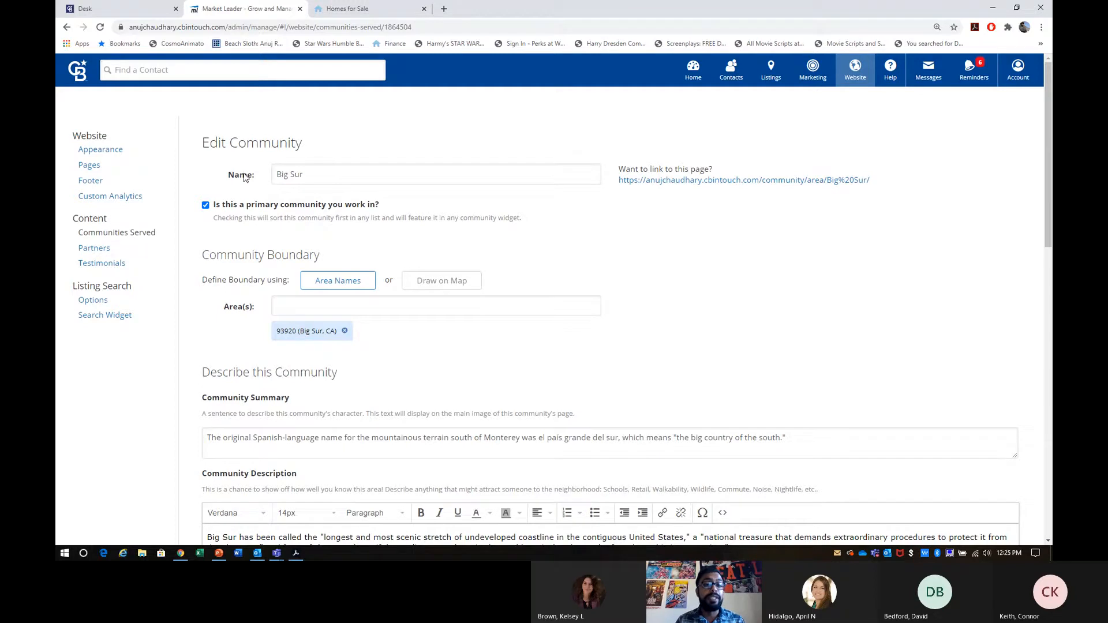
left_click_drag(332, 203, 212, 205)
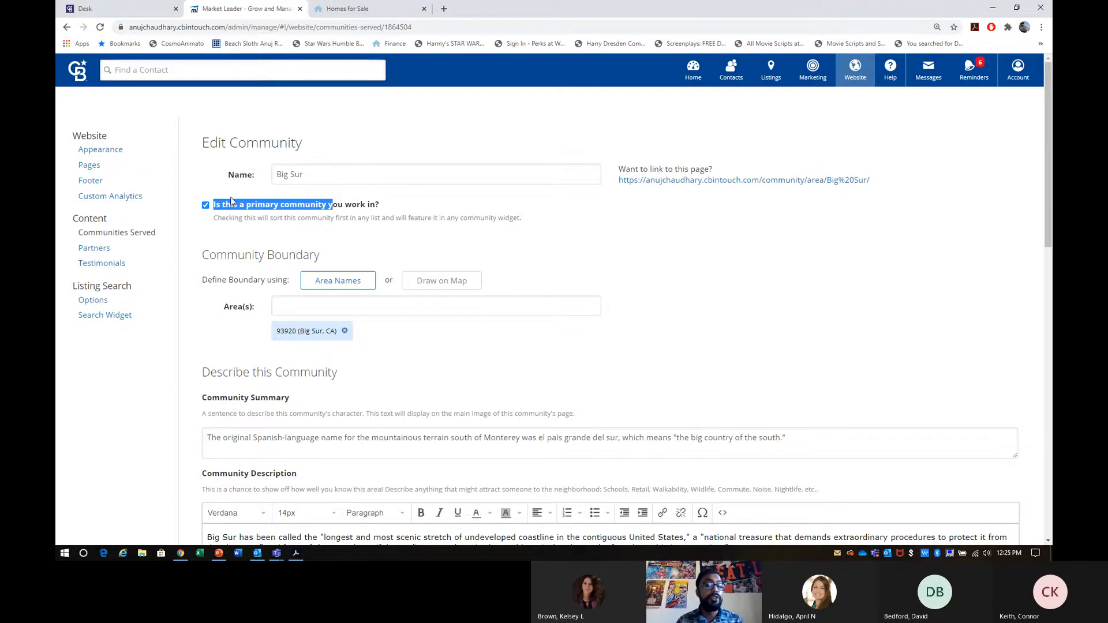
- Check the featured tiles and Communities Served list on the live Communities page, and return to Big Sur's area field
left_click(372, 9)
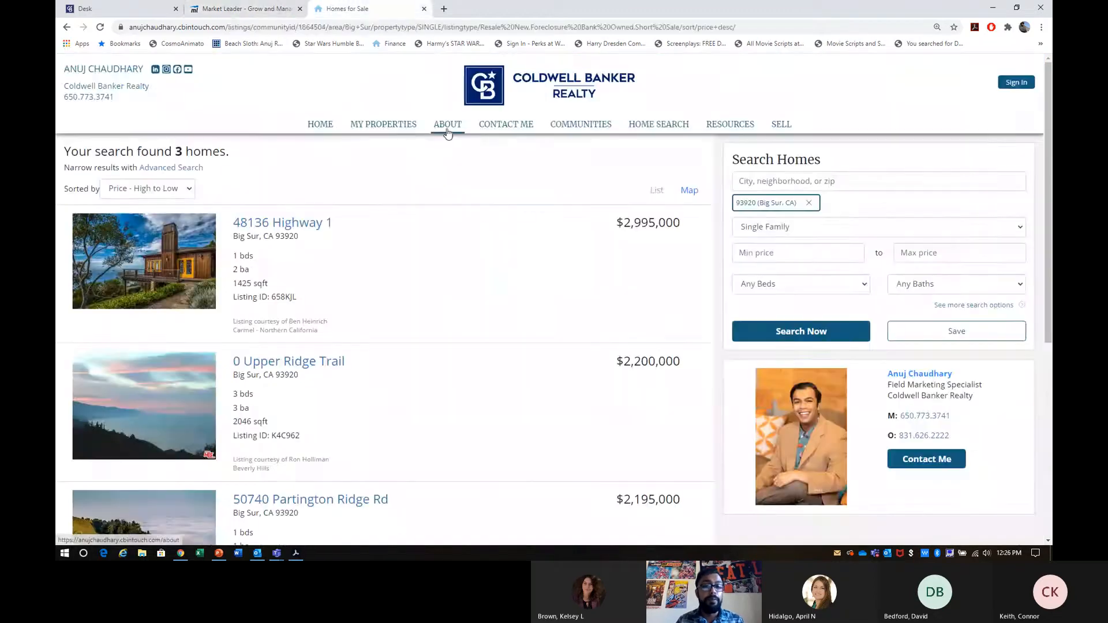
left_click(603, 127)
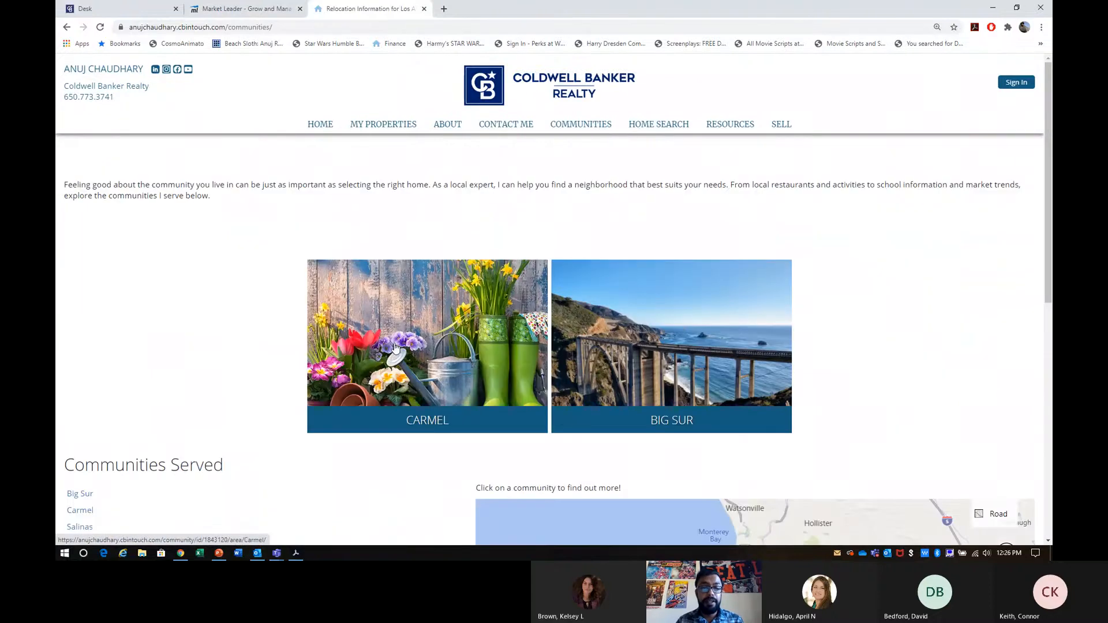
scroll(404, 329, "down", 3)
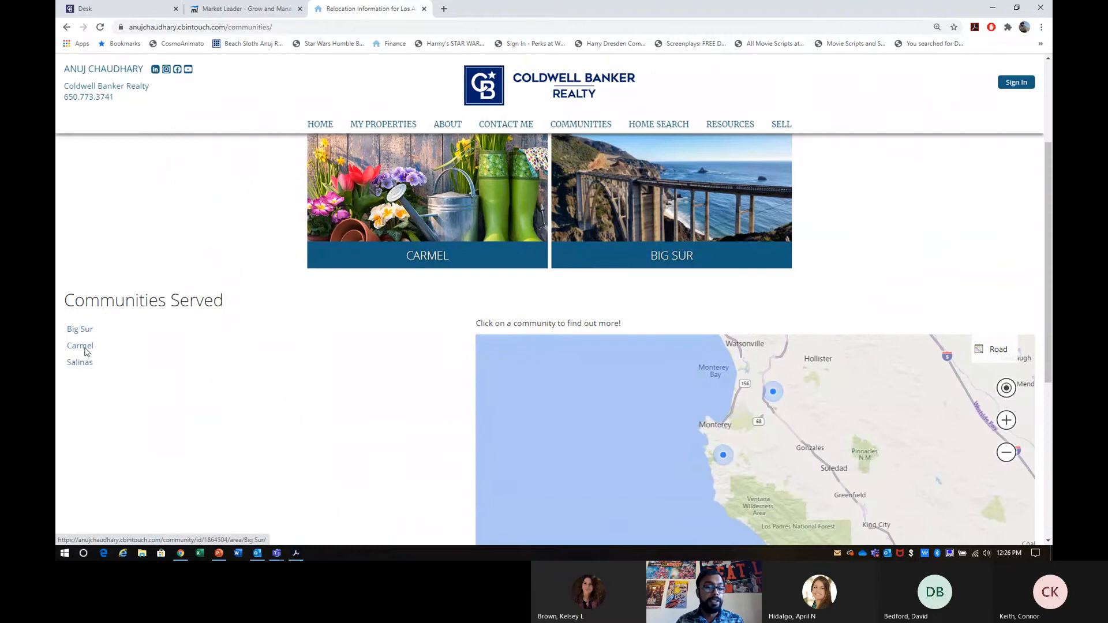
left_click(283, 9)
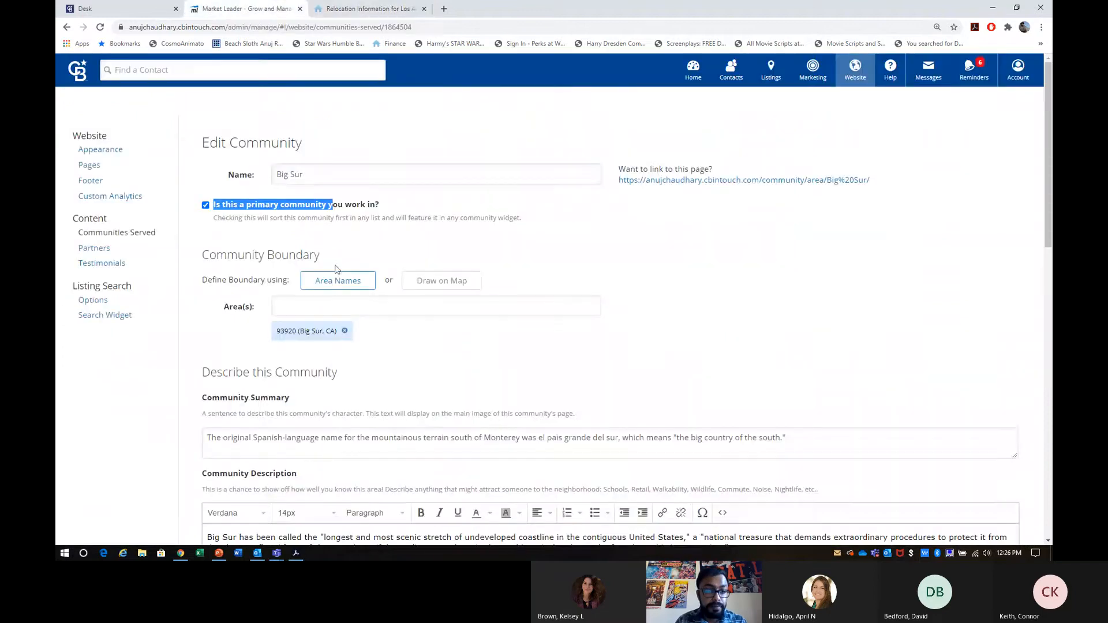
left_click(321, 306)
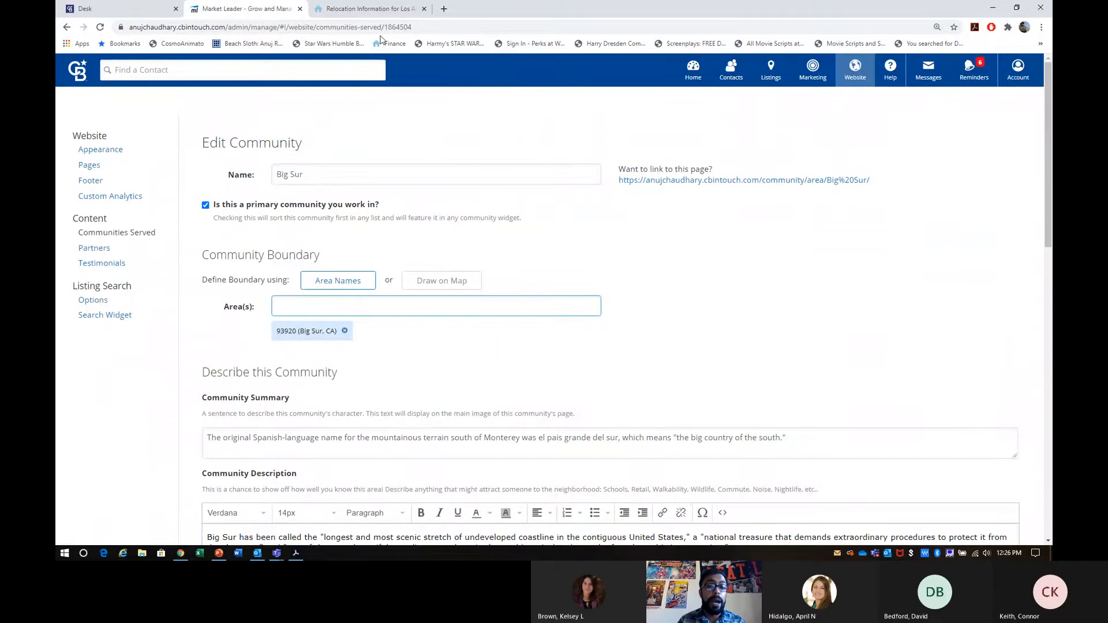
- Review the photo, summary and description on the live Big Sur page and return to the community's edit form
left_click(381, 8)
left_click(626, 190)
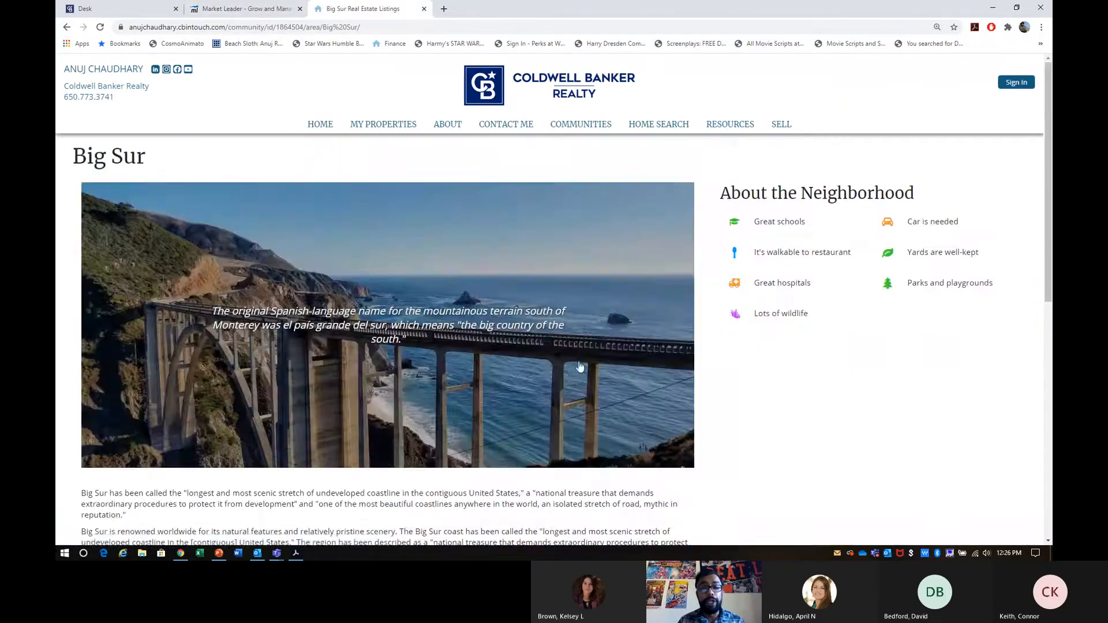
scroll(577, 369, "down", 10)
scroll(539, 354, "up", 1)
scroll(540, 354, "up", 1)
left_click_drag(81, 285, 363, 371)
left_click(364, 371)
left_click(254, 8)
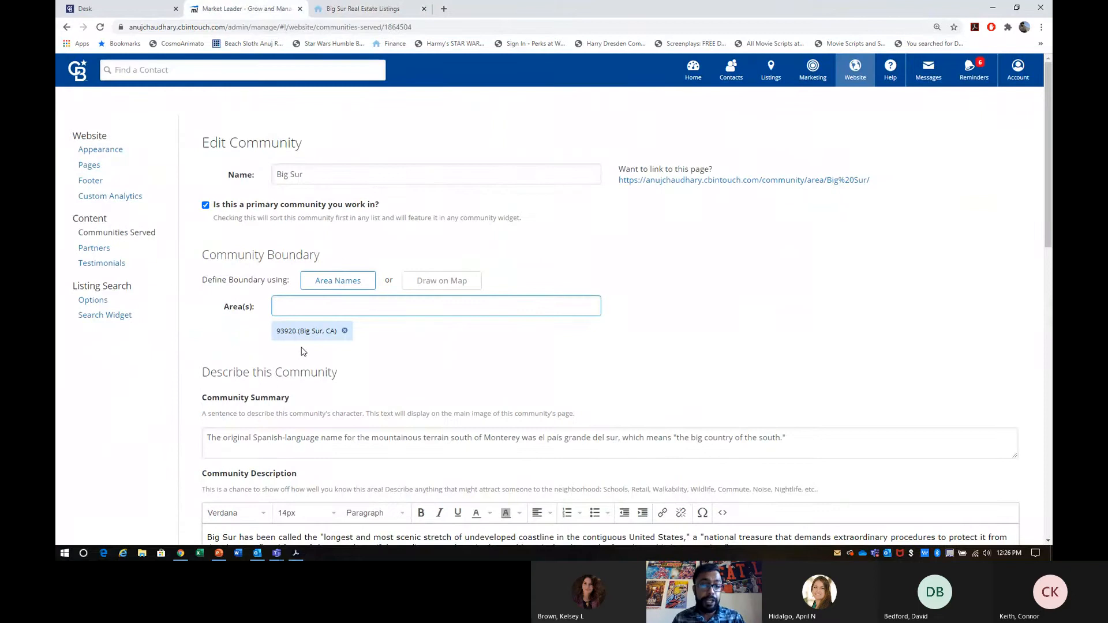
- Try defining the Big Sur boundary with a freehand outline around Salinas on the map, and clear the drawing
left_click(422, 283)
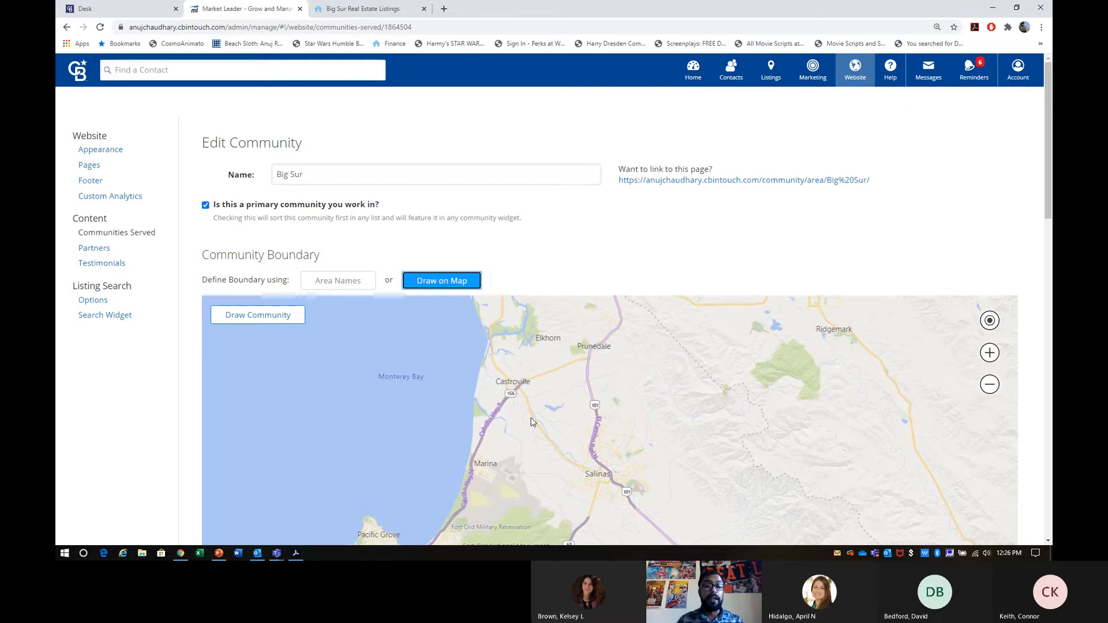
scroll(532, 422, "down", 2)
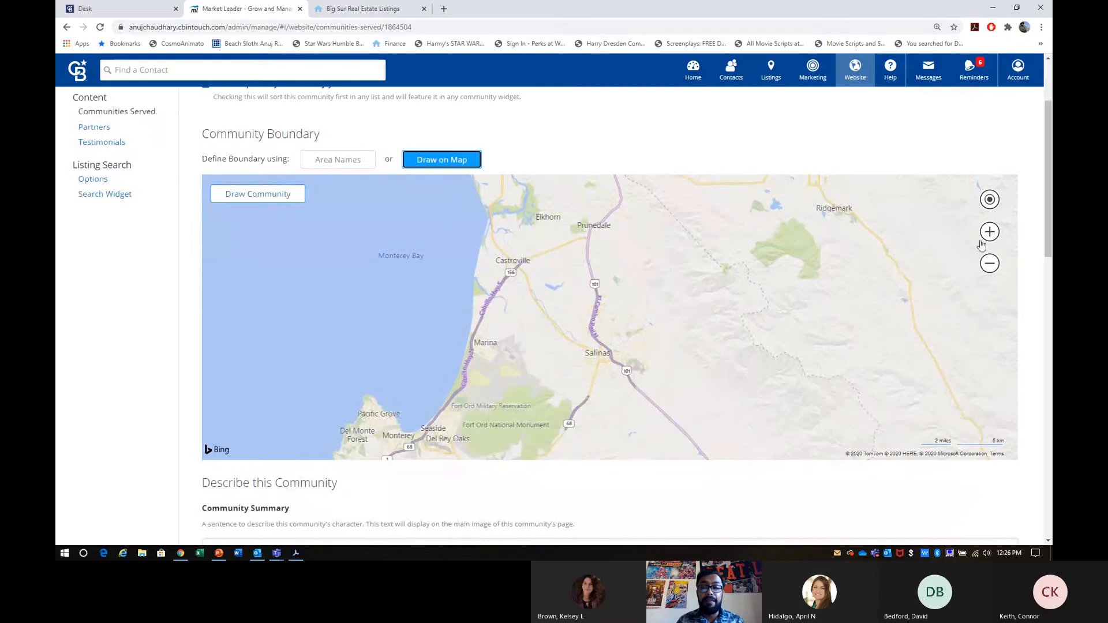
left_click(282, 200)
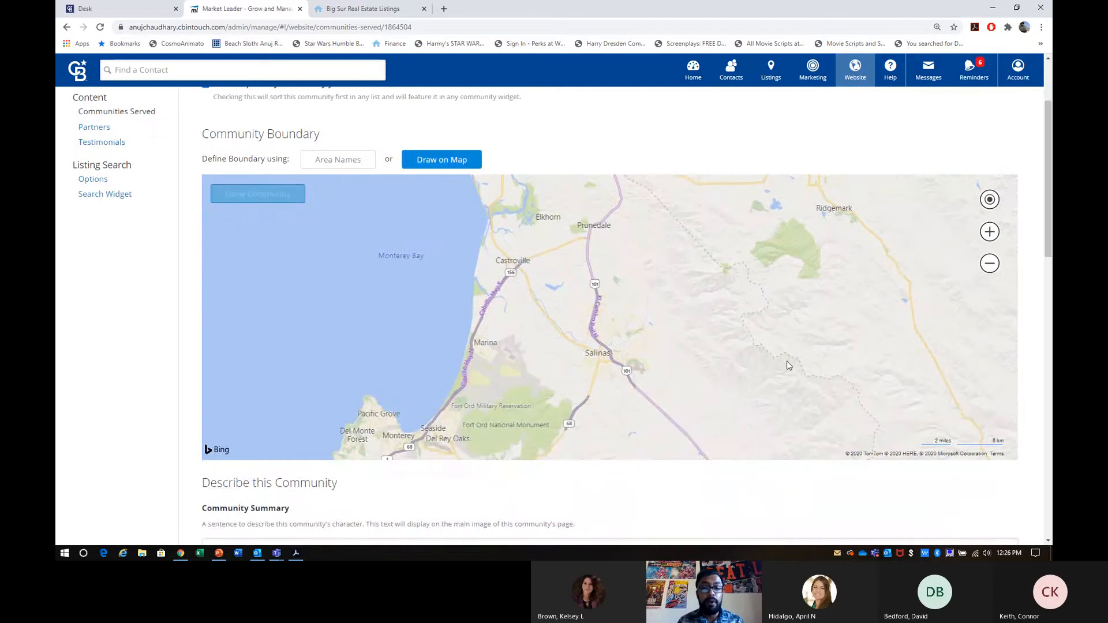
left_click(698, 166)
mouse_move(695, 279)
left_mouse_down()
mouse_move(601, 255)
mouse_move(549, 288)
left_mouse_up()
mouse_move(519, 321)
left_mouse_down()
mouse_move(493, 410)
mouse_move(678, 428)
mouse_move(706, 318)
mouse_move(696, 277)
left_mouse_up()
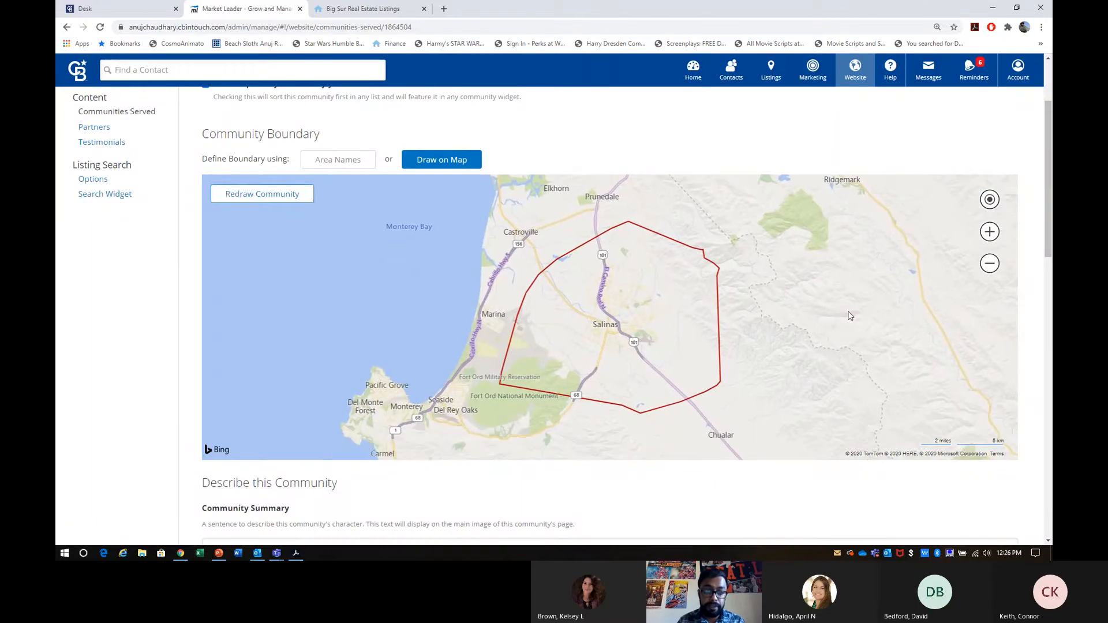
left_click(303, 196)
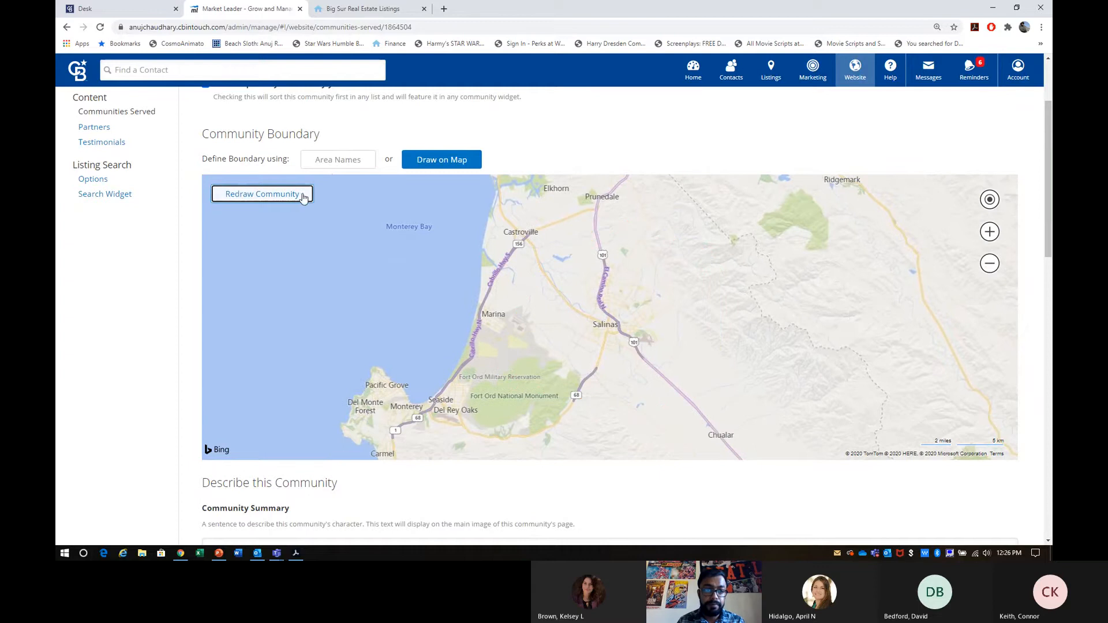
- Define the community boundary by area name with 93920 (Big Sur, CA), and agree to clear the map boundary
left_click(338, 160)
left_click(315, 183)
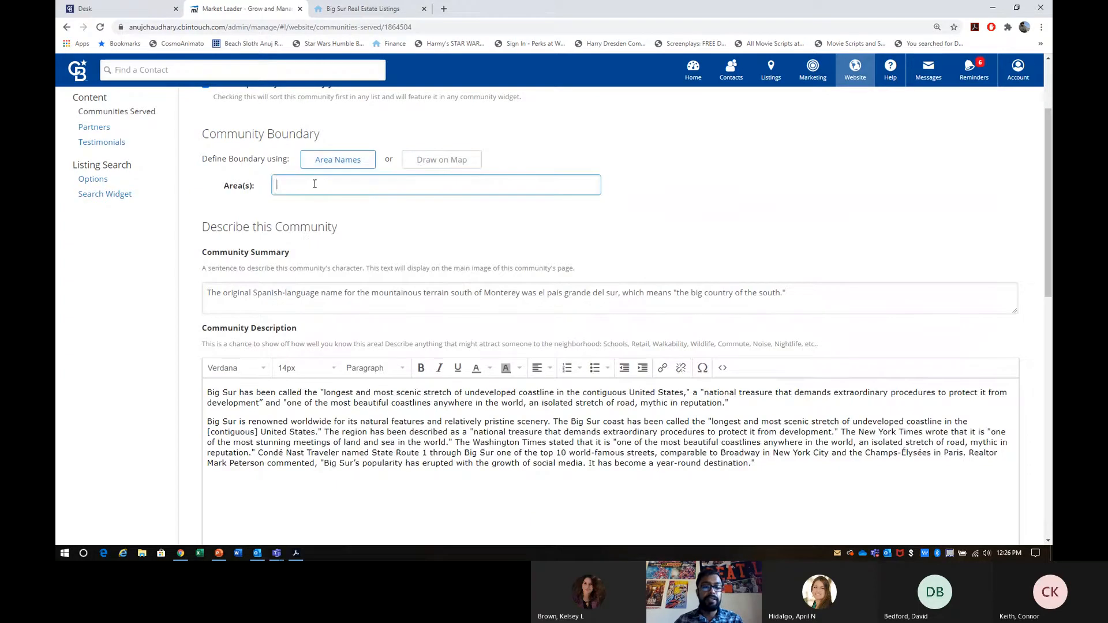
type("9392")
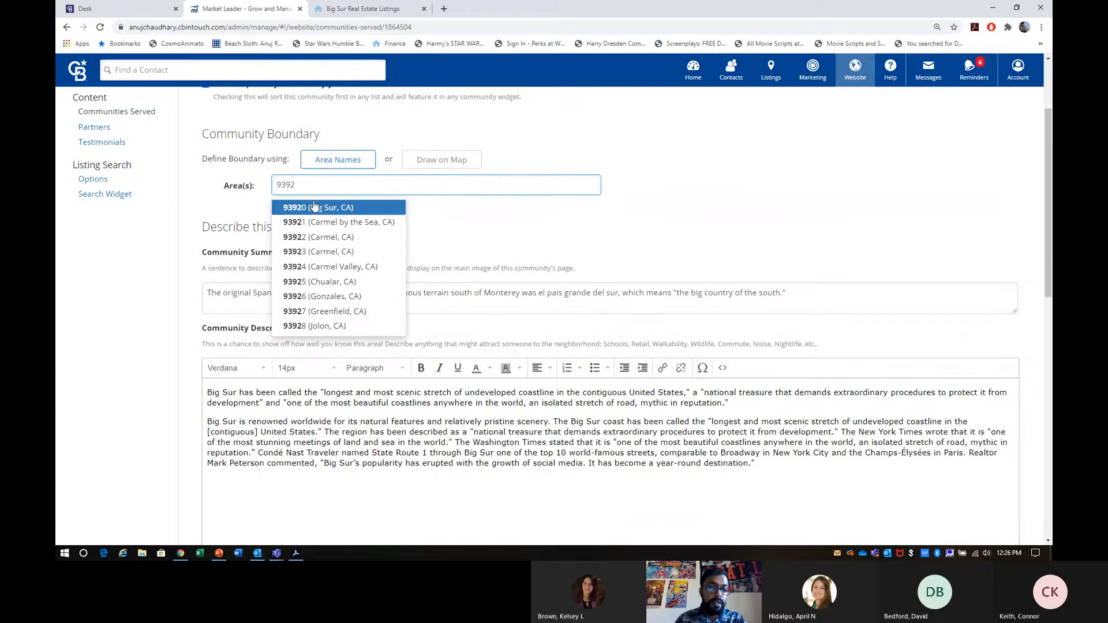
left_click(314, 209)
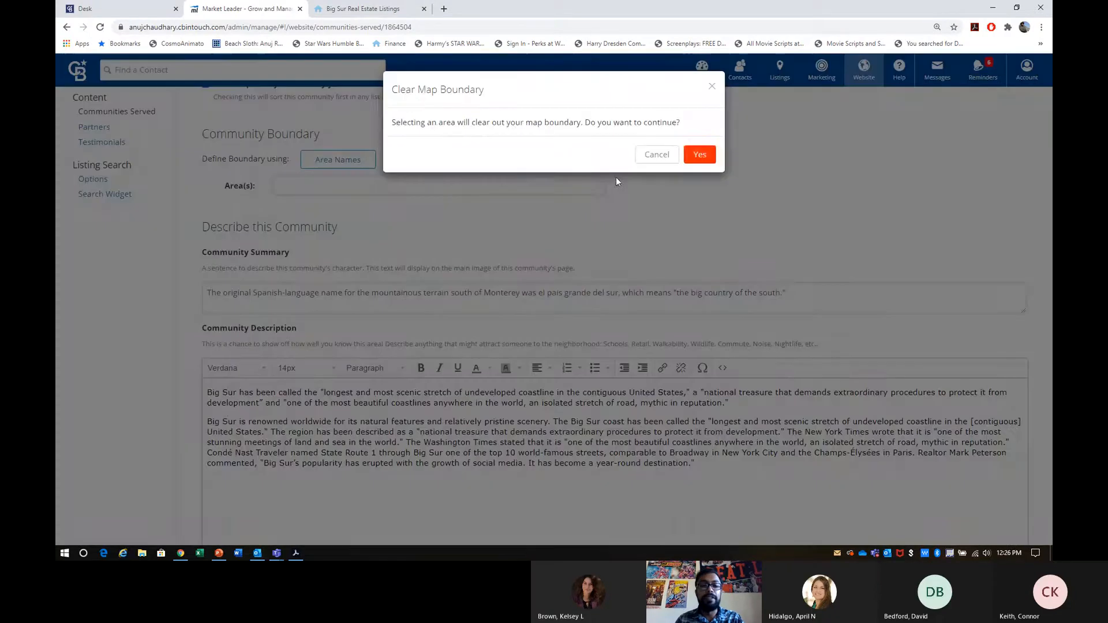
left_click(699, 160)
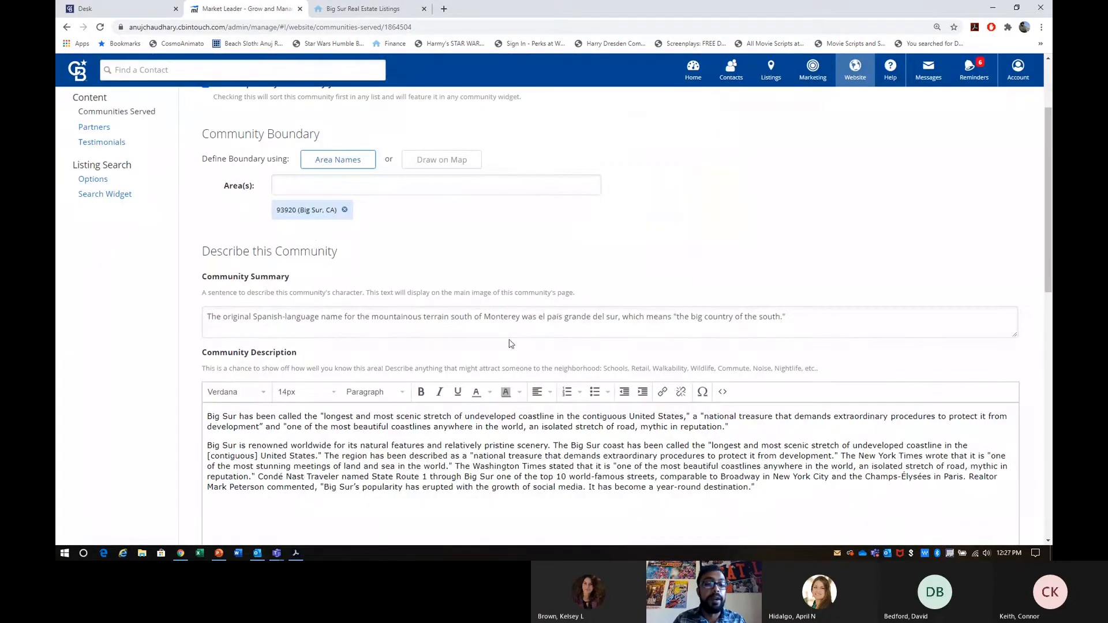
- Compare the Community Summary text in the form with the caption over the photo on the live Big Sur page
double_click(496, 325)
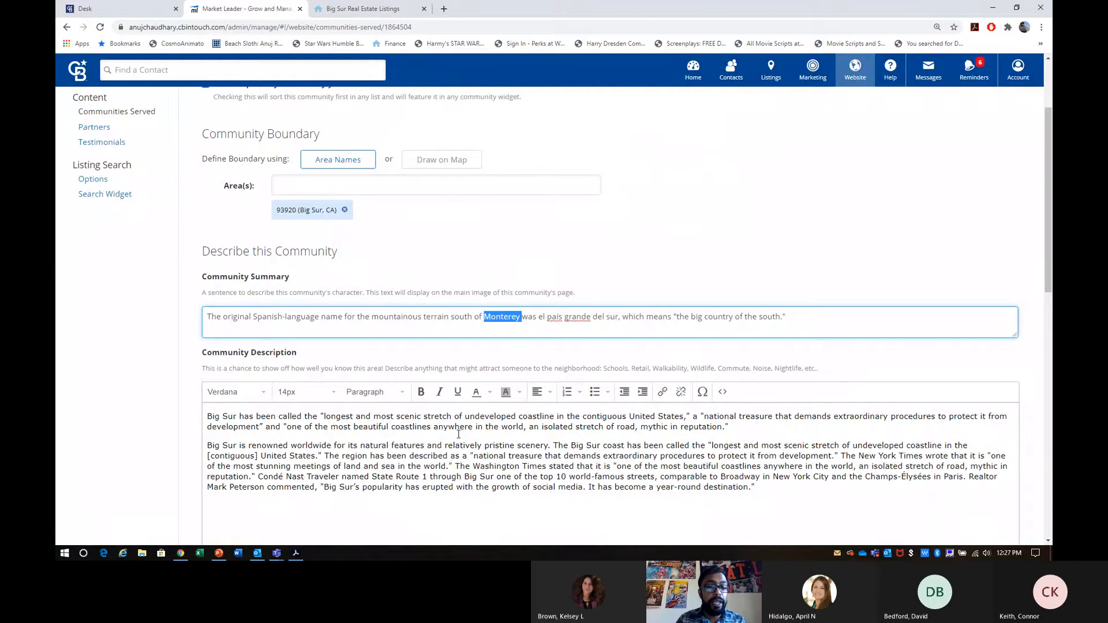
left_click(432, 121)
left_click(388, 8)
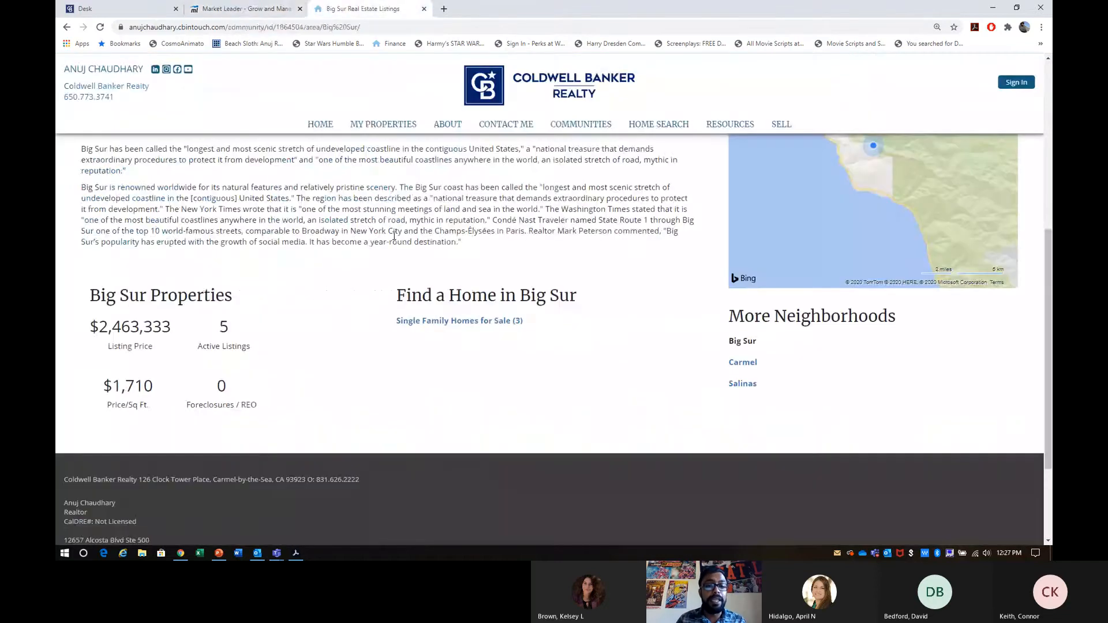
scroll(554, 340, "up", 5)
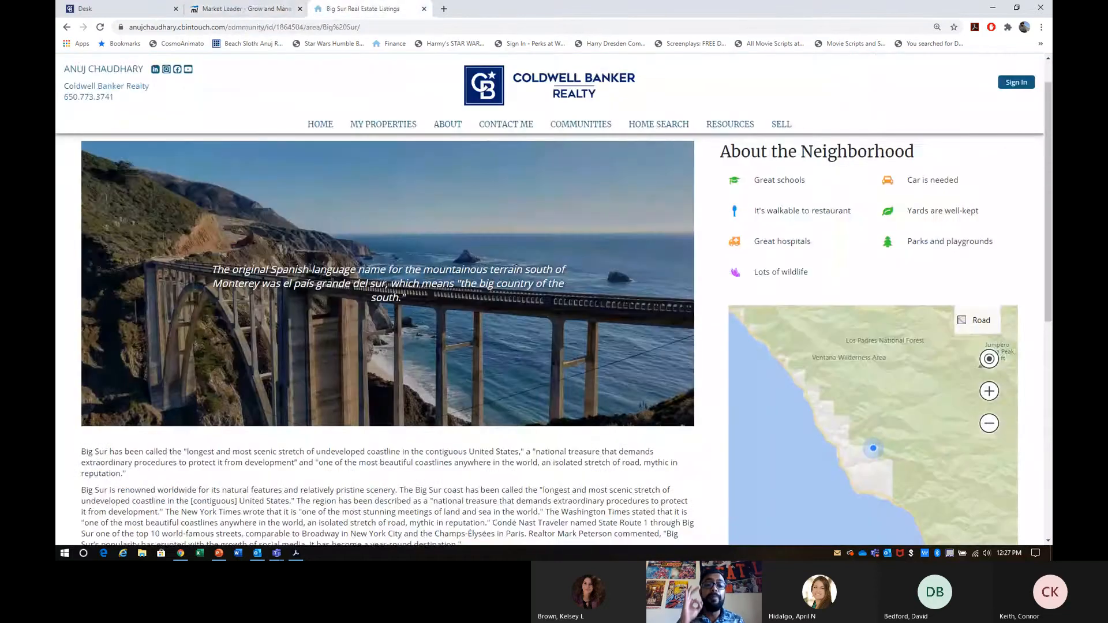
- Return to the Big Sur edit form and examine its Key Characteristics and Community Images sections
left_click(231, 8)
scroll(339, 232, "down", 5)
scroll(339, 232, "down", 2)
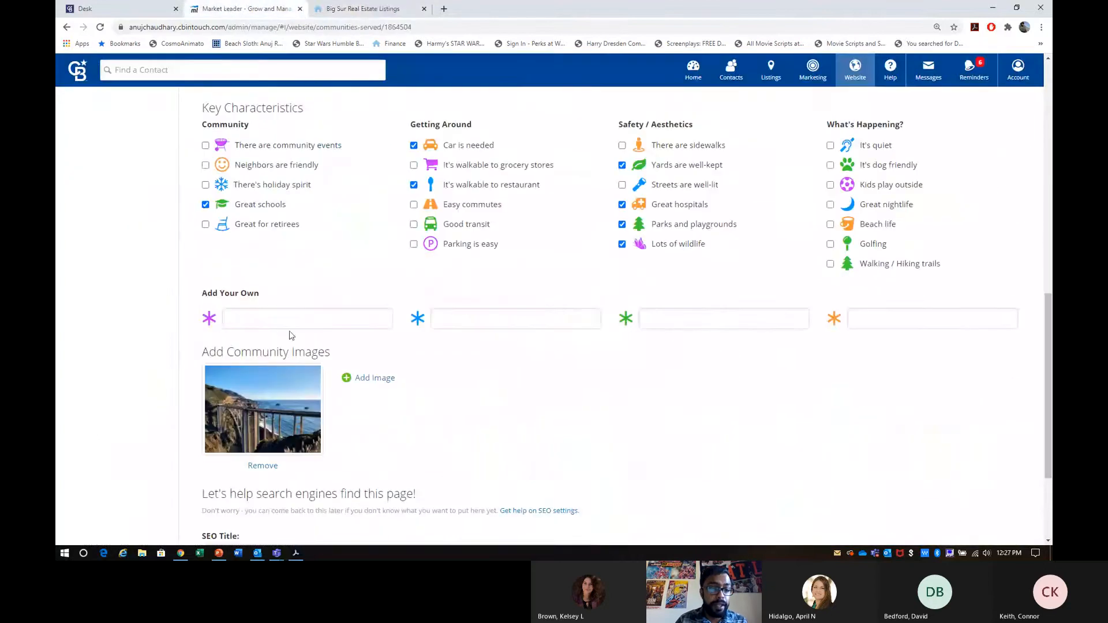
left_click_drag(226, 352, 350, 372)
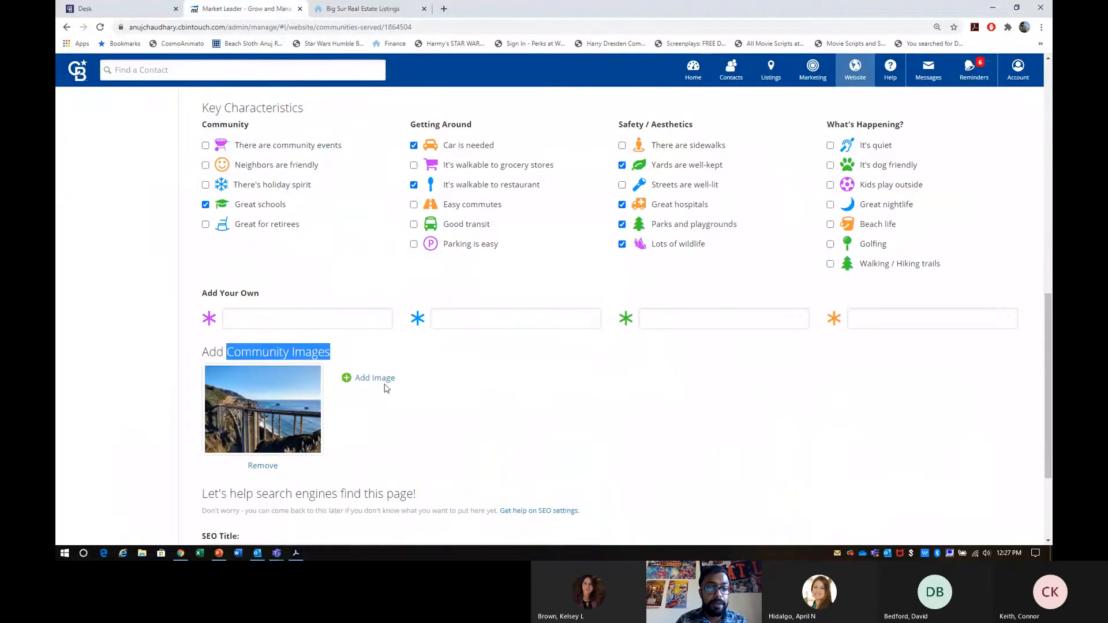
- Check the community image and description text on the live Big Sur page, and go back to the form's description fields
left_click(346, 8)
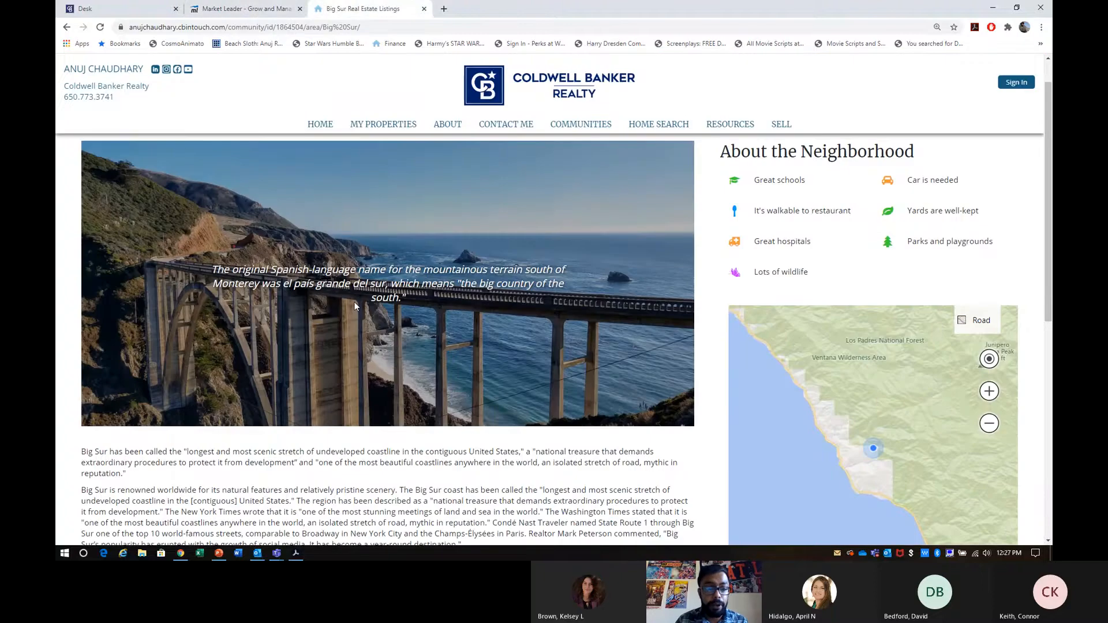
scroll(354, 306, "down", 1)
scroll(355, 306, "down", 2)
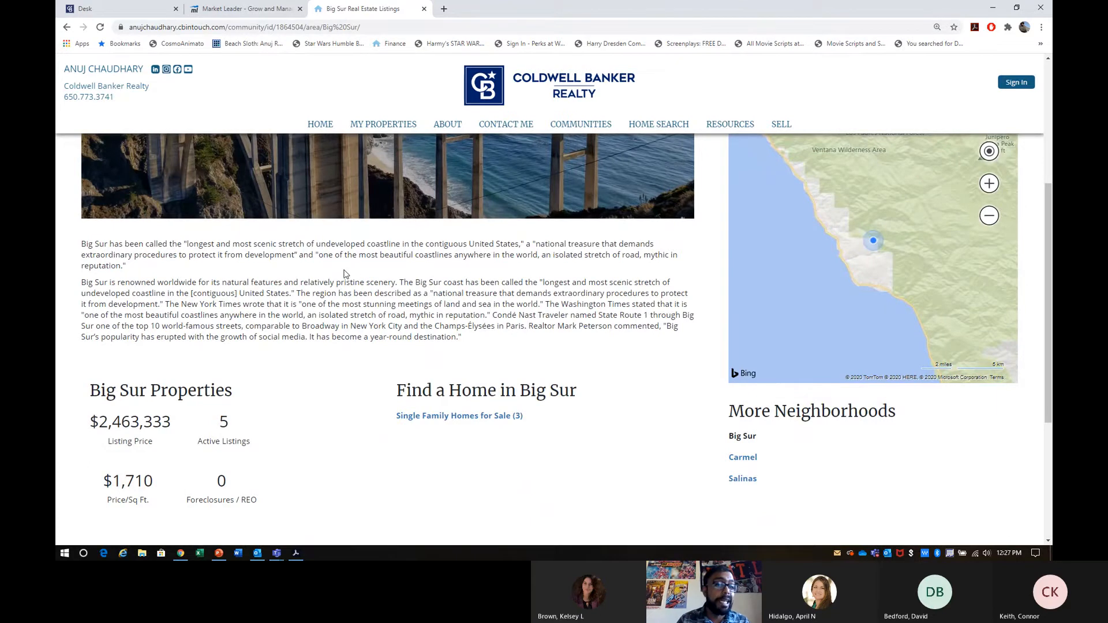
left_click(246, 9)
scroll(403, 318, "up", 6)
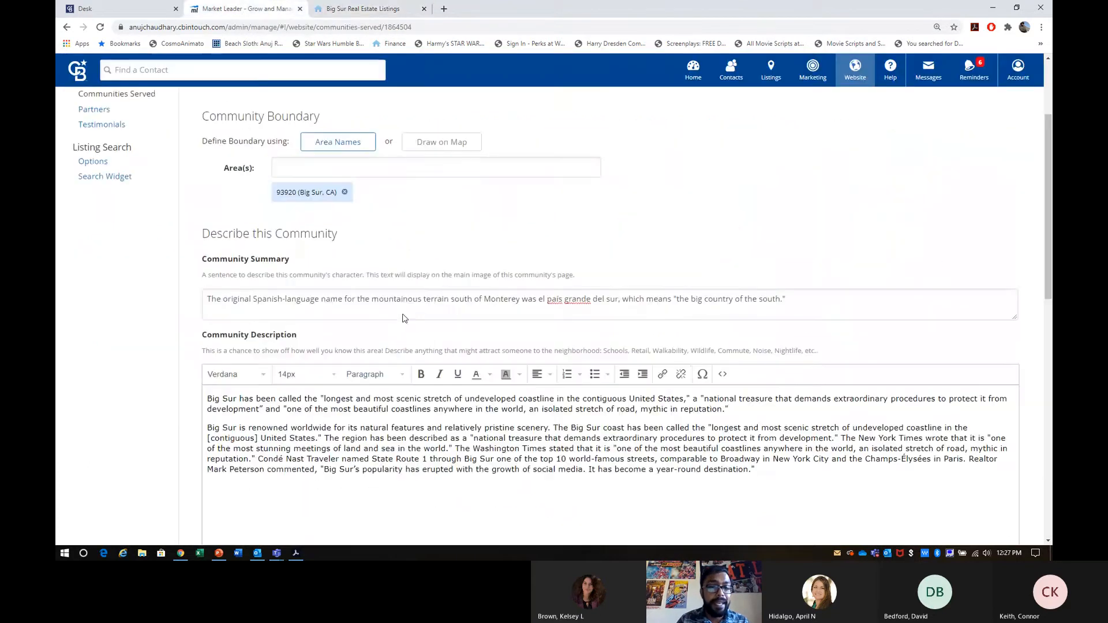
- View the HTML source code of the Big Sur Community Description and close it without editing
scroll(403, 318, "down", 1)
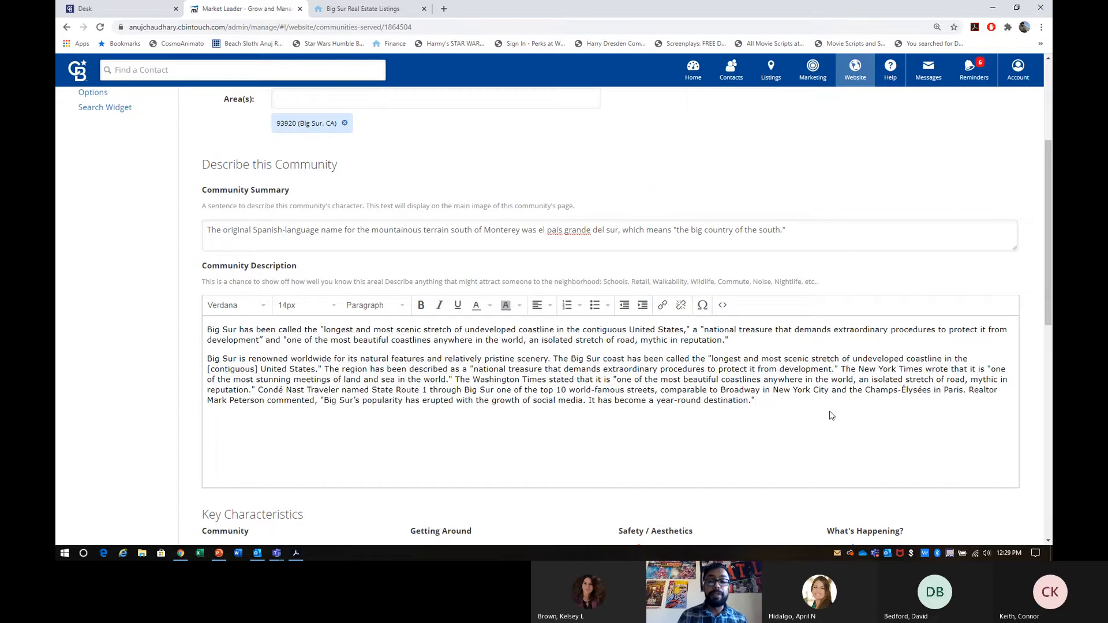
left_click(722, 310)
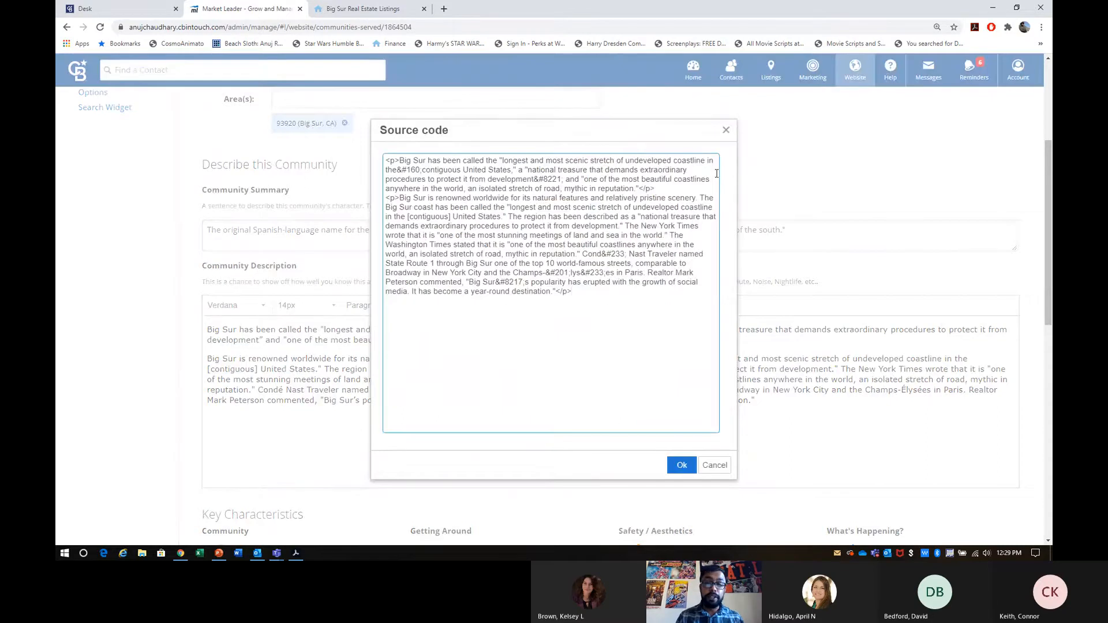
left_click(726, 131)
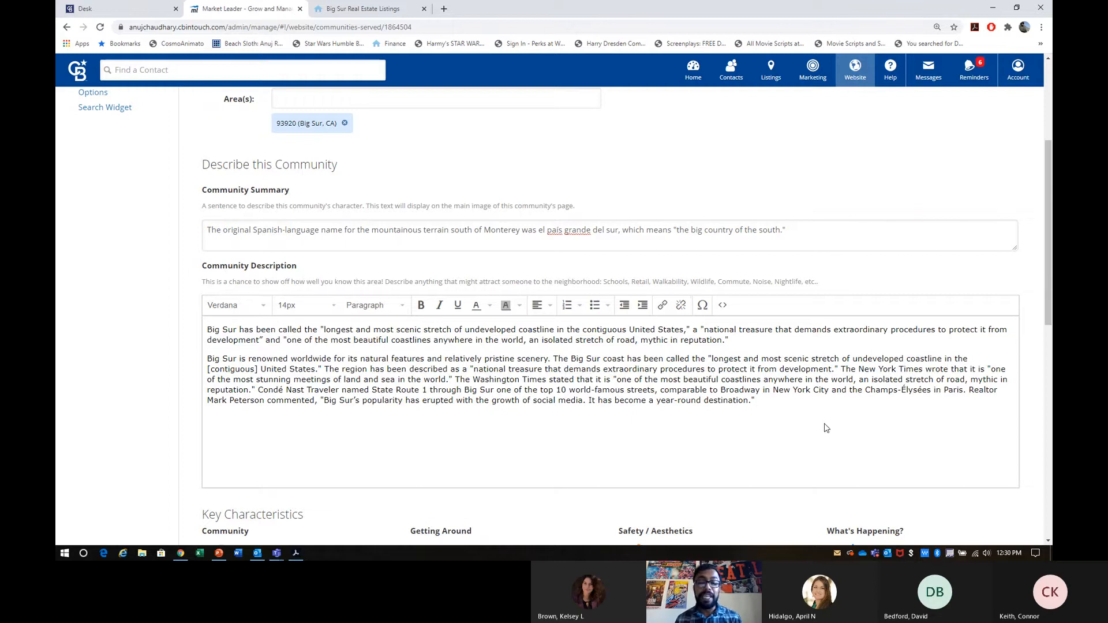
- Go over the Big Sur form's sections, finish editing the community, and return to the list of areas covered
scroll(827, 428, "down", 5)
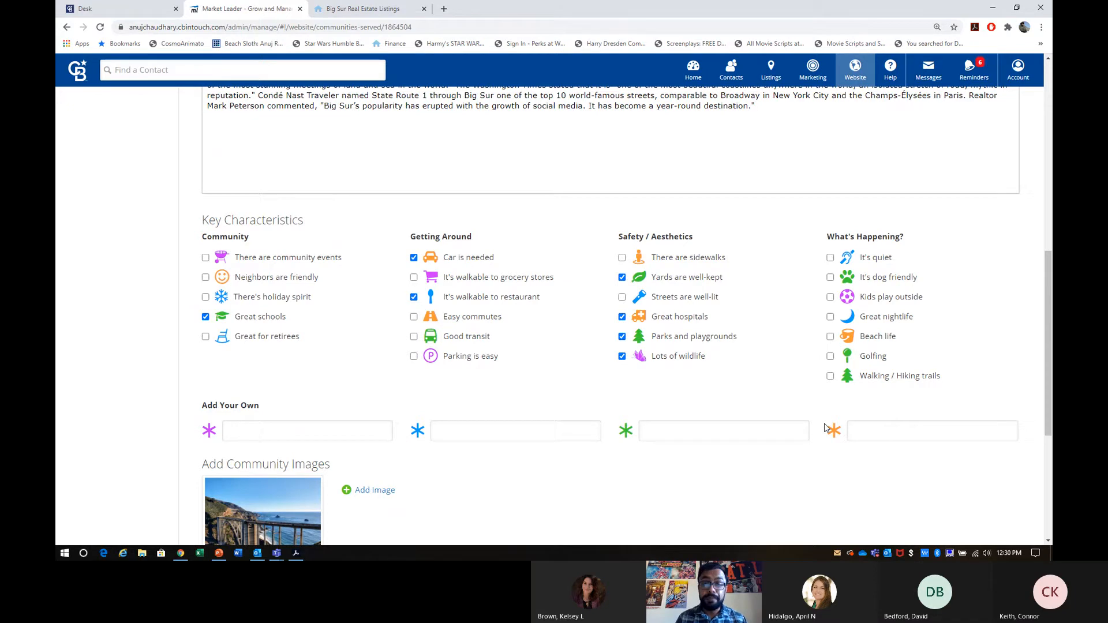
scroll(826, 428, "up", 4)
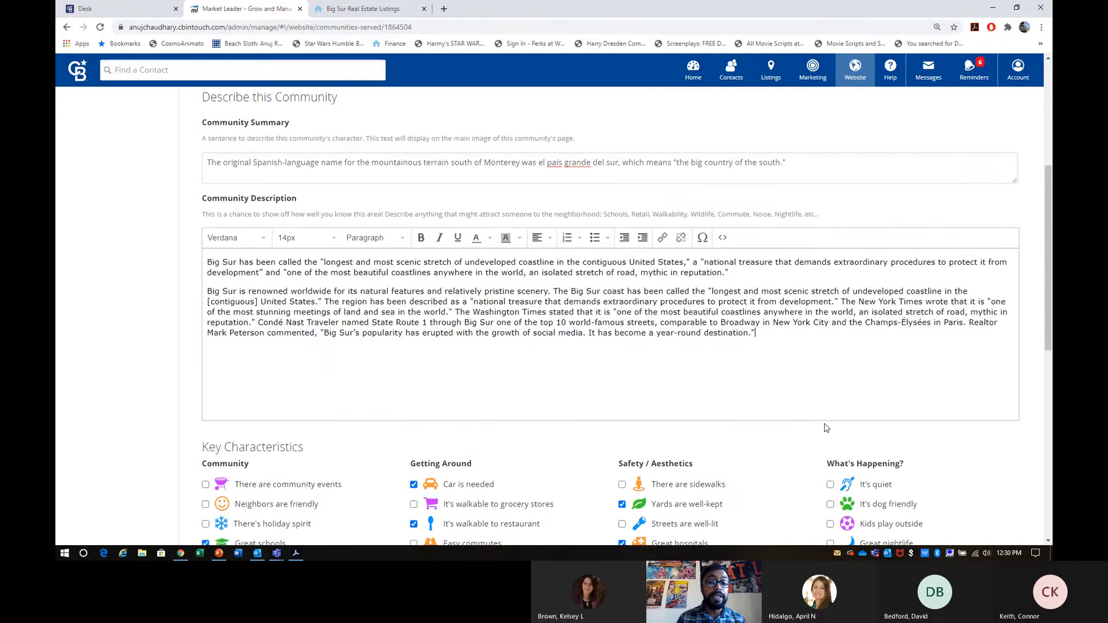
scroll(825, 428, "up", 5)
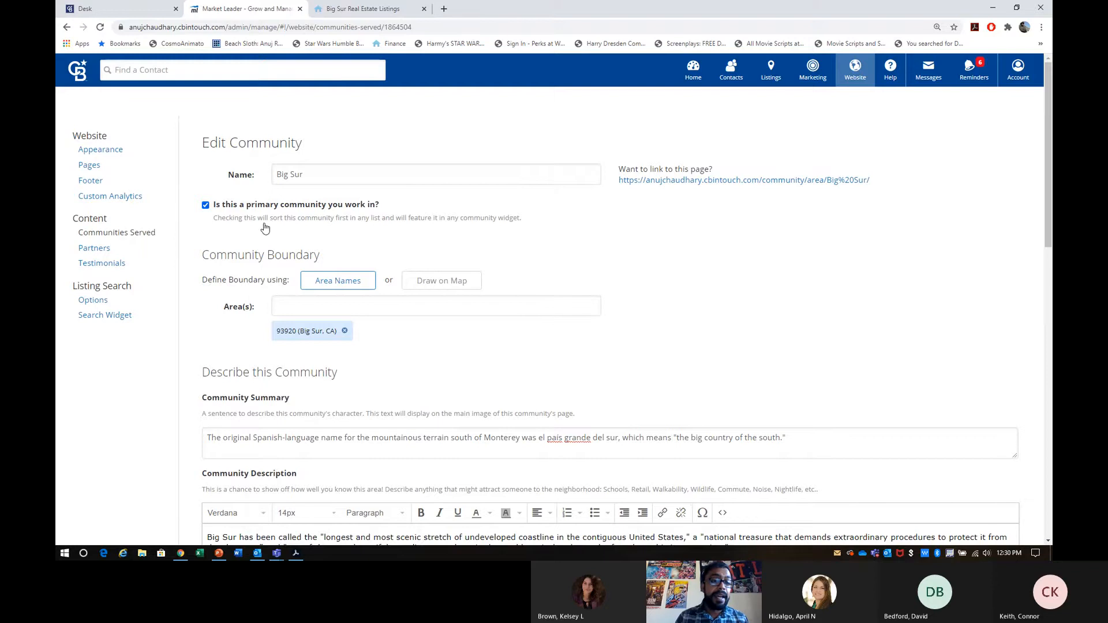
scroll(136, 238, "down", 13)
left_click(225, 496)
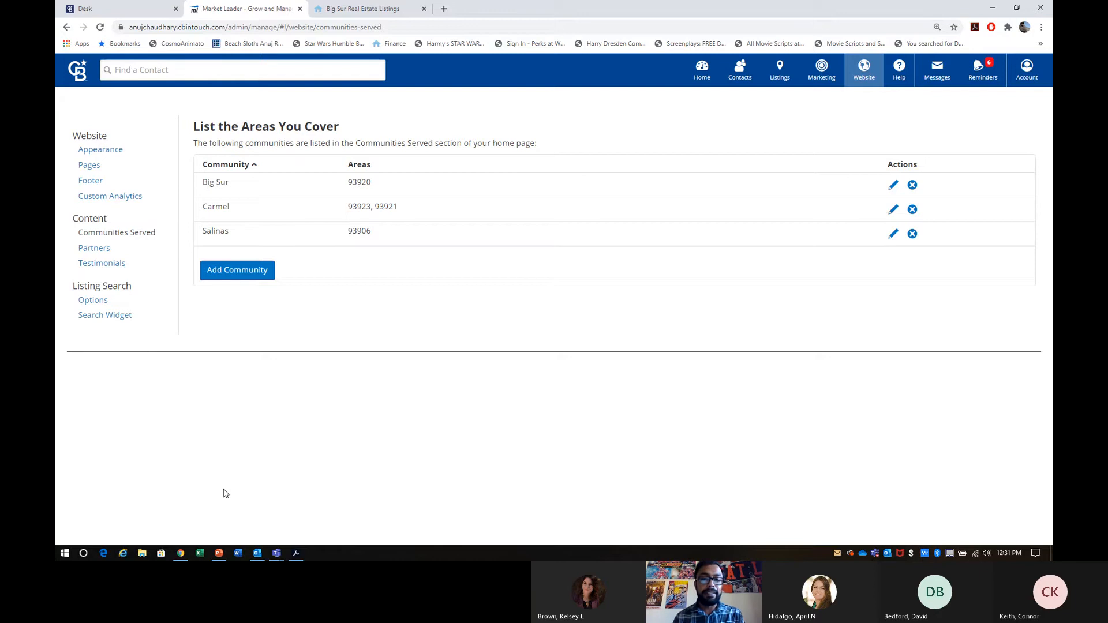
- Switch to the InTouch Website Basics meeting in Microsoft Teams and stop sharing the screen
key("alt+Tab")
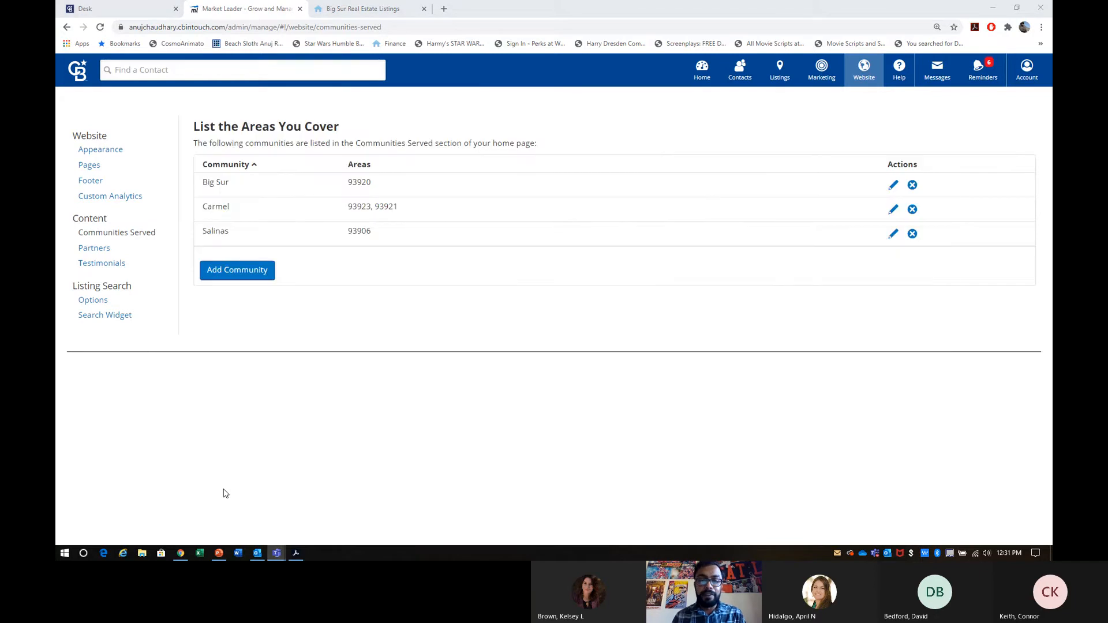
key("alt+Tab")
key("alt+Tab")
key("alt+Tab")
key("alt+Tab")
key("alt+Tab")
key("alt+Tab")
key("alt+Tab")
key("alt+Tab")
key("alt+Tab")
key("alt+Tab")
key("alt+Tab")
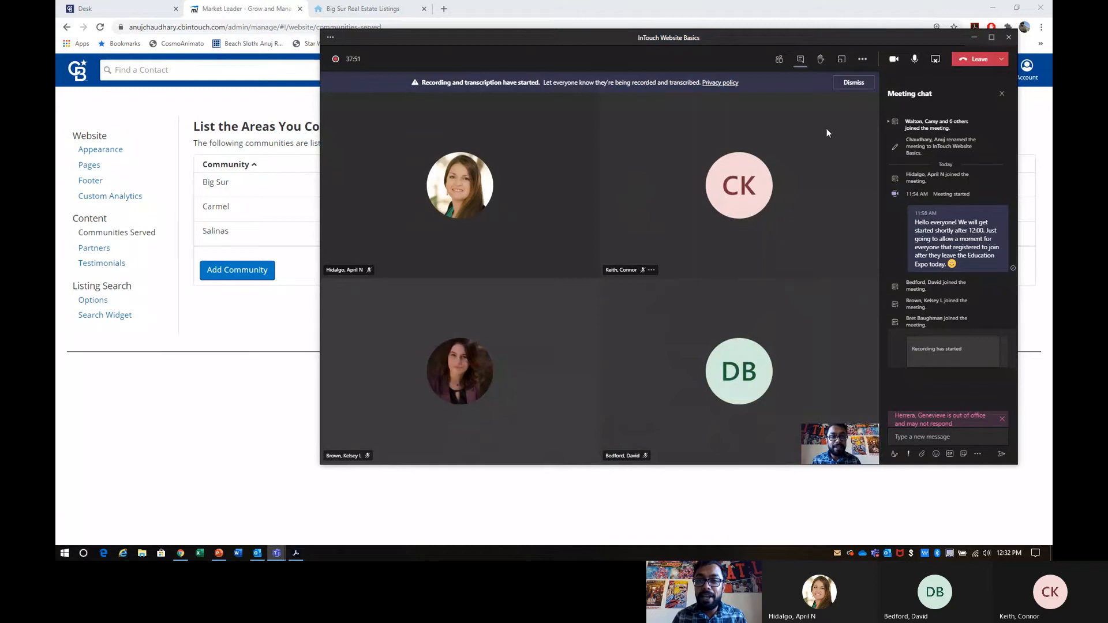
left_click(933, 62)
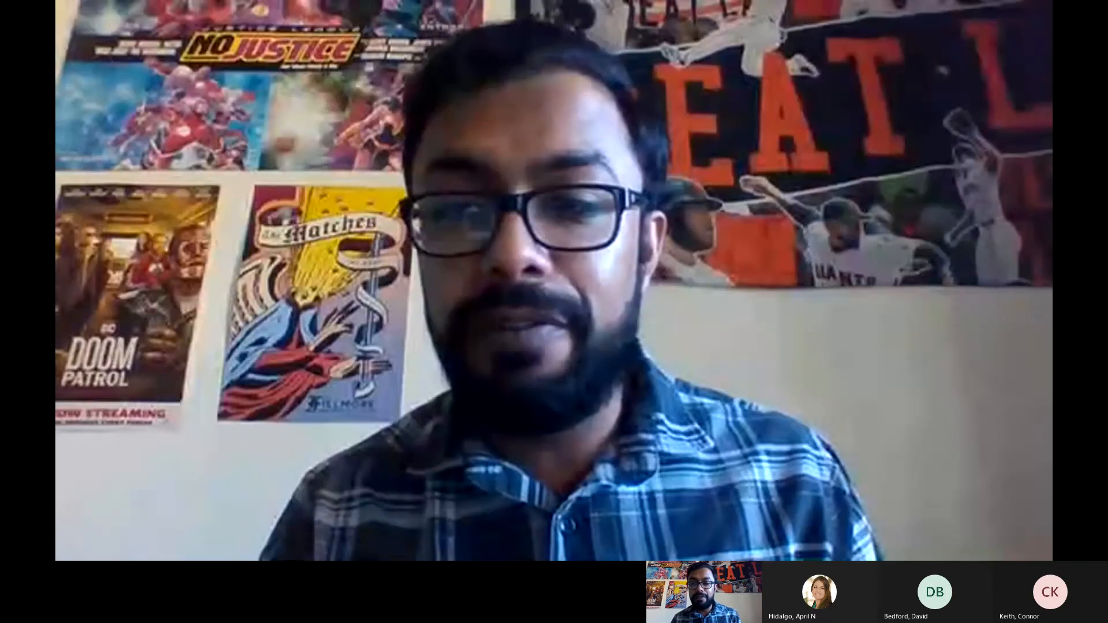